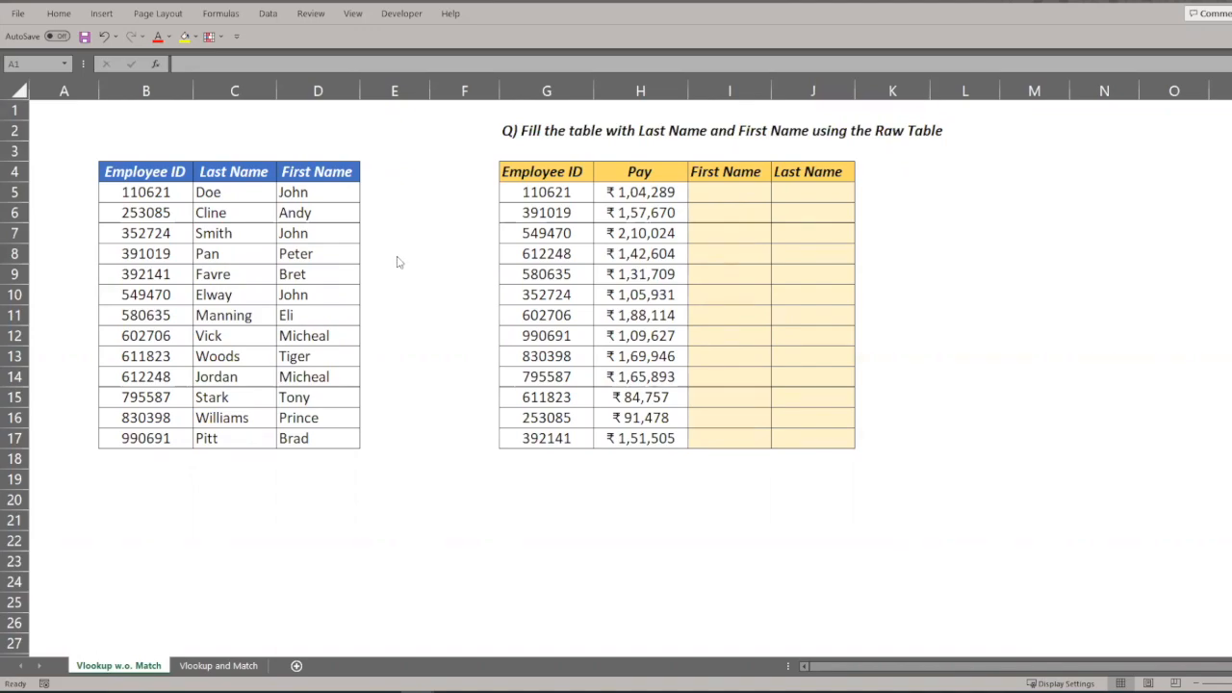
Step: Examine the raw employee table in B4:D17 and the question in G2
{"action": "left_click", "coordinate": [154, 170]}
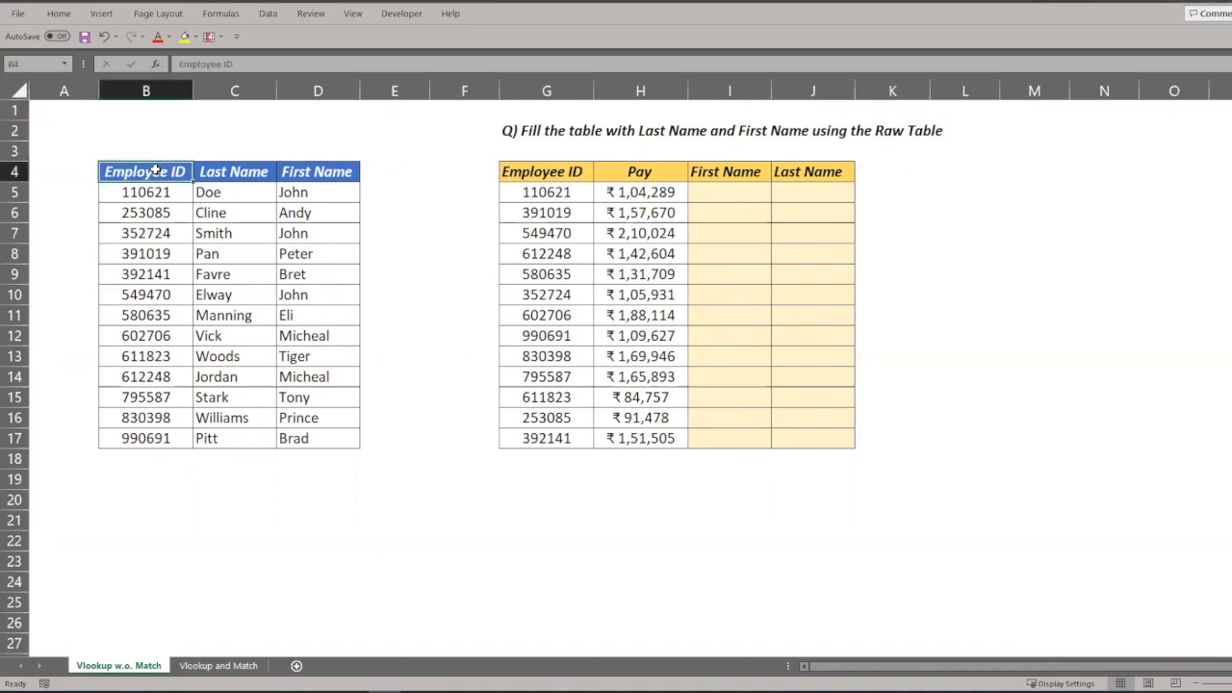
{"action": "key", "text": "ctrl+shift+Down"}
{"action": "key", "text": "ctrl+shift+Right"}
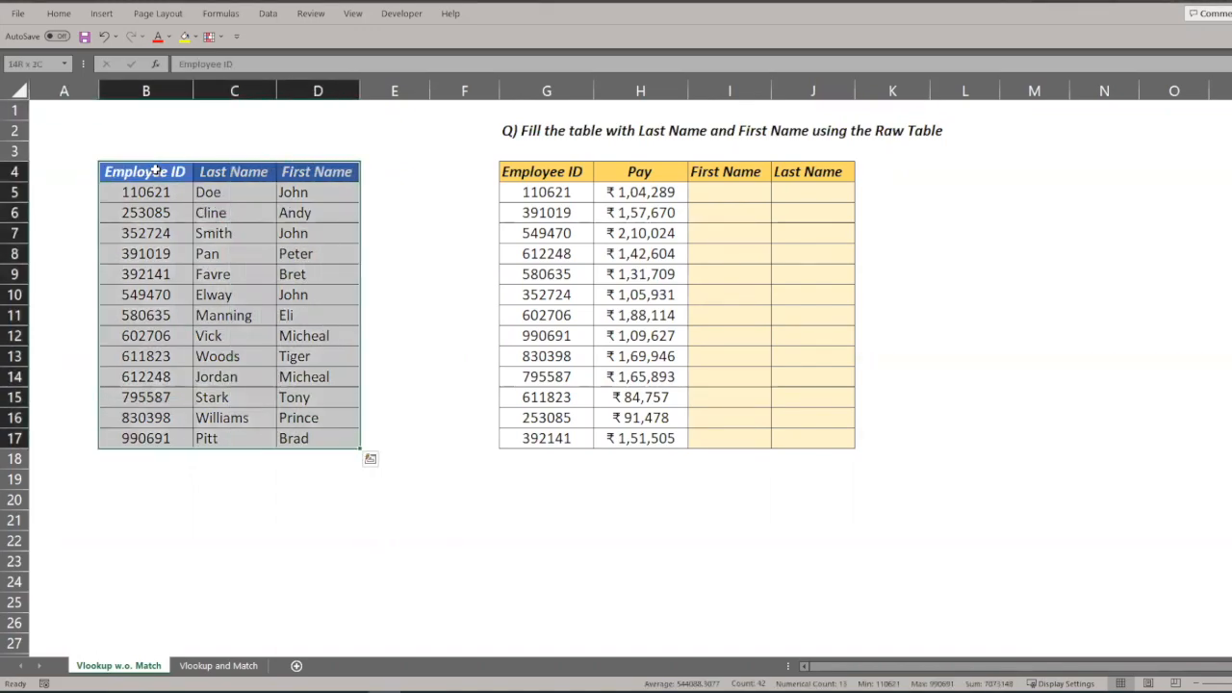
{"action": "key", "text": "ctrl+Right"}
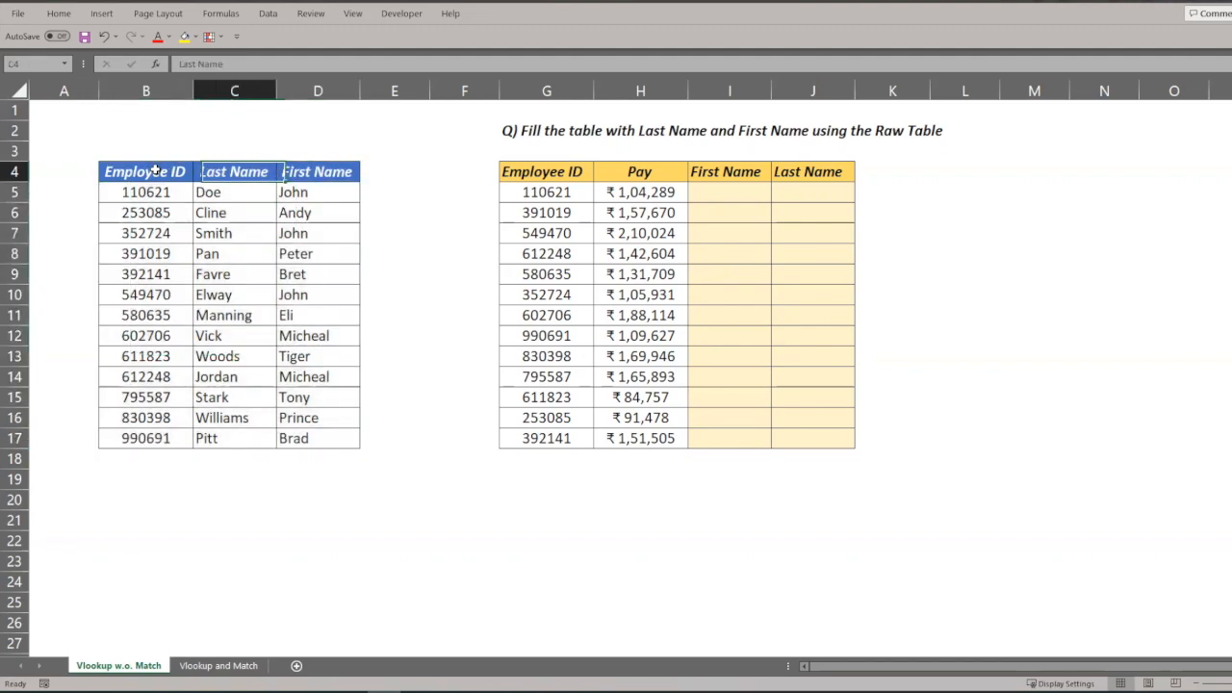
{"action": "key", "text": "ctrl+Right"}
{"action": "key", "text": "Right"}
{"action": "key", "text": "Left"}
{"action": "key", "text": "ctrl+Up"}
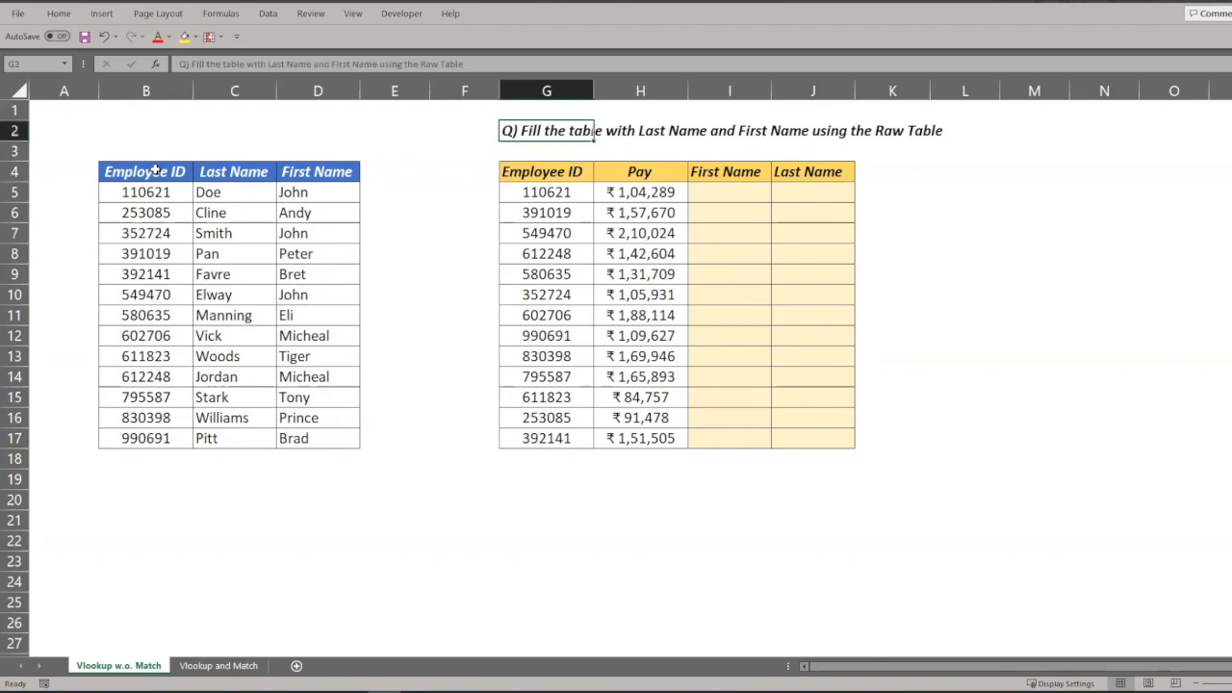
{"action": "key", "text": "Down"}
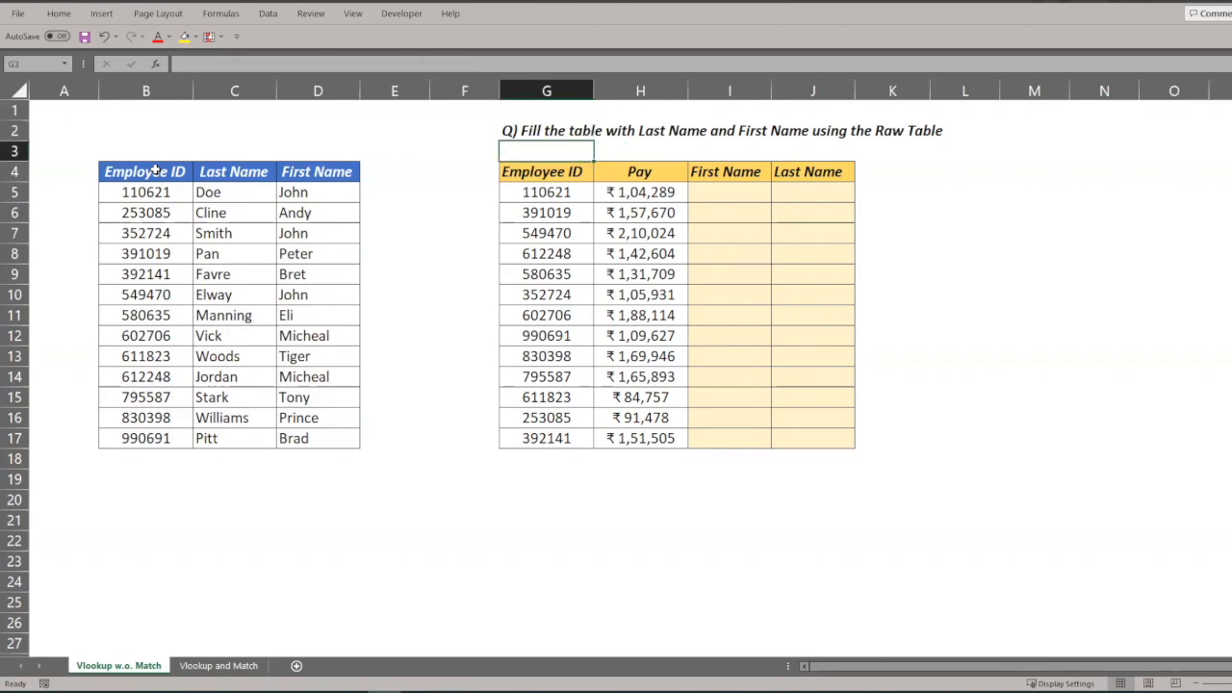
Step: Examine the raw table's headers for Employee ID, Last Name and First Name
{"action": "key", "text": "Left"}
{"action": "key", "text": "Left"}
{"action": "key", "text": "Left"}
{"action": "key", "text": "Left"}
{"action": "key", "text": "Left"}
{"action": "key", "text": "Down"}
{"action": "key", "text": "shift+Right"}
{"action": "key", "text": "shift+Right"}
{"action": "key", "text": "Right"}
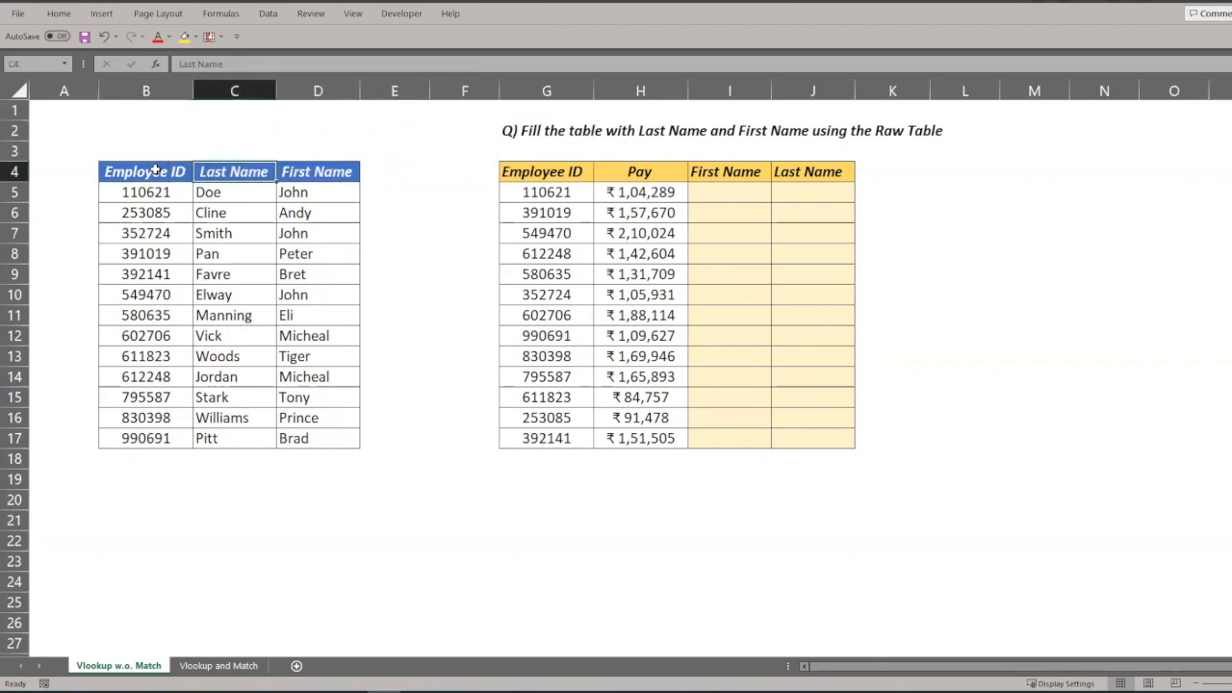
Step: Examine the second table's Employee ID and Pay columns and the name columns I5:J17 that need filling
{"action": "key", "text": "Right"}
{"action": "key", "text": "Right"}
{"action": "key", "text": "Right"}
{"action": "key", "text": "Right"}
{"action": "key", "text": "shift+Right"}
{"action": "key", "text": "ctrl+shift+Down"}
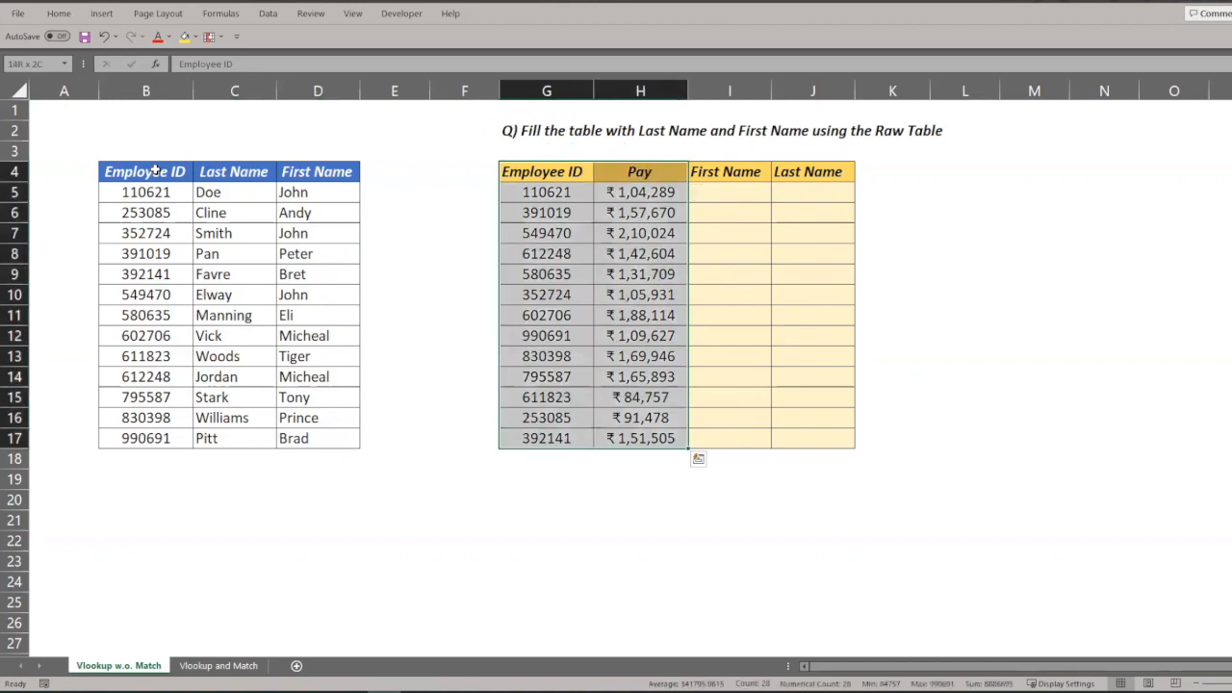
{"action": "key", "text": "Down"}
{"action": "key", "text": "Right"}
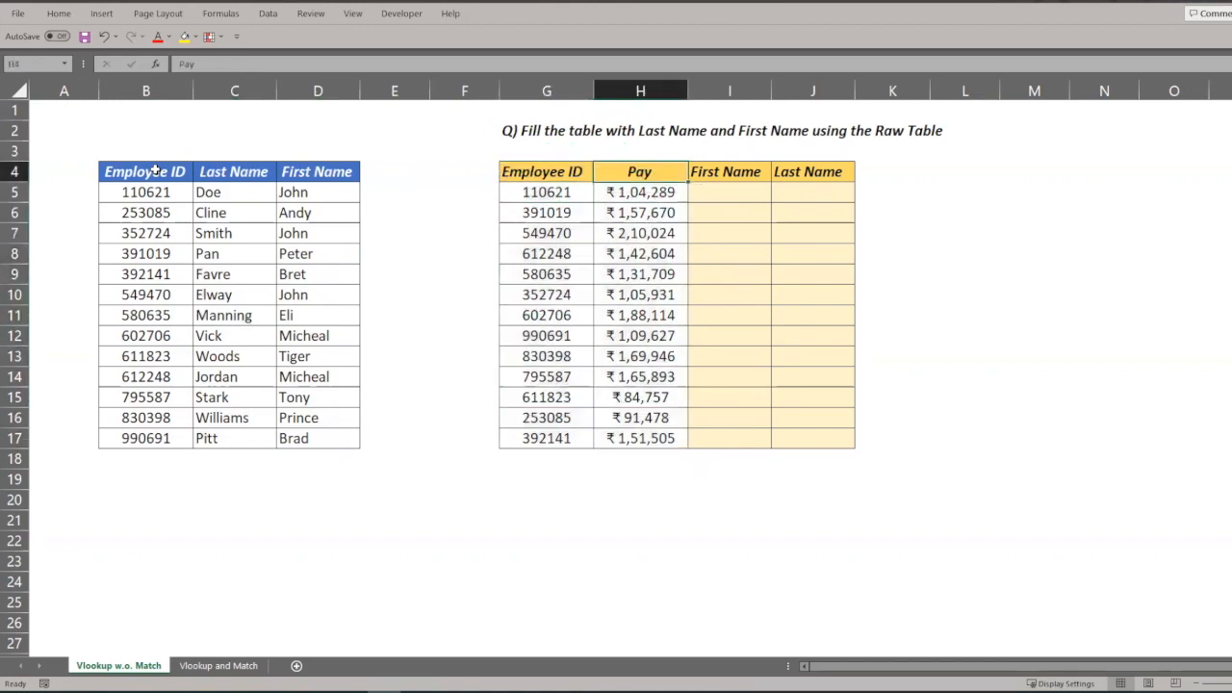
{"action": "key", "text": "ctrl+shift+Down"}
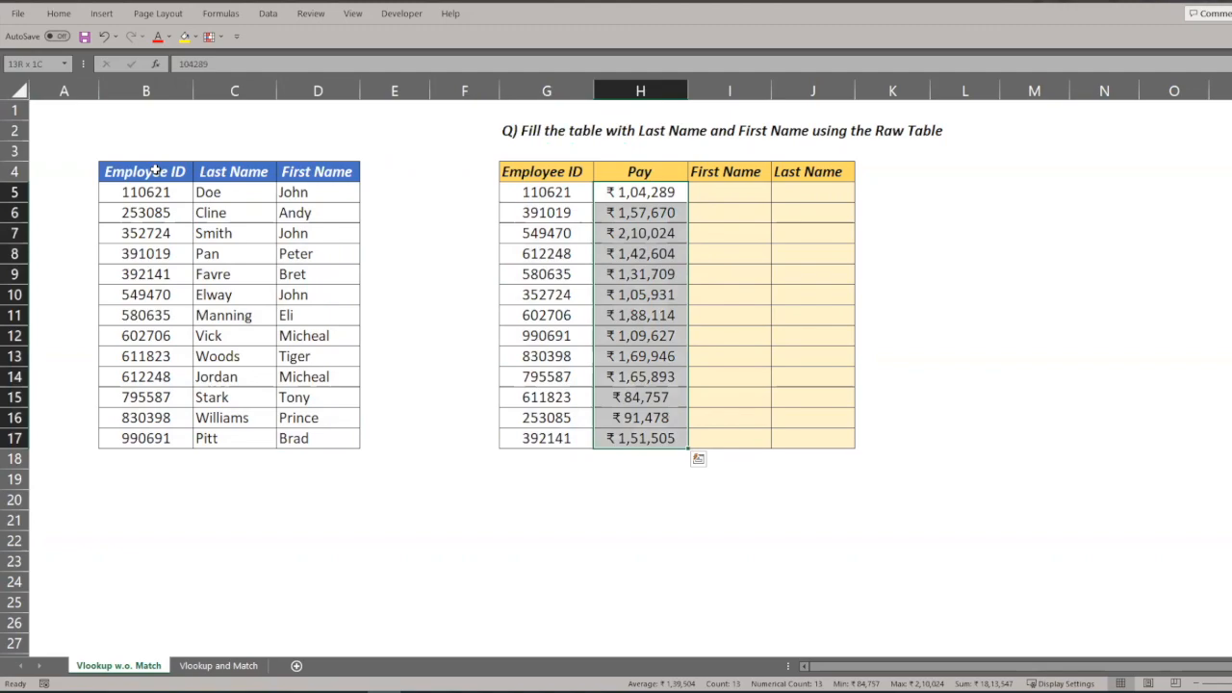
{"action": "key", "text": "Right"}
{"action": "key", "text": "shift+Right"}
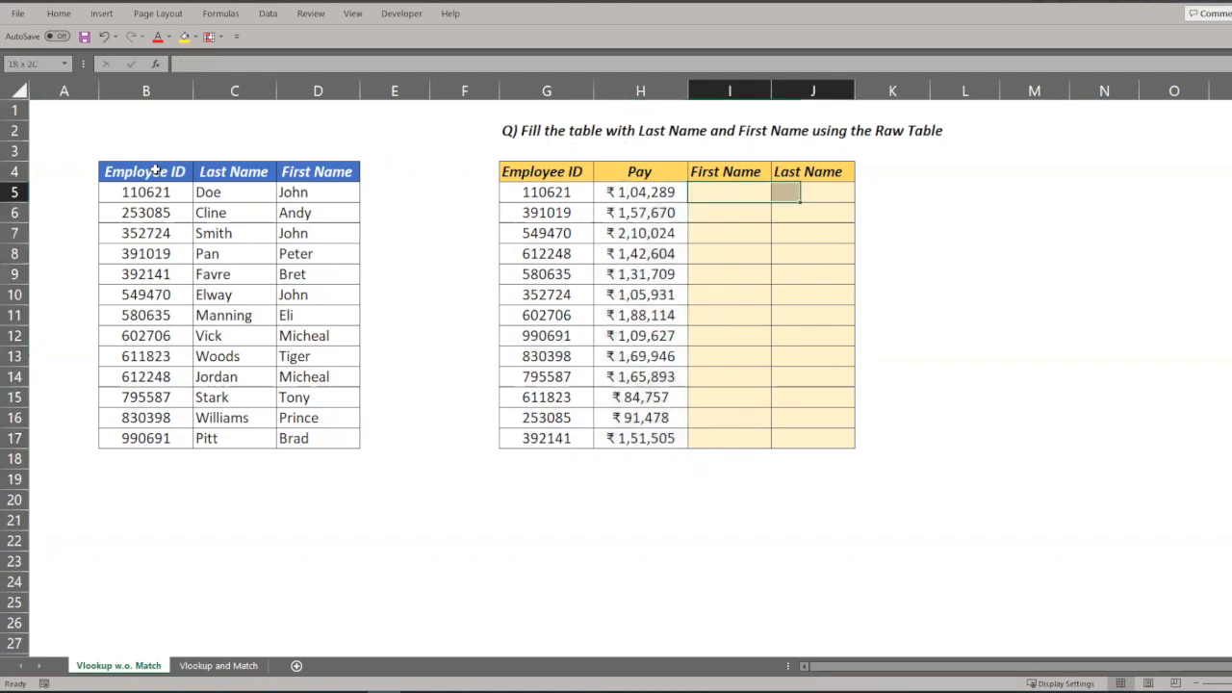
{"action": "key", "text": "shift+Down"}
{"action": "key", "text": "ctrl+shift+Down"}
{"action": "key", "text": "Up"}
{"action": "key", "text": "Left"}
{"action": "key", "text": "Left"}
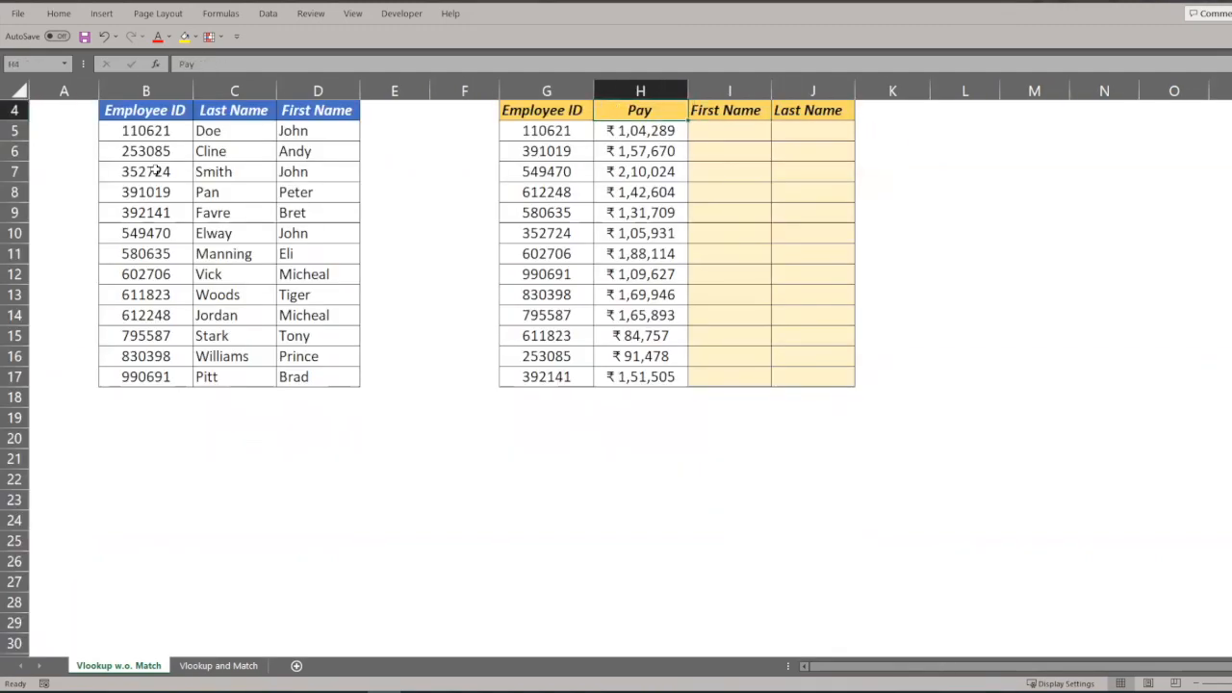
{"action": "key", "text": "Down"}
{"action": "key", "text": "ctrl+shift+Down"}
Step: Go back to the raw table and examine the column order of its header row B4:D4
{"action": "key", "text": "Up"}
{"action": "key", "text": "Up"}
{"action": "key", "text": "Up"}
{"action": "key", "text": "Up"}
{"action": "key", "text": "Left"}
{"action": "key", "text": "Left"}
{"action": "key", "text": "Left"}
{"action": "key", "text": "Left"}
{"action": "key", "text": "Left"}
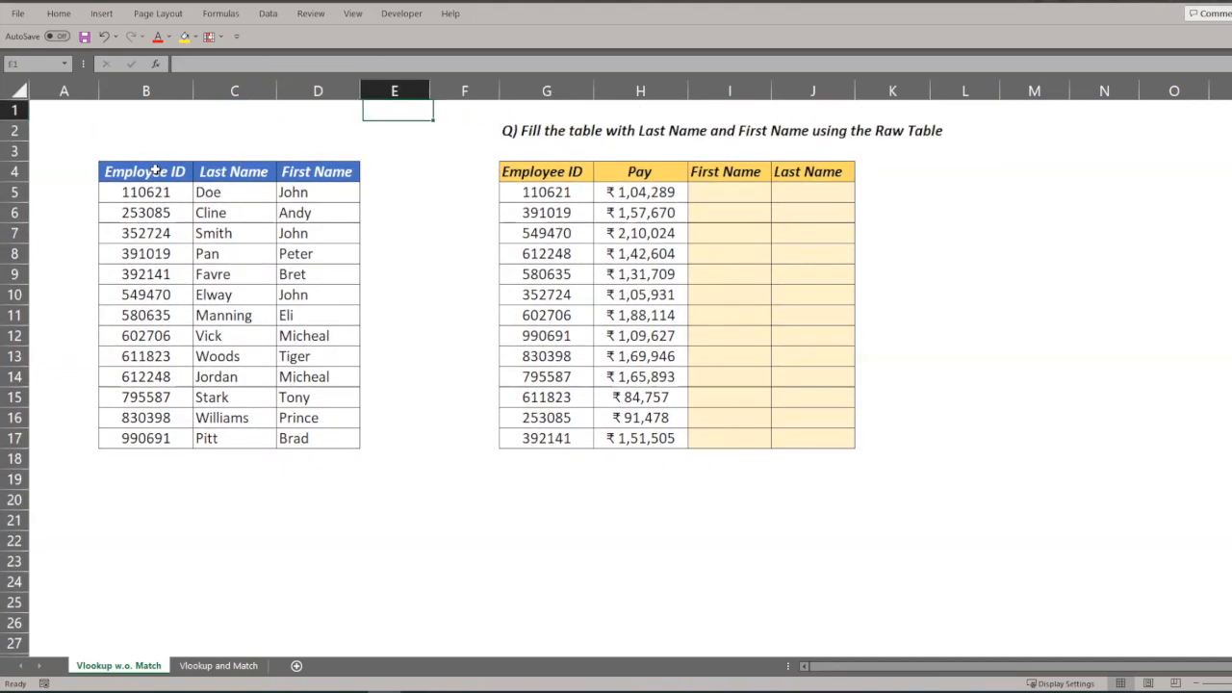
{"action": "key", "text": "Down"}
{"action": "key", "text": "Down"}
{"action": "key", "text": "Down"}
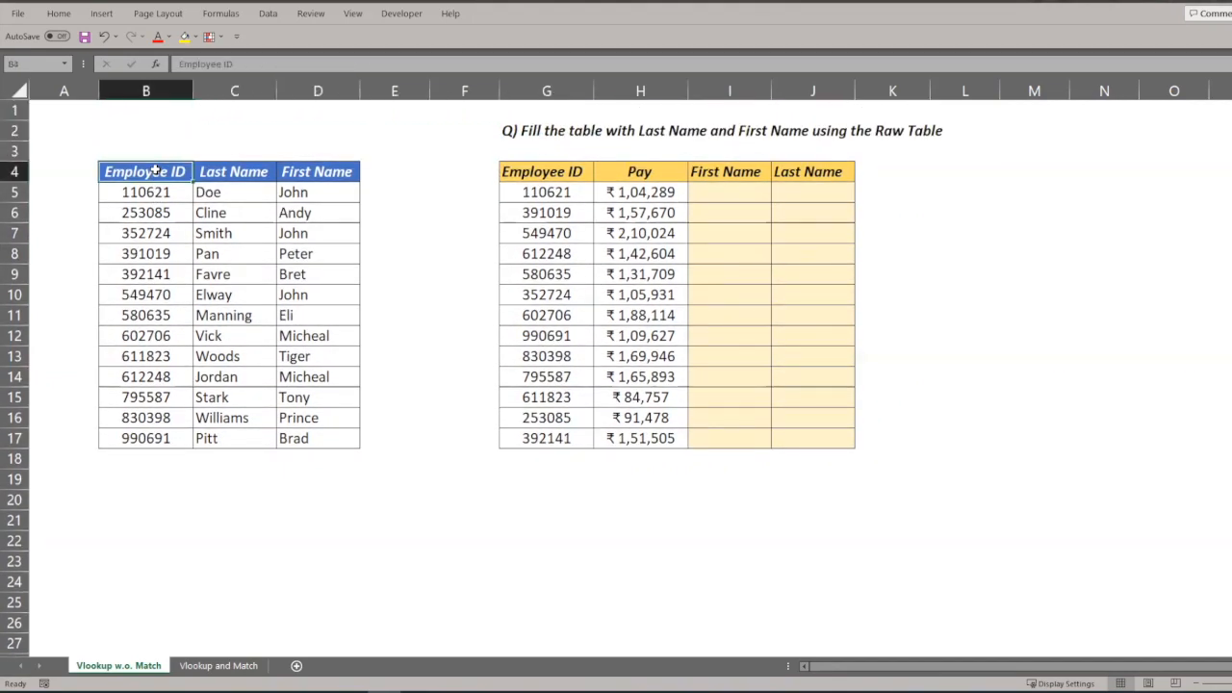
{"action": "key", "text": "shift+Right"}
{"action": "key", "text": "shift+Right"}
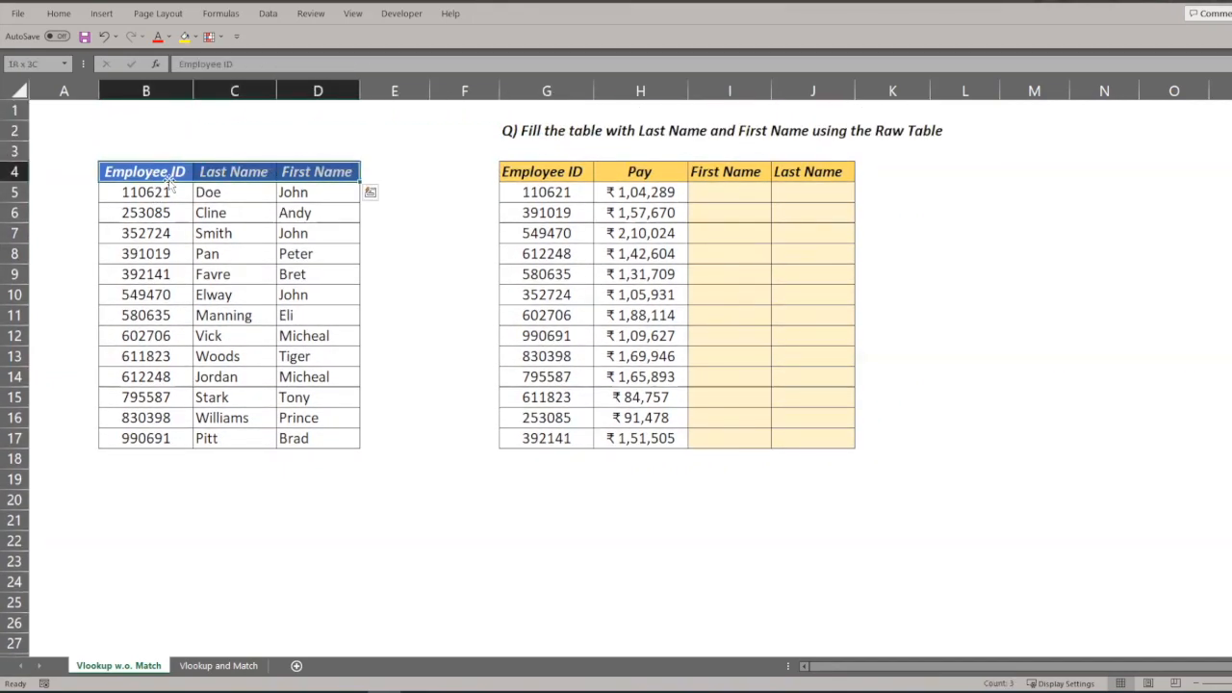
Step: Start a VLOOKUP formula in I5 with G5 as lookup value and the absolute range $B$4:$D$17 as table array
{"action": "left_click", "coordinate": [711, 193]}
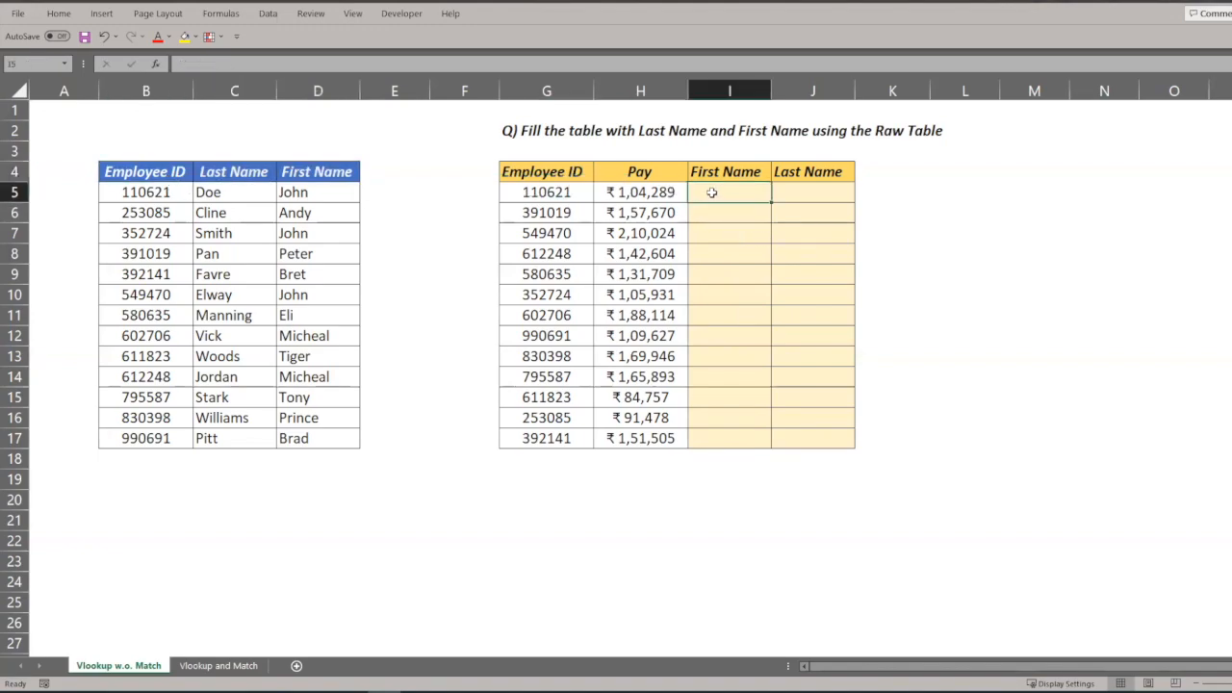
{"action": "type", "text": "=vlo"}
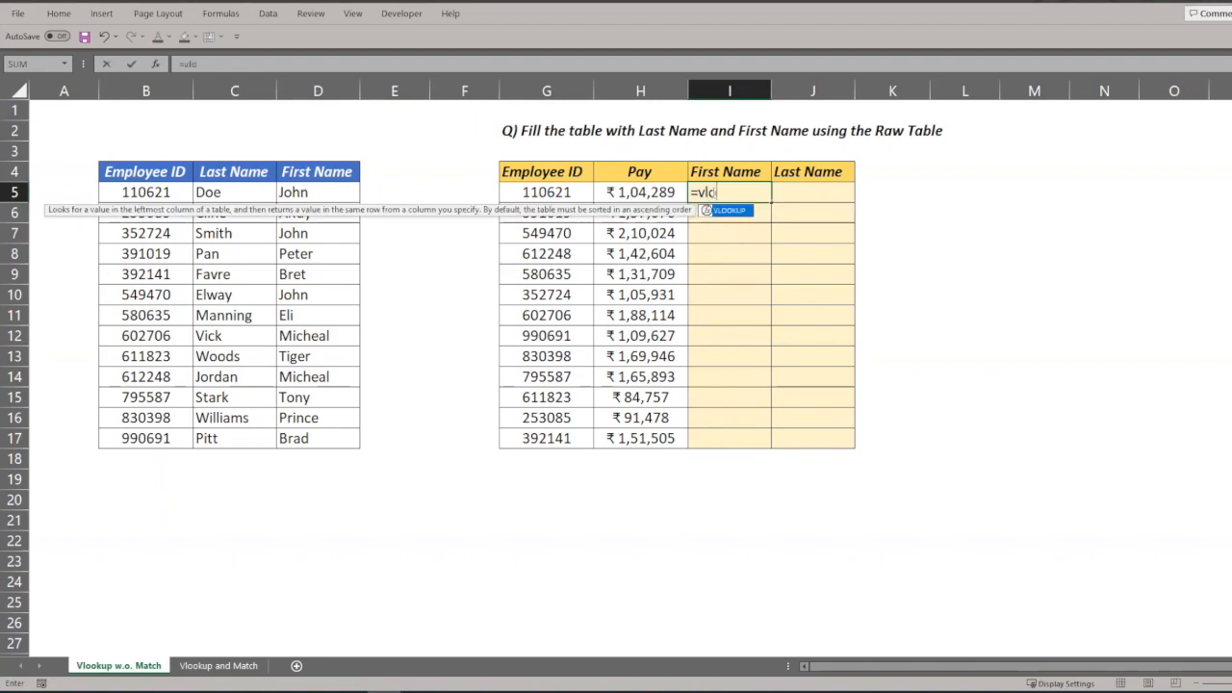
{"action": "key", "text": "Tab"}
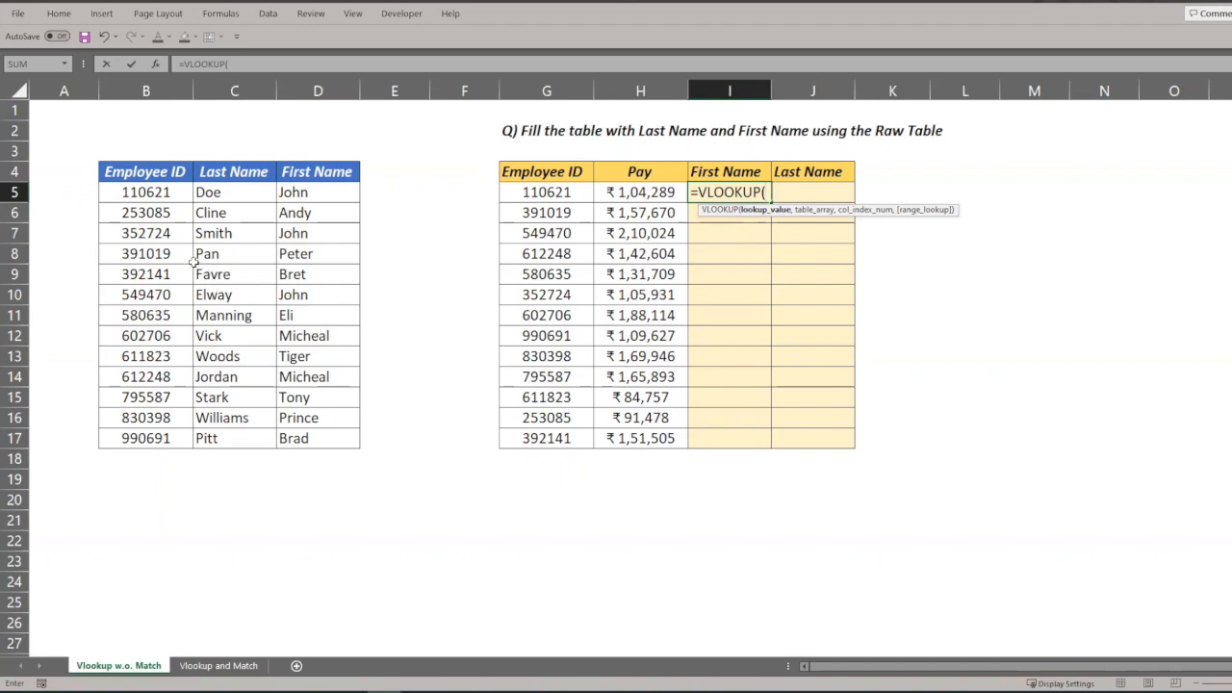
{"action": "left_click", "coordinate": [539, 191]}
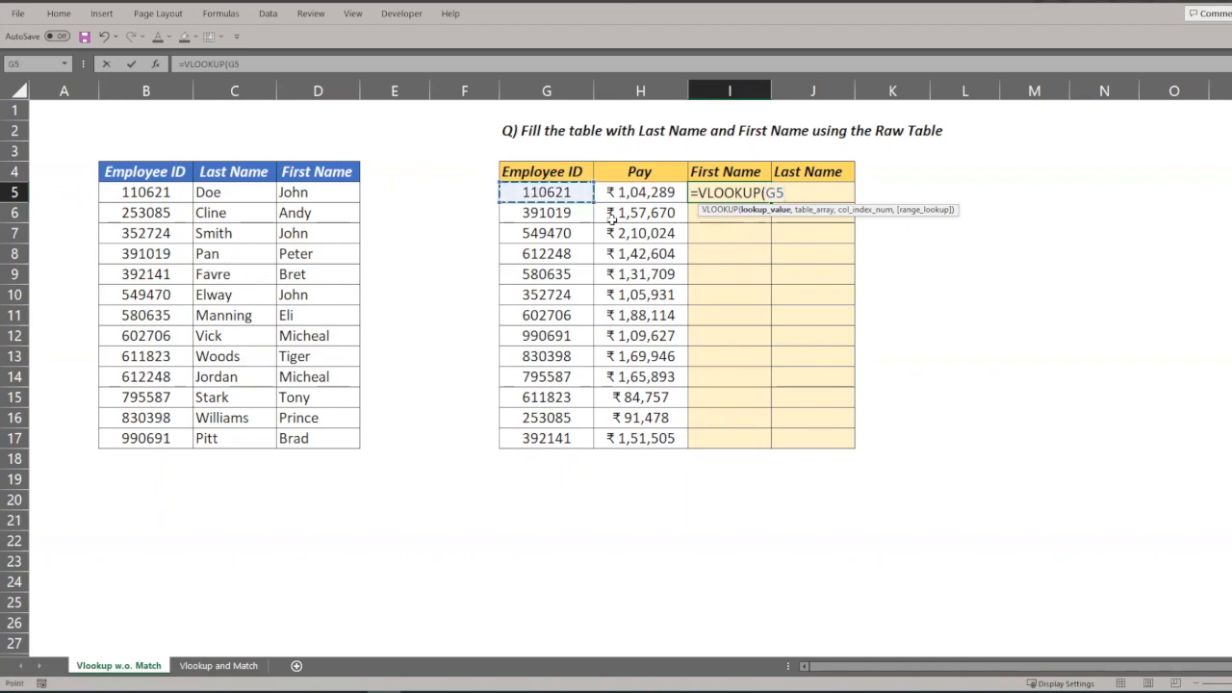
{"action": "type", "text": ","}
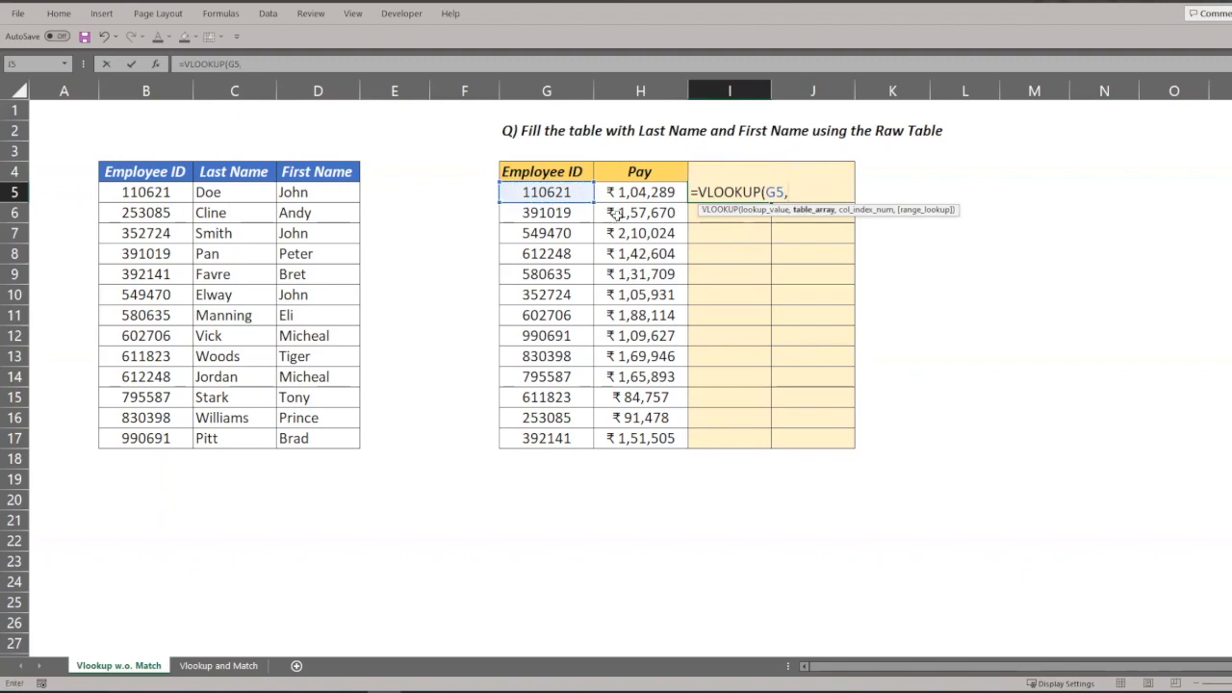
{"action": "left_click_drag", "start_coordinate": [144, 176], "coordinate": [325, 438]}
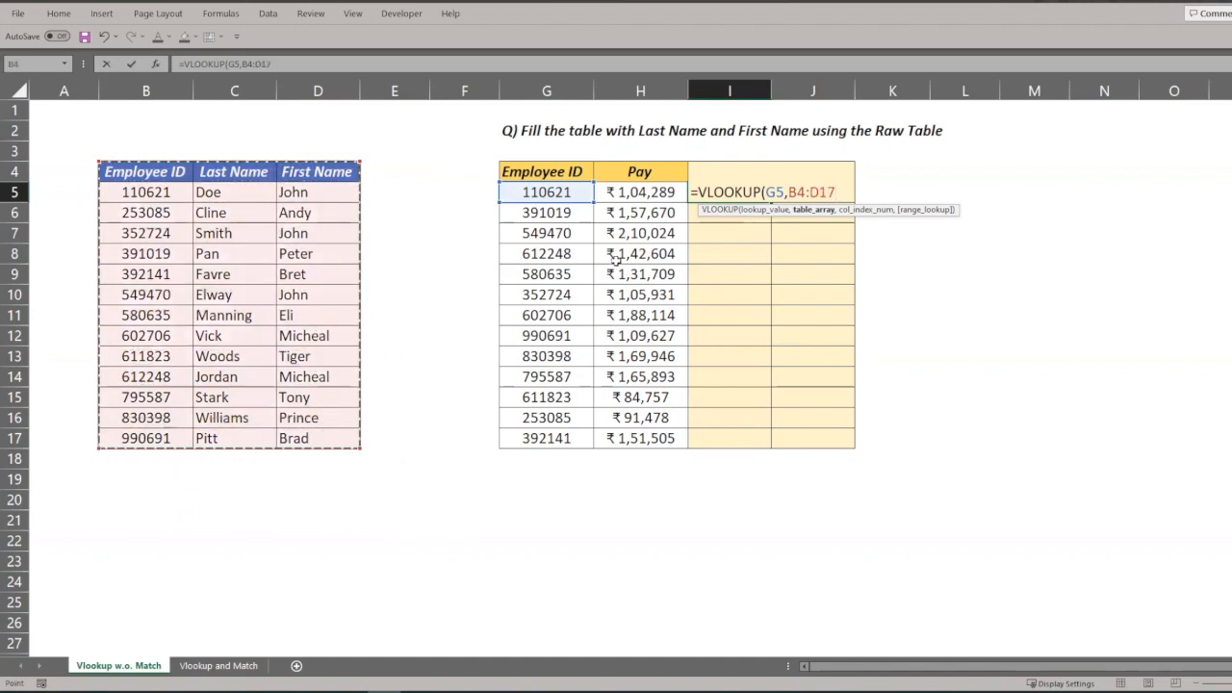
{"action": "key", "text": "F4"}
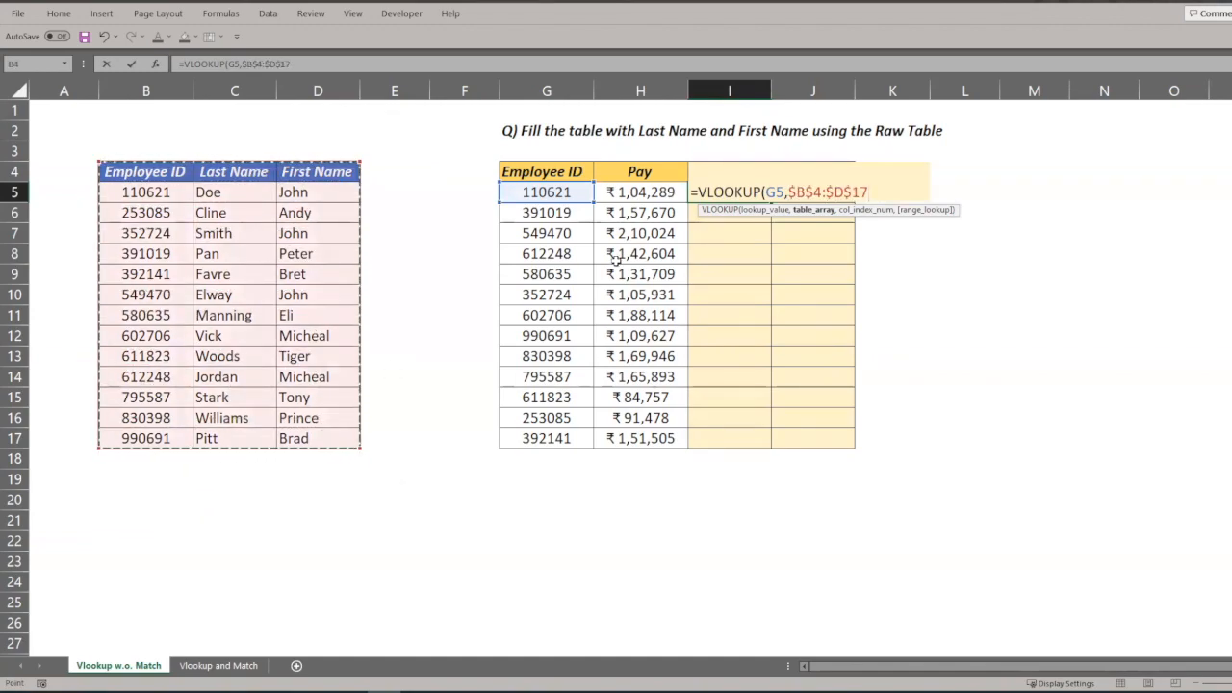
{"action": "type", "text": ","}
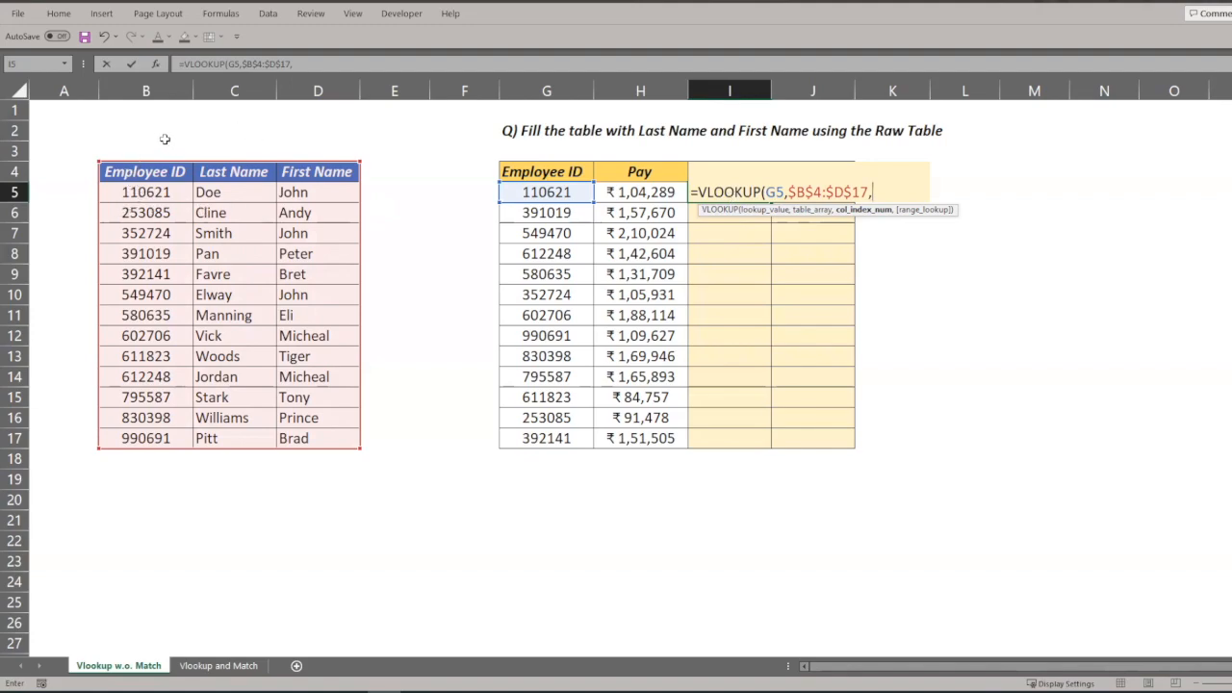
Step: Complete the I5 VLOOKUP with column index 3 and FALSE for an exact match
{"action": "type", "text": "3,"}
{"action": "key", "text": "Down"}
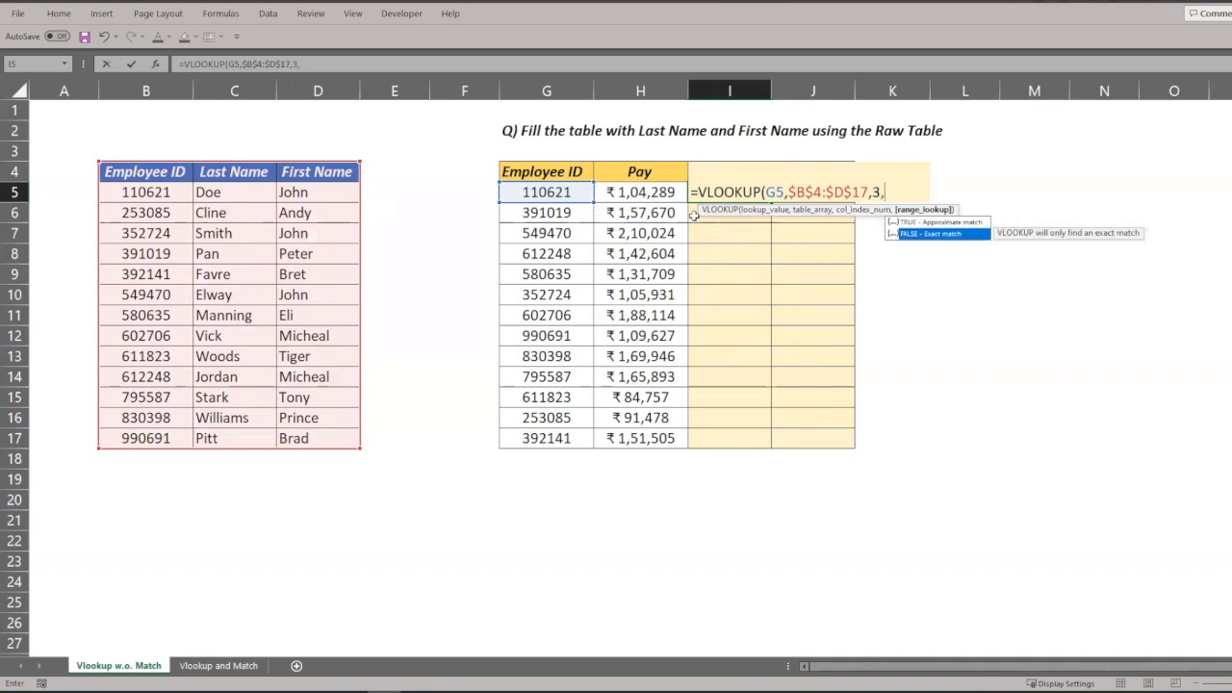
{"action": "key", "text": "Tab"}
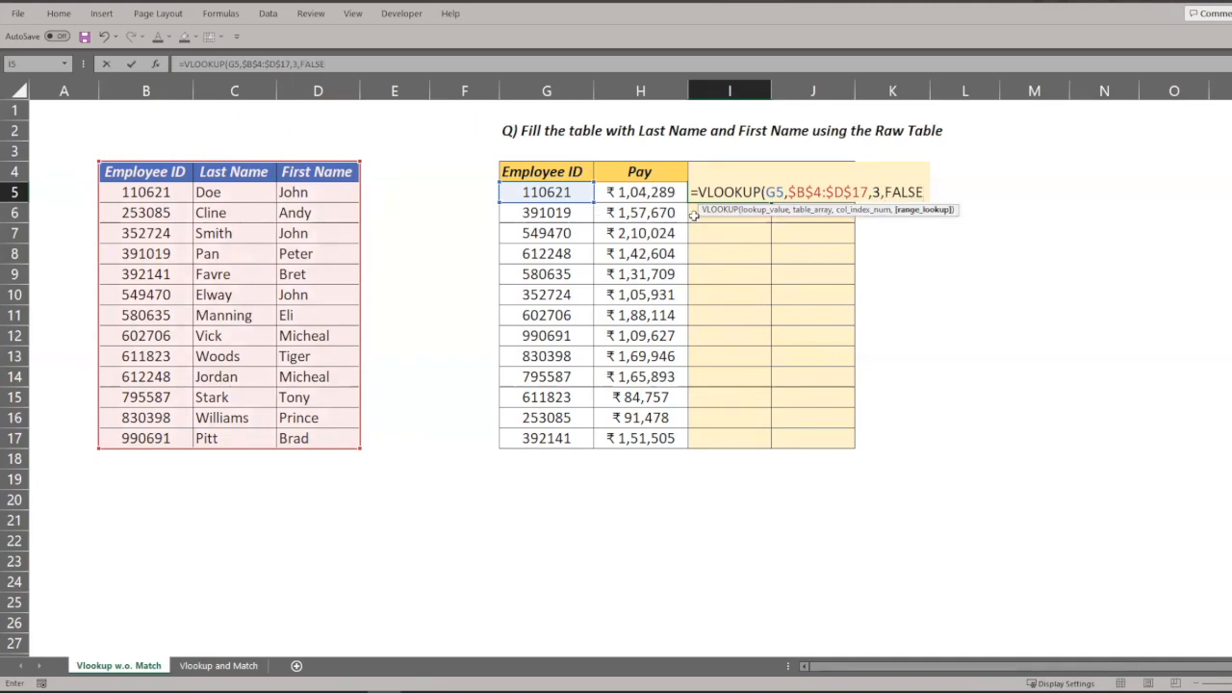
{"action": "type", "text": ")"}
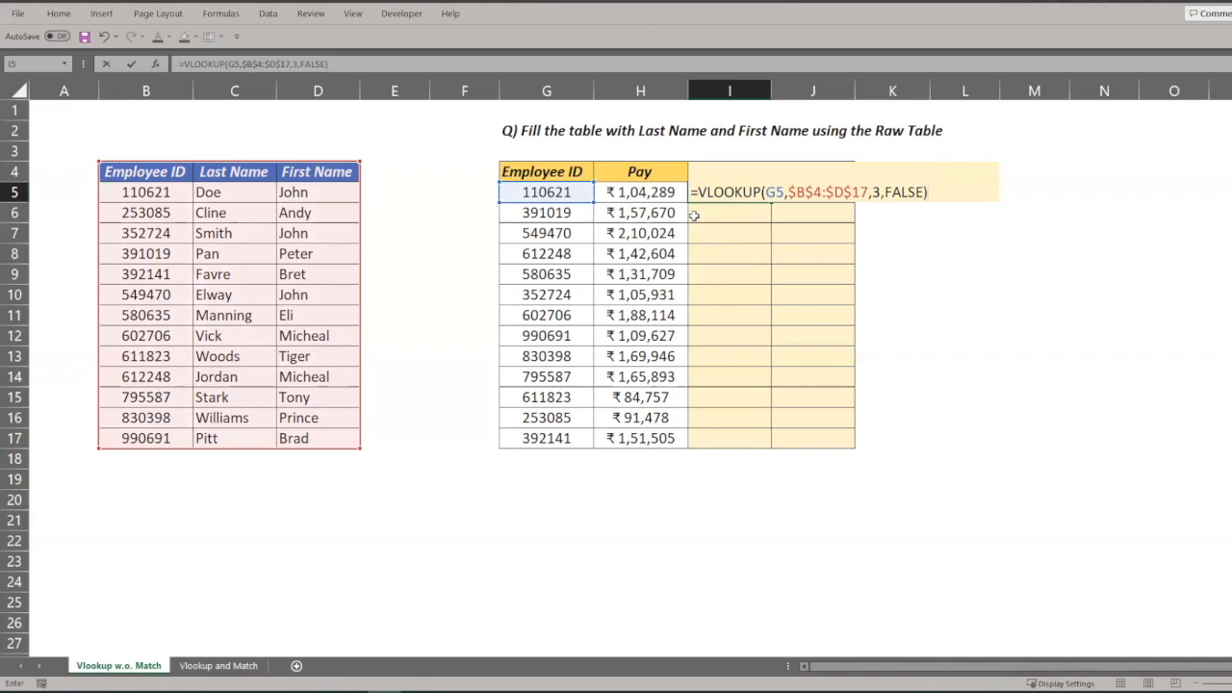
{"action": "key", "text": "Return"}
Step: Compare the looked-up first name in I5 and its Employee ID in G5 with the matching raw table record in row 5
{"action": "left_click", "coordinate": [723, 197]}
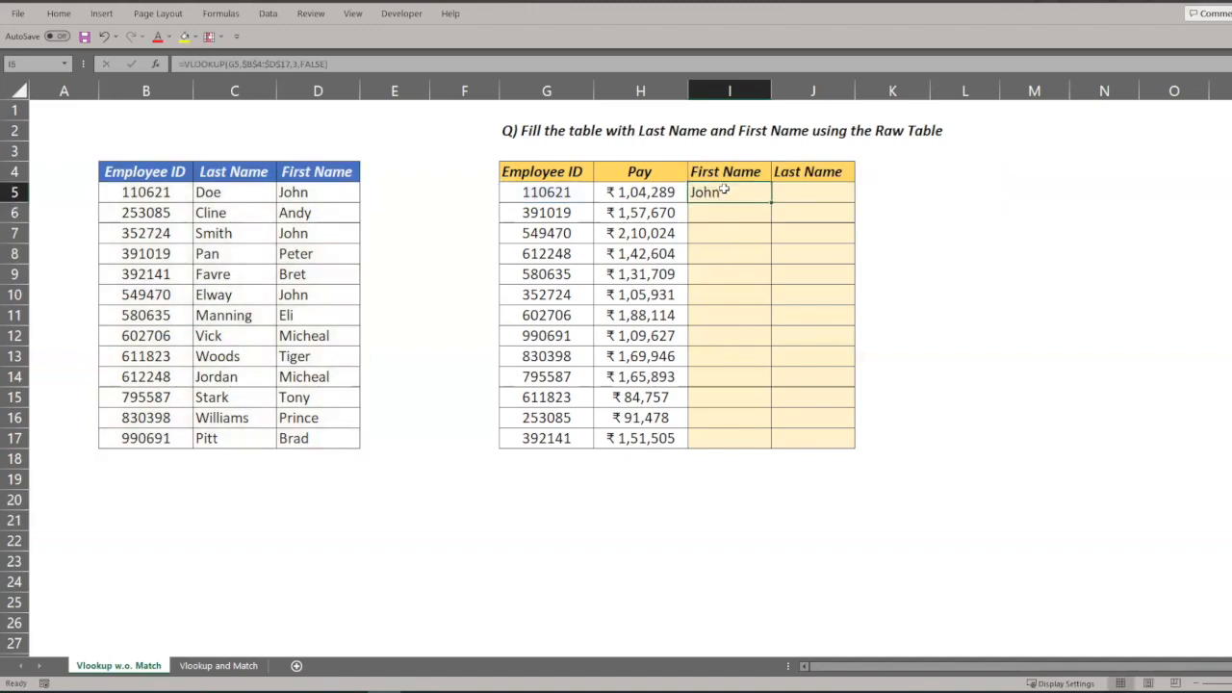
{"action": "left_click", "coordinate": [331, 195]}
{"action": "left_click", "coordinate": [170, 194], "text": "ctrl"}
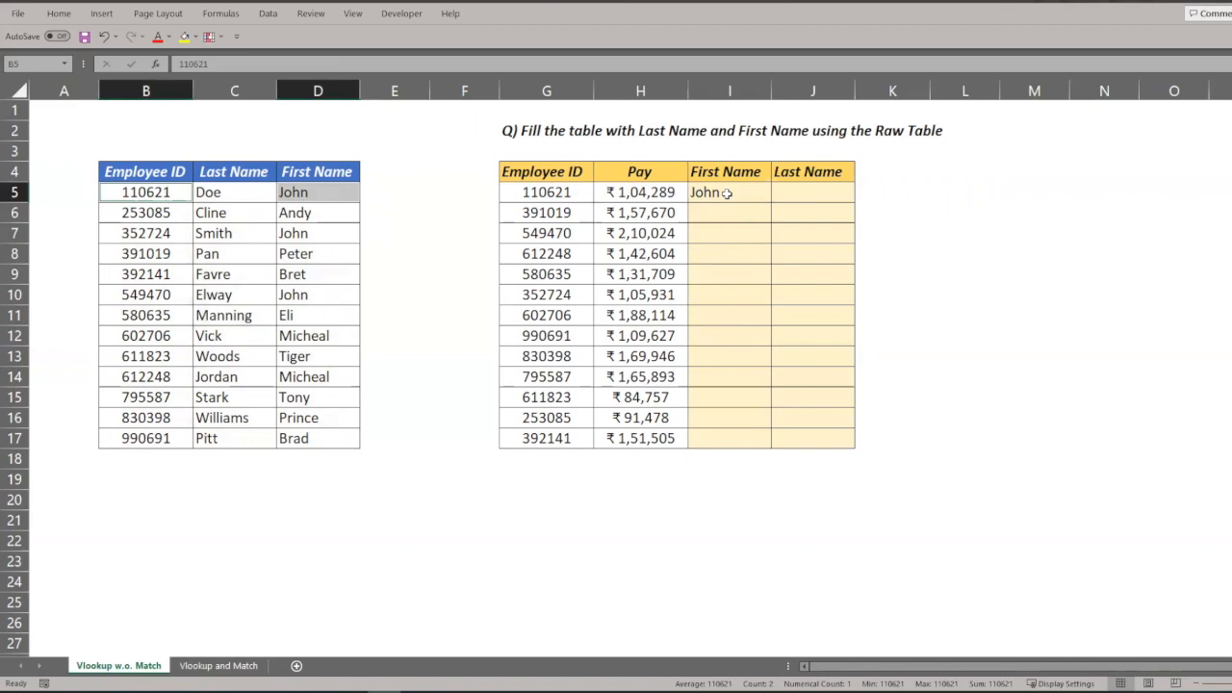
{"action": "left_click", "coordinate": [741, 197], "text": "ctrl"}
{"action": "left_click", "coordinate": [575, 193], "text": "ctrl"}
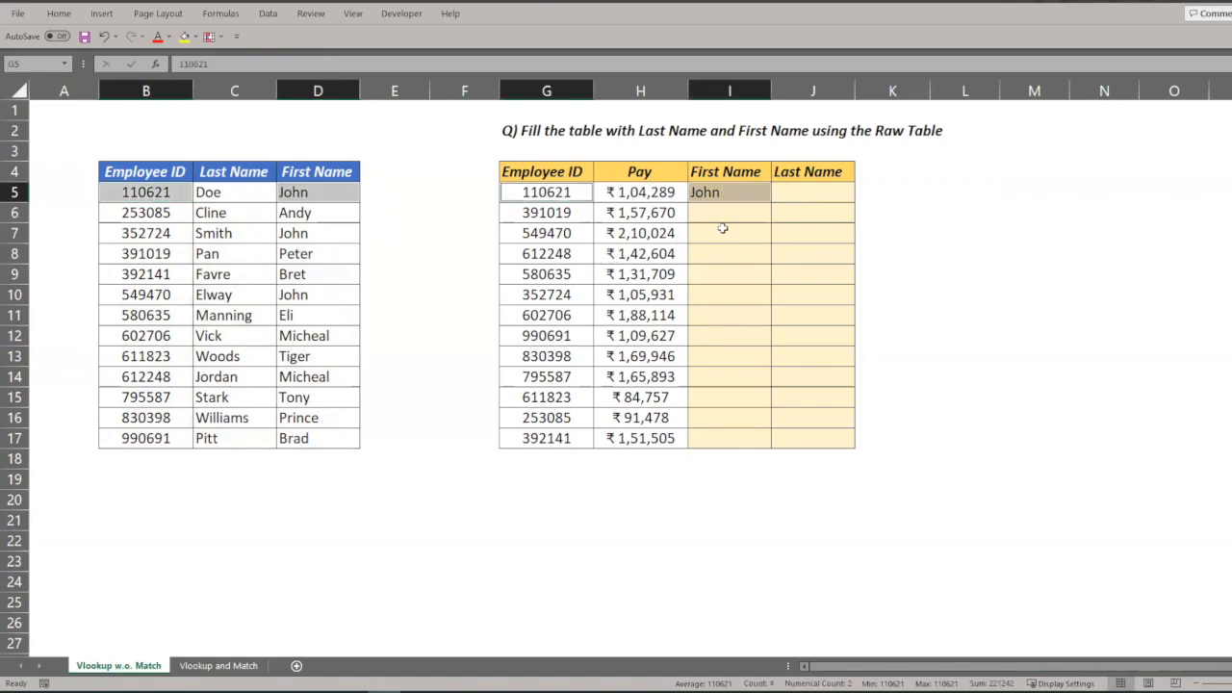
{"action": "left_click", "coordinate": [723, 197]}
Step: Examine which raw table columns supply First Name and Last Name, along with the Employee ID lookup column in G4:G17
{"action": "left_click", "coordinate": [728, 175]}
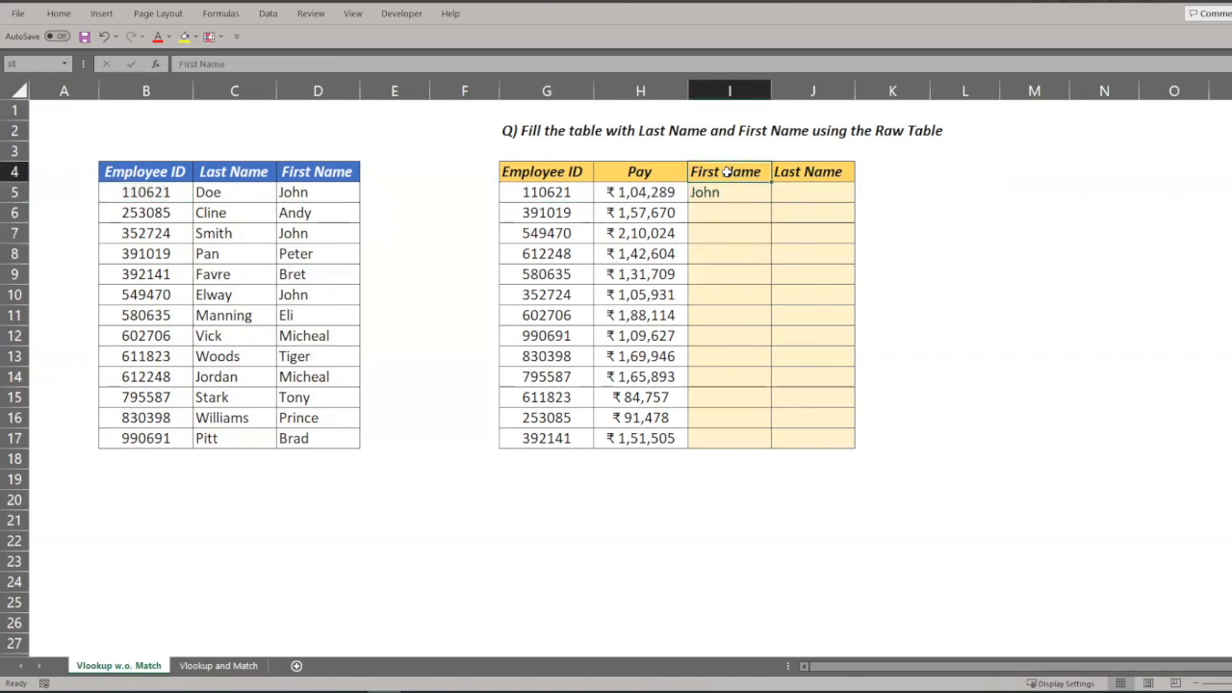
{"action": "left_click_drag", "start_coordinate": [151, 172], "coordinate": [331, 437]}
{"action": "left_click", "coordinate": [809, 165]}
{"action": "left_click_drag", "start_coordinate": [151, 171], "coordinate": [220, 440]}
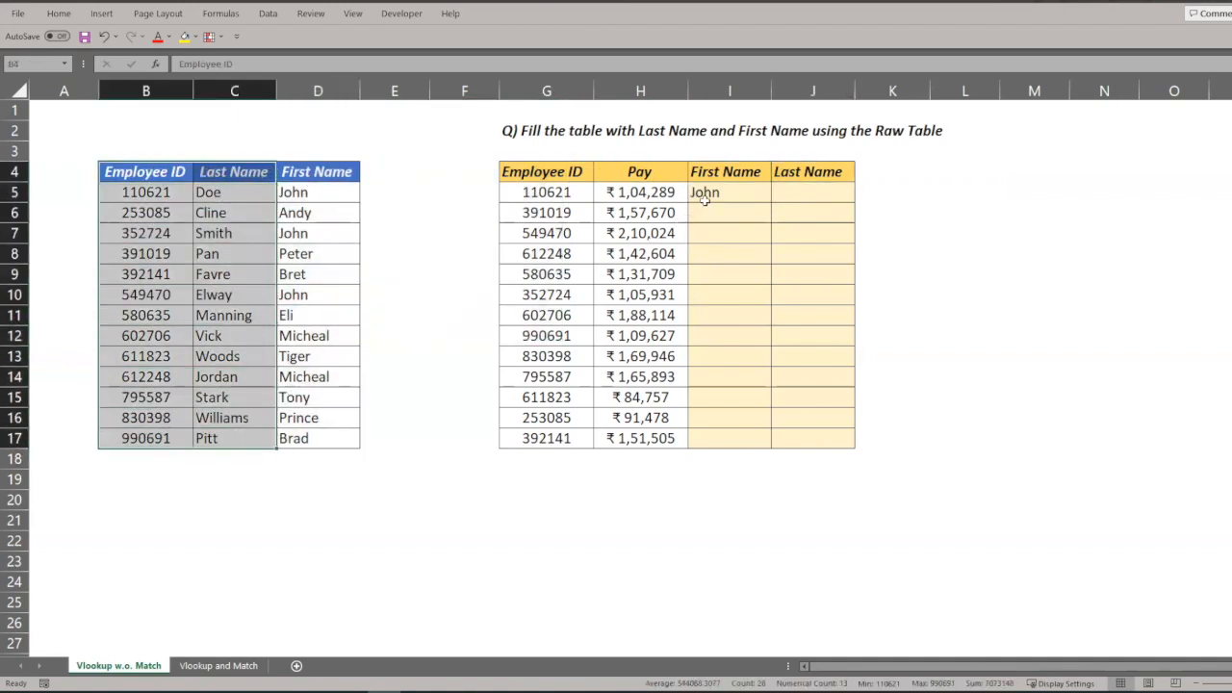
{"action": "left_click_drag", "start_coordinate": [562, 173], "coordinate": [561, 440]}
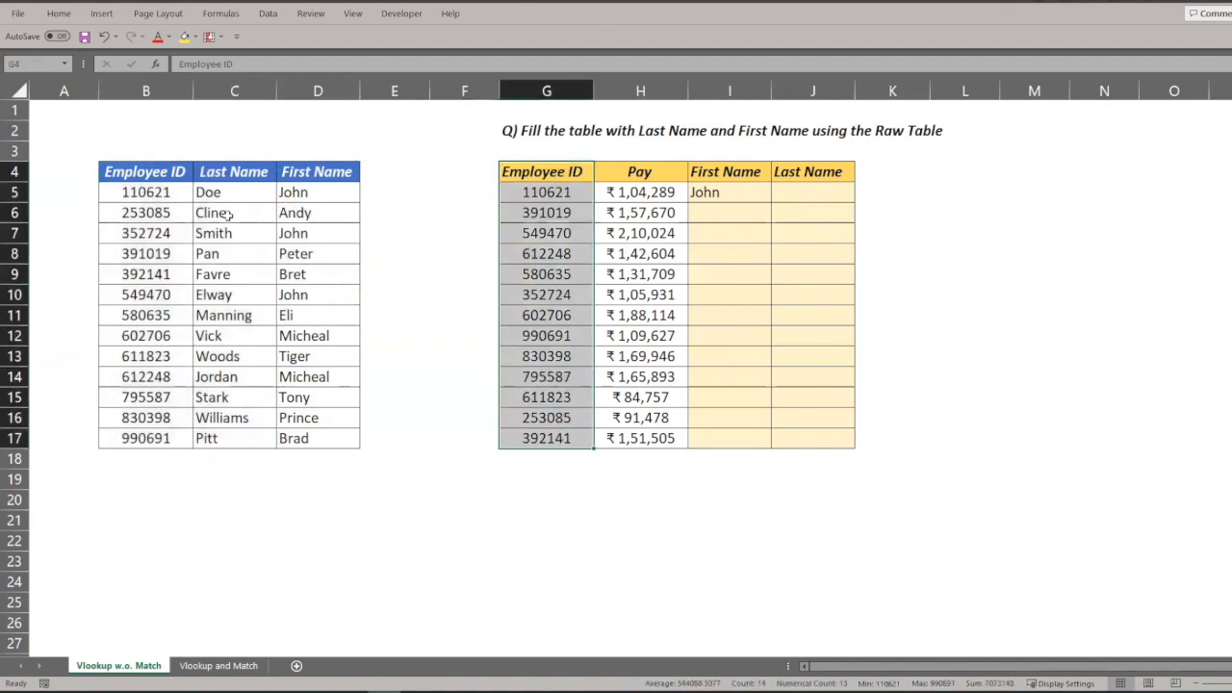
{"action": "left_click_drag", "start_coordinate": [180, 176], "coordinate": [301, 438]}
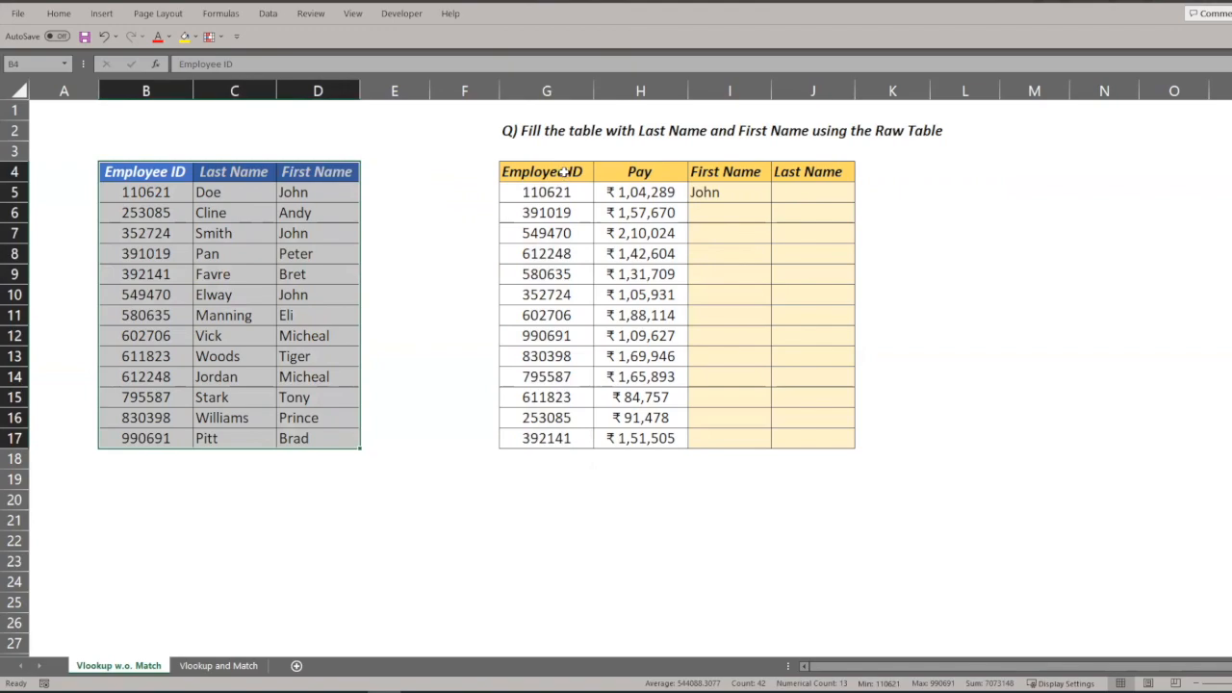
Step: Copy the I5 VLOOKUP into the whole First Name column, I5:I17, pasting formulas only
{"action": "left_click", "coordinate": [744, 190]}
{"action": "key", "text": "ctrl+c"}
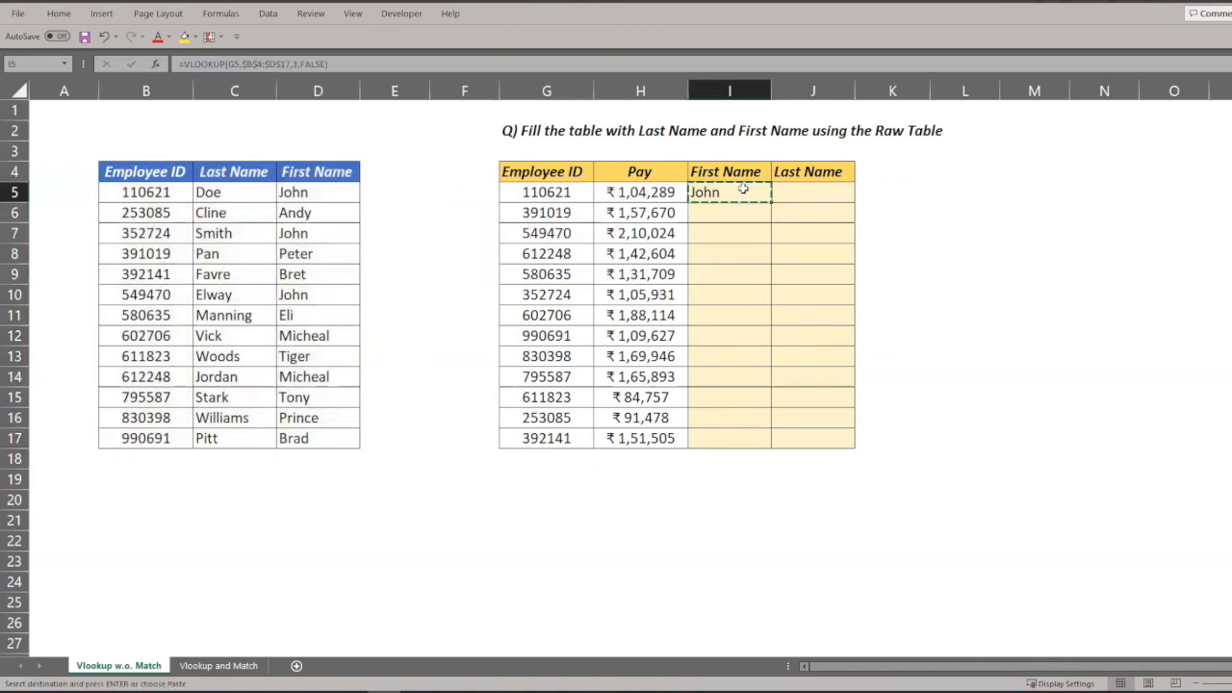
{"action": "key", "text": "shift+Down"}
{"action": "key", "text": "shift+Down"}
{"action": "key", "text": "shift+Down"}
{"action": "key", "text": "shift+Down"}
{"action": "key", "text": "shift+Down"}
{"action": "key", "text": "shift+Down"}
{"action": "key", "text": "shift+Down"}
{"action": "key", "text": "shift+Down"}
{"action": "key", "text": "shift+Down"}
{"action": "key", "text": "shift+Down"}
{"action": "key", "text": "shift+Down"}
{"action": "key", "text": "shift+Down"}
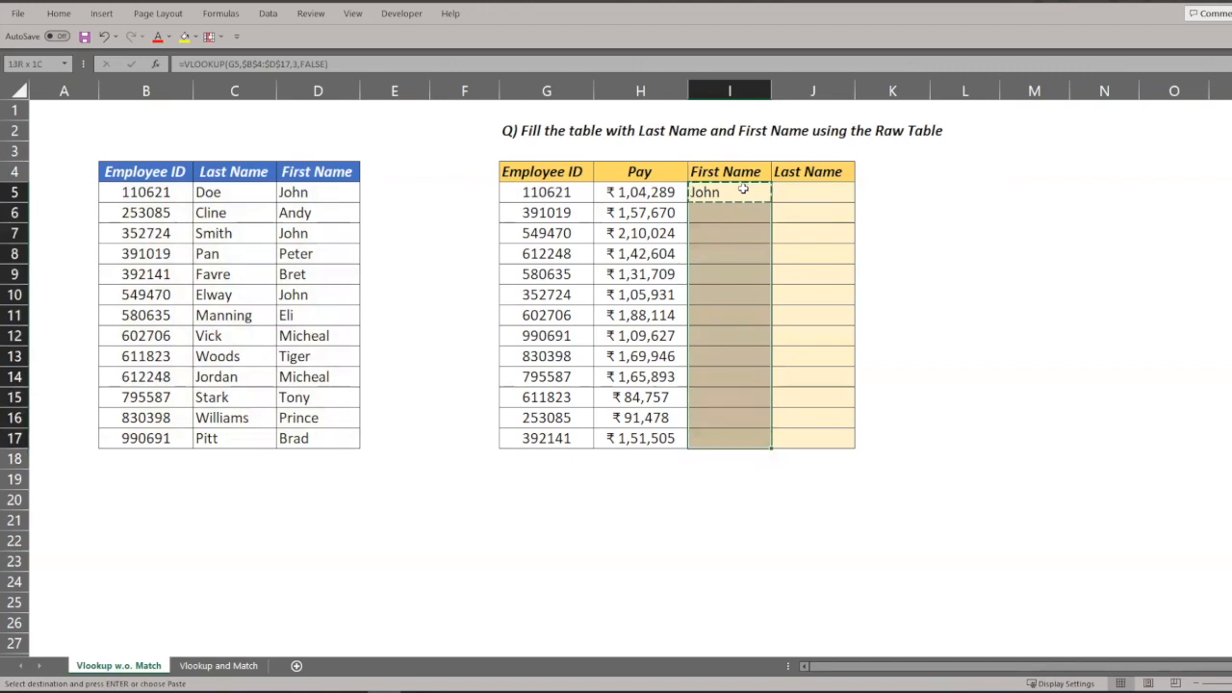
{"action": "key", "text": "ctrl+alt+v"}
{"action": "key", "text": "f"}
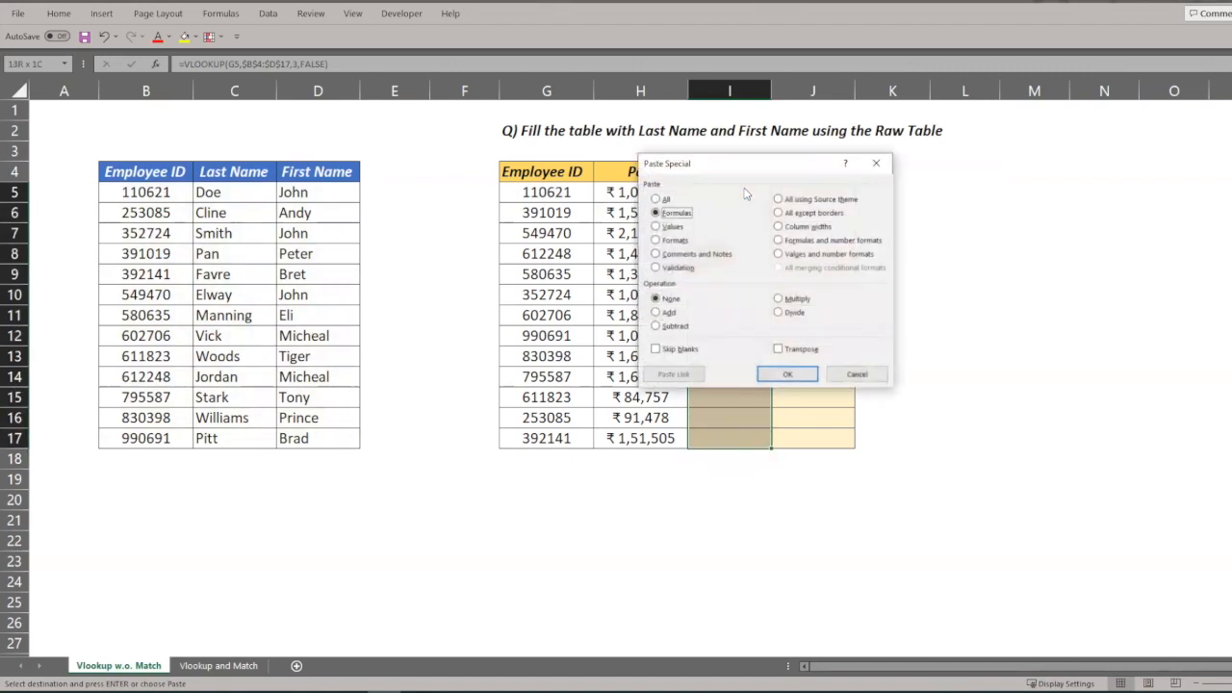
{"action": "key", "text": "Return"}
{"action": "key", "text": "Escape"}
Step: Check the filled First Name results against the Employee IDs down the pay table
{"action": "key", "text": "Down"}
{"action": "key", "text": "Down"}
{"action": "key", "text": "Down"}
{"action": "key", "text": "Down"}
{"action": "key", "text": "Down"}
{"action": "key", "text": "Down"}
{"action": "key", "text": "Down"}
{"action": "key", "text": "Down"}
{"action": "key", "text": "Down"}
{"action": "key", "text": "Down"}
{"action": "key", "text": "Down"}
{"action": "key", "text": "Left"}
{"action": "key", "text": "Left"}
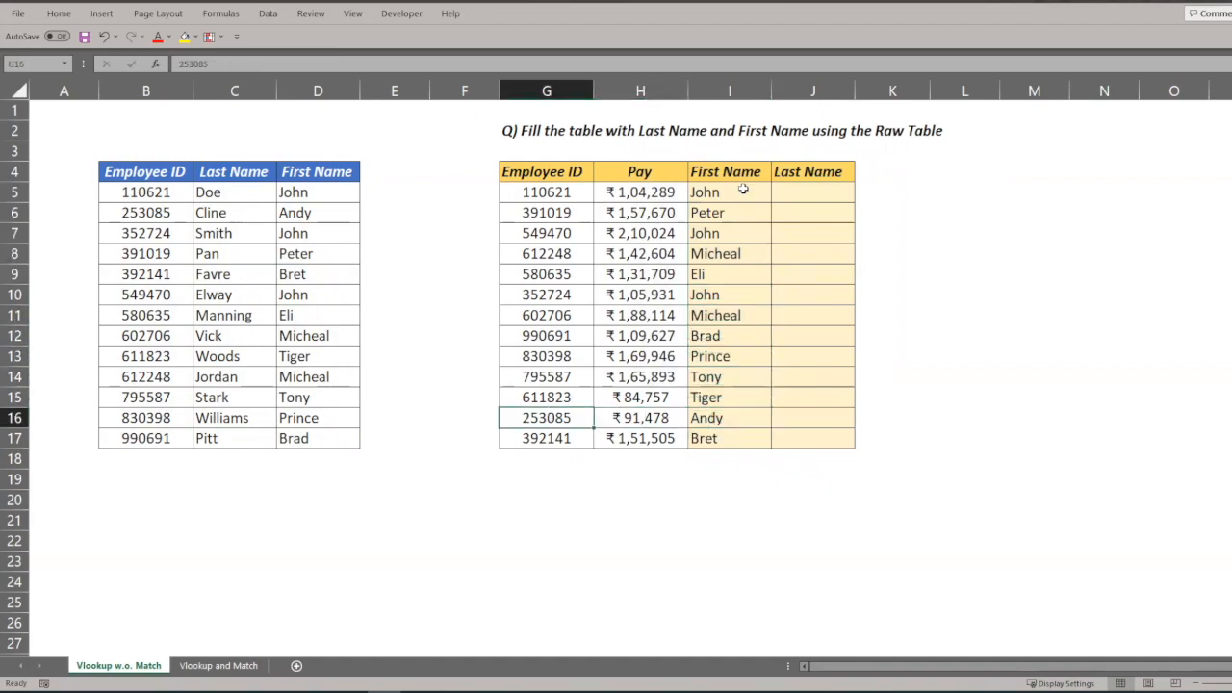
{"action": "key", "text": "Right"}
{"action": "key", "text": "Right"}
{"action": "key", "text": "ctrl+Up"}
{"action": "key", "text": "Down"}
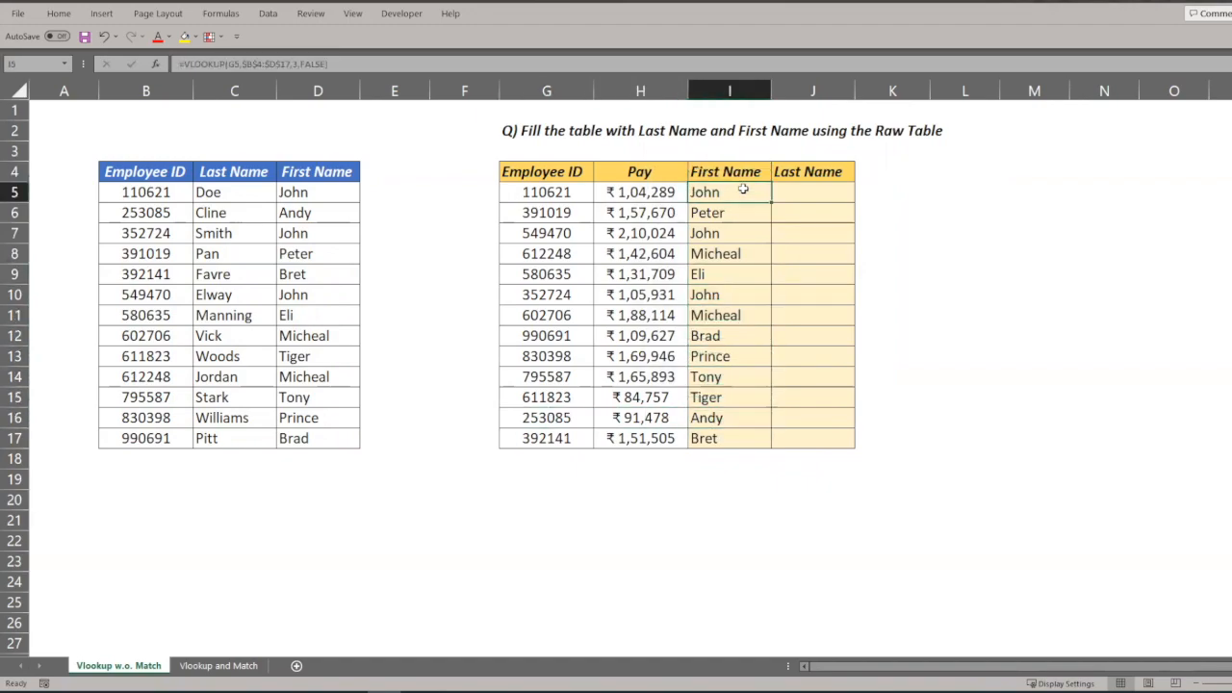
Step: Start a VLOOKUP formula in J5 with G5 as the lookup value
{"action": "key", "text": "Right"}
{"action": "type", "text": "=vlo"}
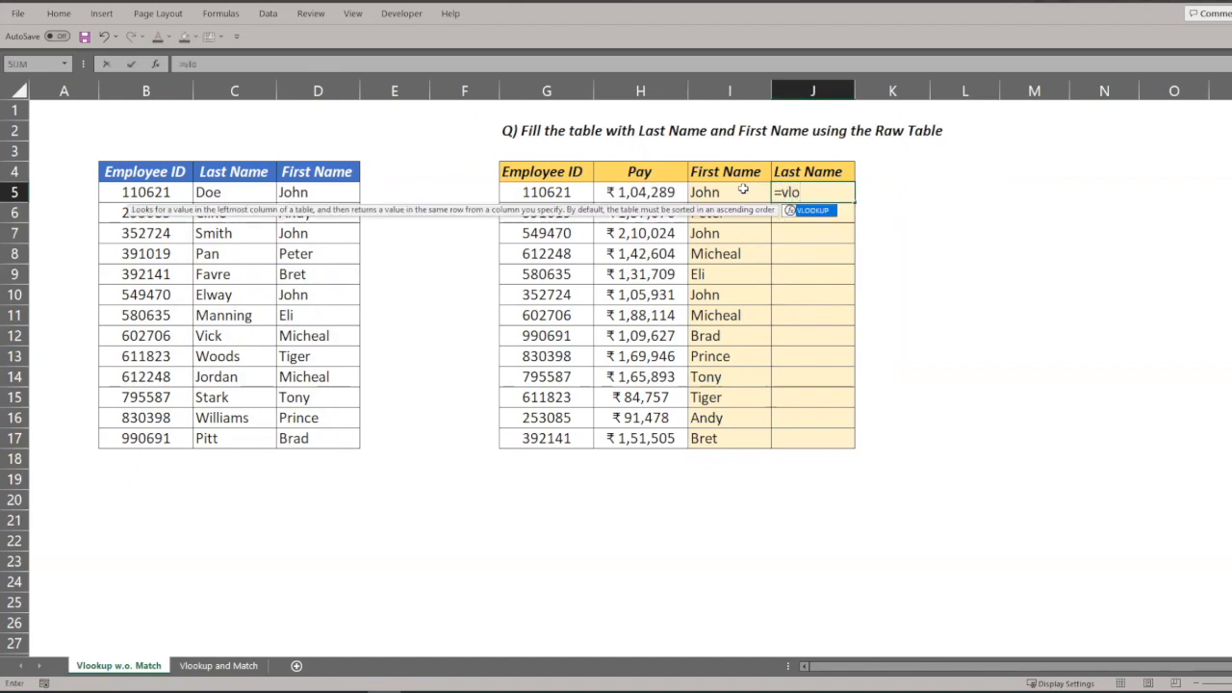
{"action": "key", "text": "Tab"}
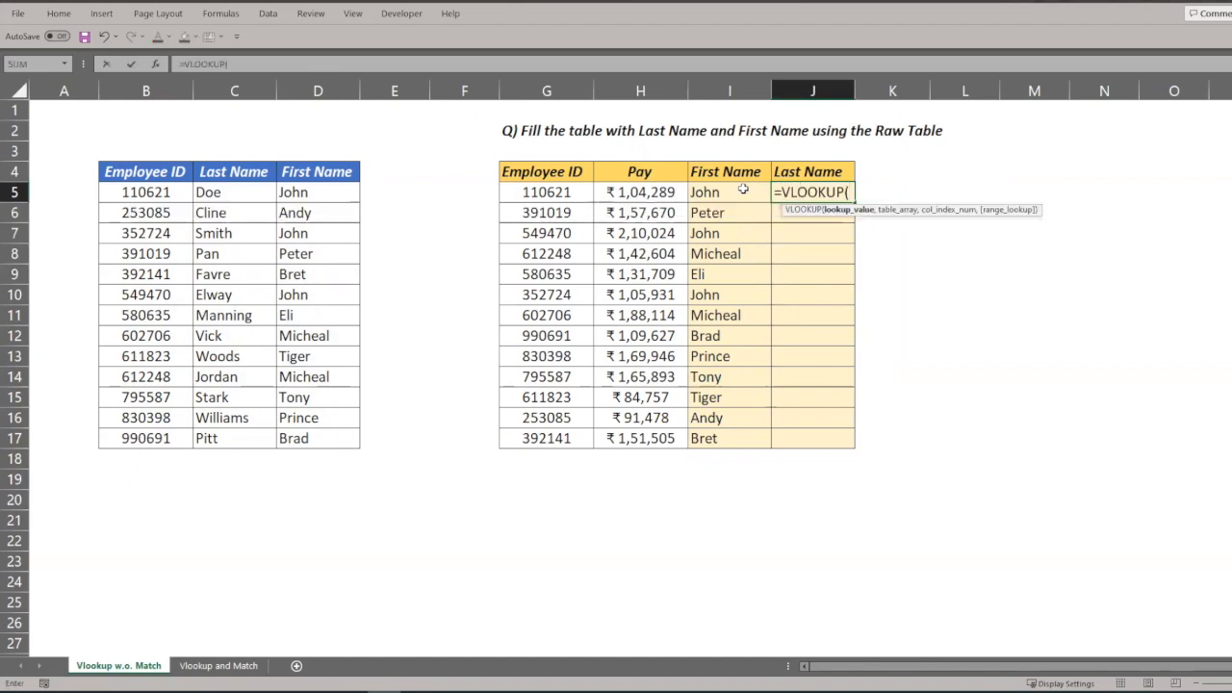
{"action": "key", "text": "Left"}
{"action": "key", "text": "Left"}
{"action": "key", "text": "Left"}
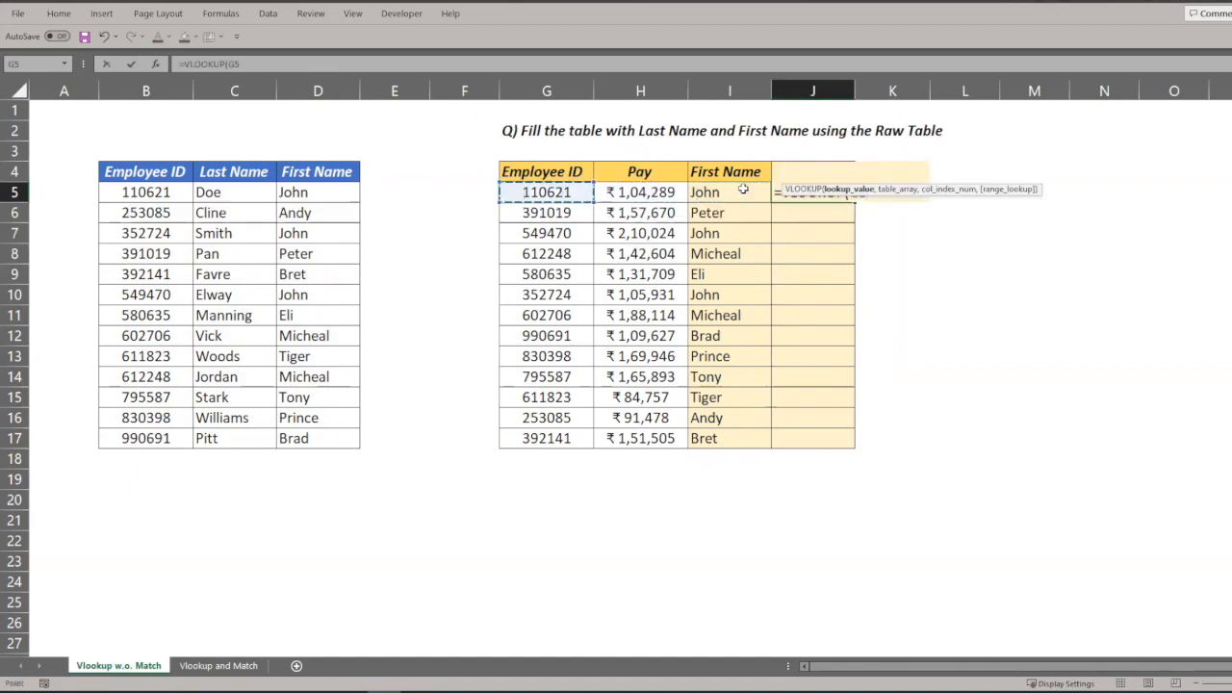
Step: Set the absolute range $B$4:$D$17 as the table array of the J5 VLOOKUP
{"action": "type", "text": ","}
{"action": "key", "text": "Left"}
{"action": "key", "text": "Left"}
{"action": "key", "text": "Left"}
{"action": "key", "text": "Left"}
{"action": "key", "text": "Left"}
{"action": "key", "text": "Left"}
{"action": "key", "text": "Left"}
{"action": "key", "text": "Left"}
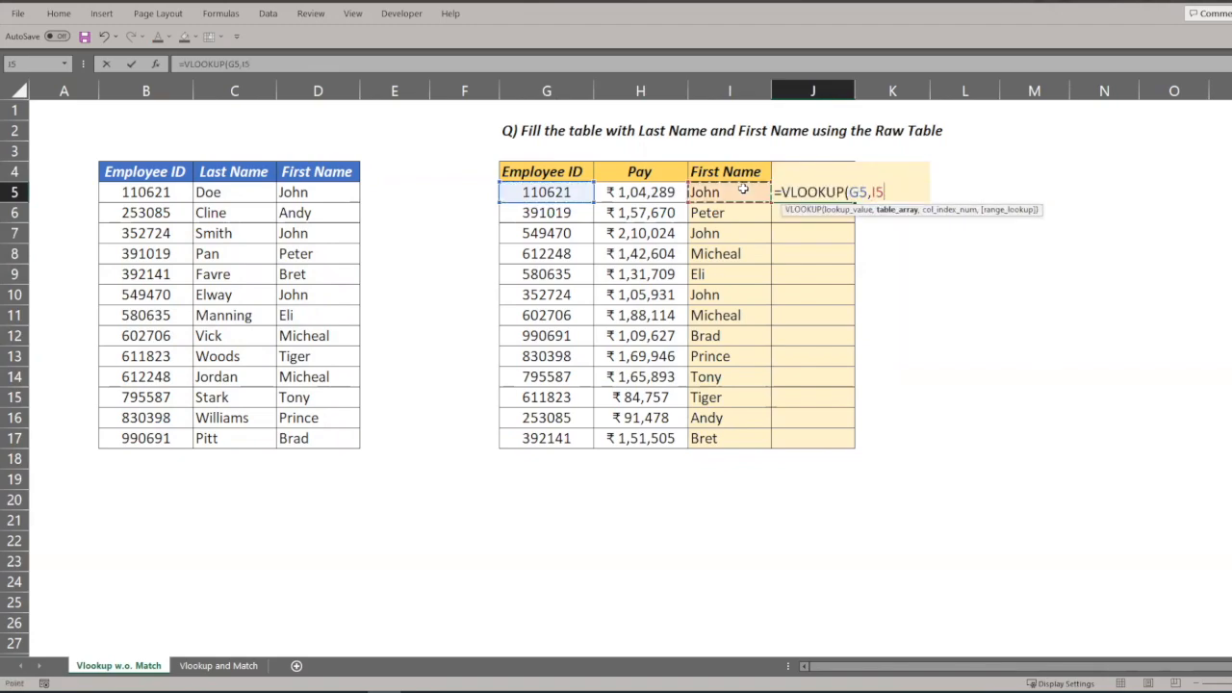
{"action": "key", "text": "Up"}
{"action": "key", "text": "ctrl+shift+Right"}
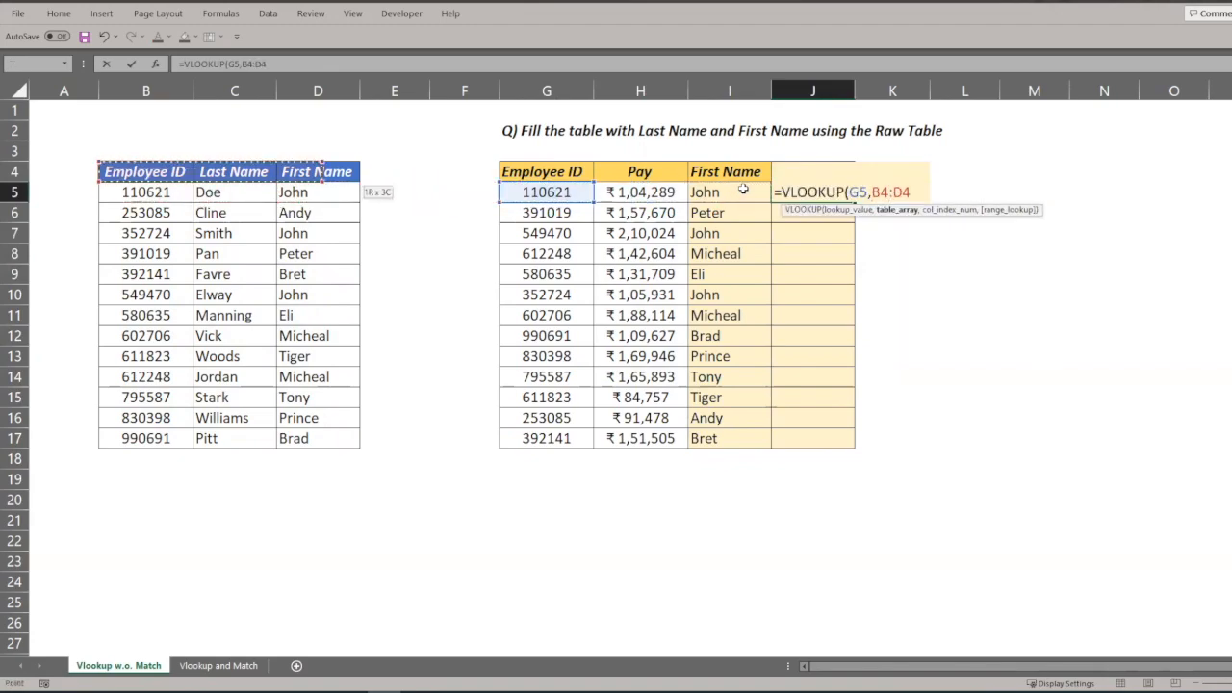
{"action": "key", "text": "ctrl+shift+Down"}
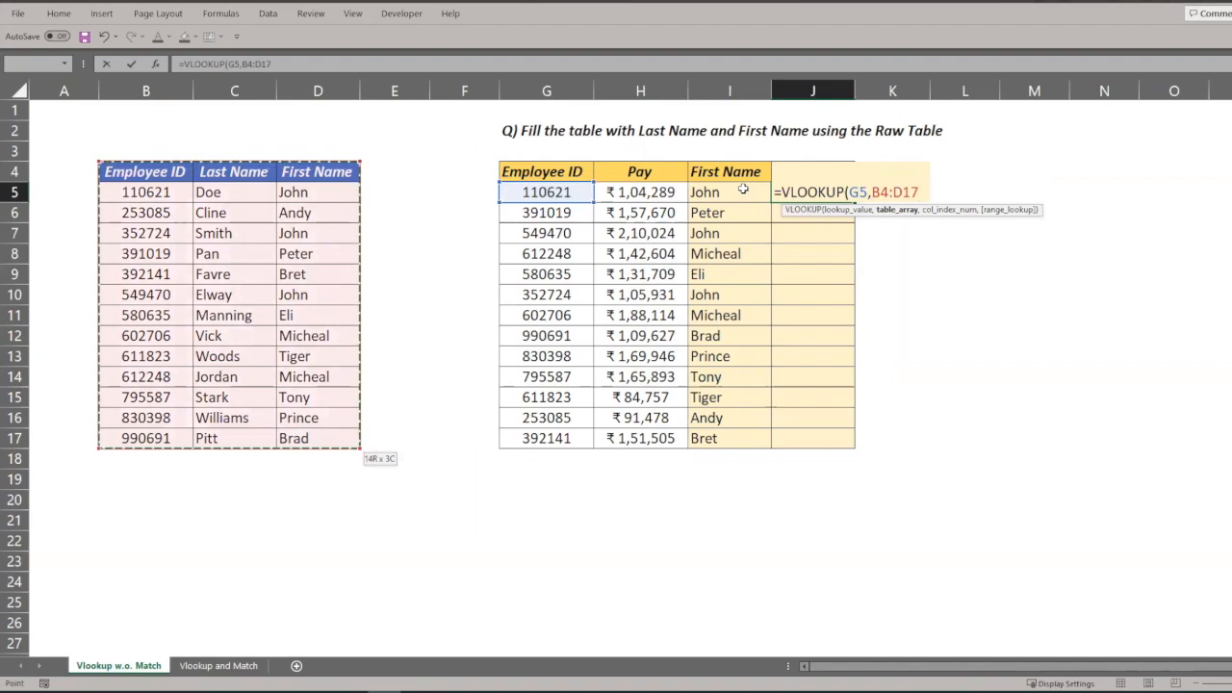
{"action": "key", "text": "F4"}
{"action": "type", "text": ","}
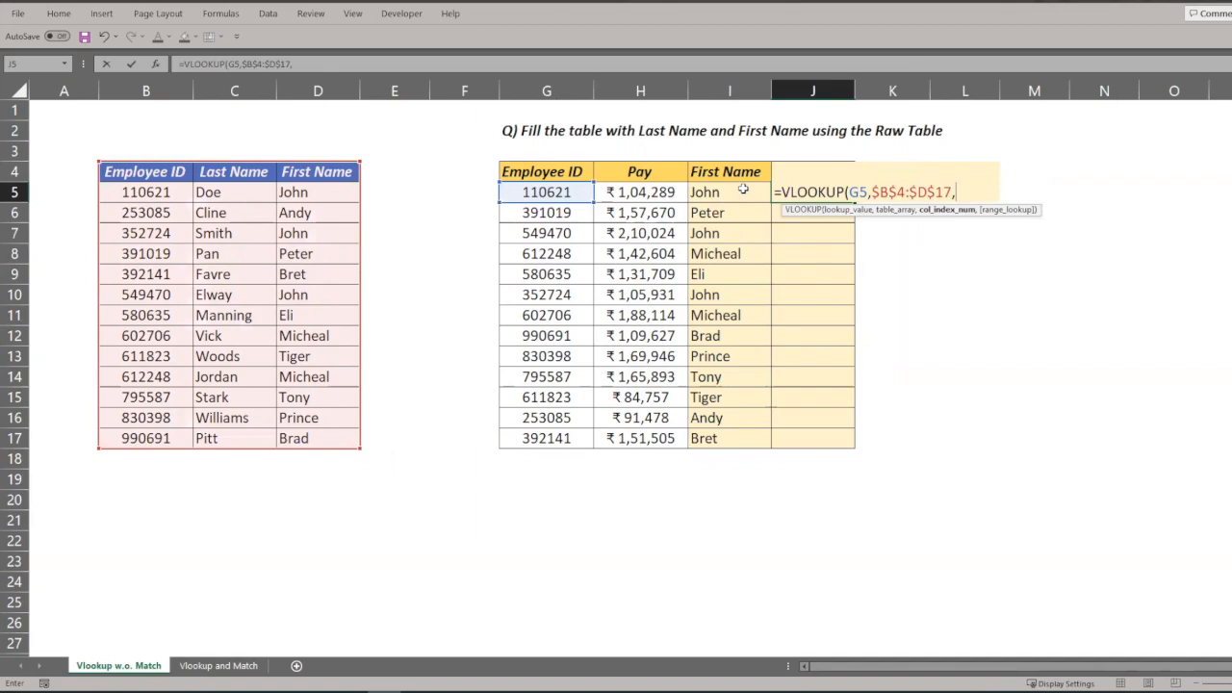
Step: Complete the J5 VLOOKUP with column index 2 and FALSE, and check it against the raw table record in row 5
{"action": "type", "text": "2,"}
{"action": "key", "text": "Tab"}
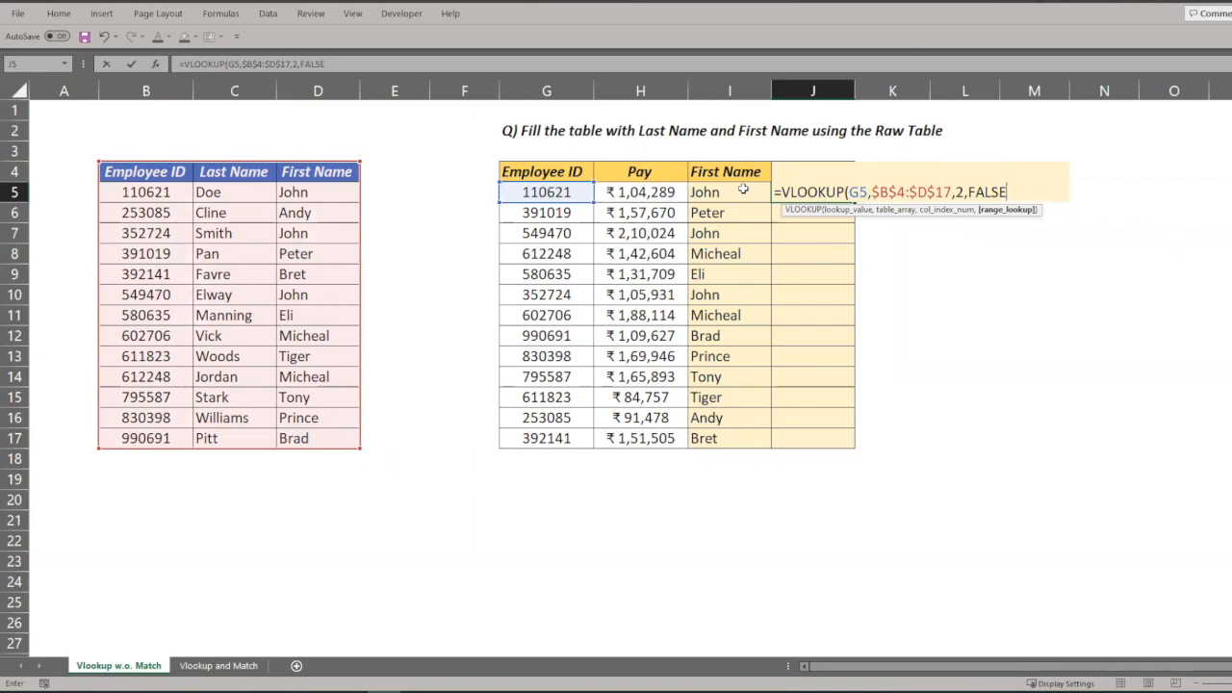
{"action": "type", "text": ")"}
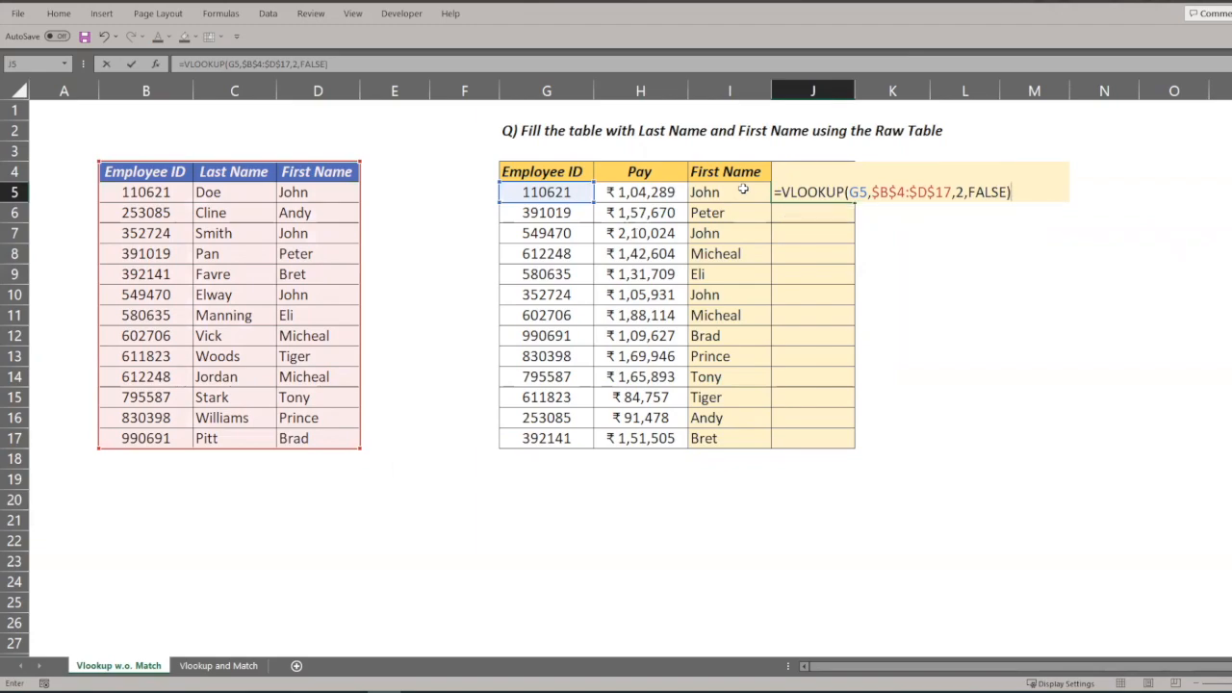
{"action": "key", "text": "Return"}
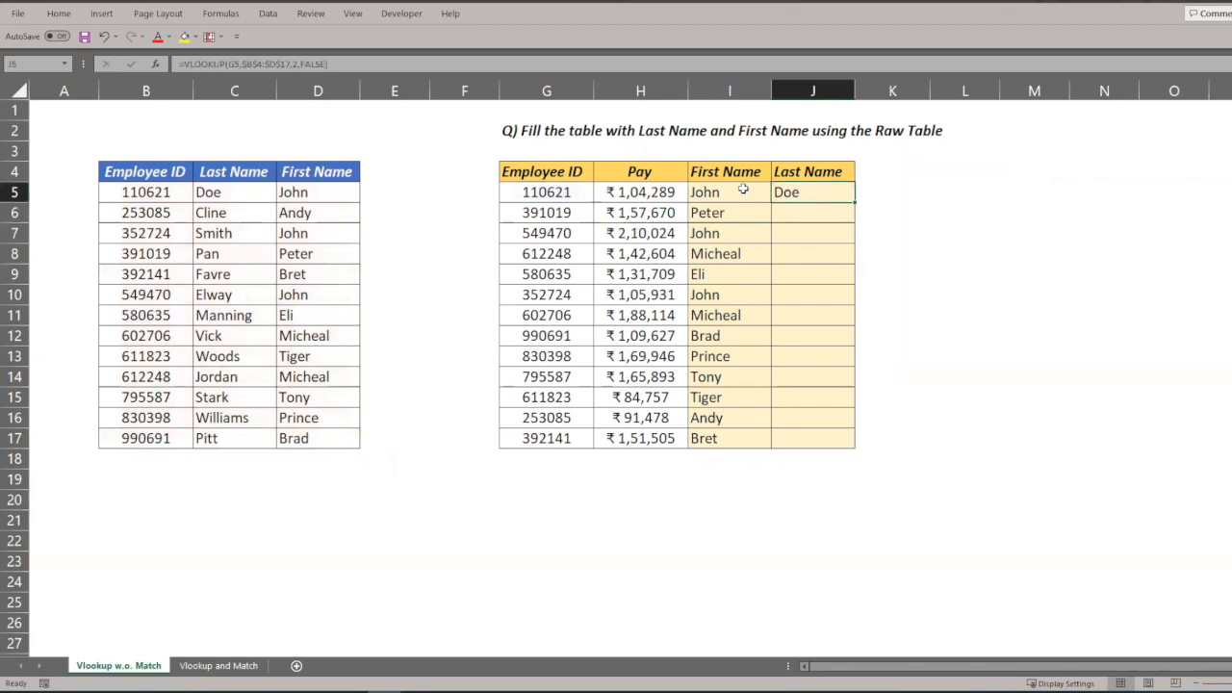
{"action": "left_click", "coordinate": [238, 193]}
{"action": "left_click", "coordinate": [165, 193], "text": "ctrl"}
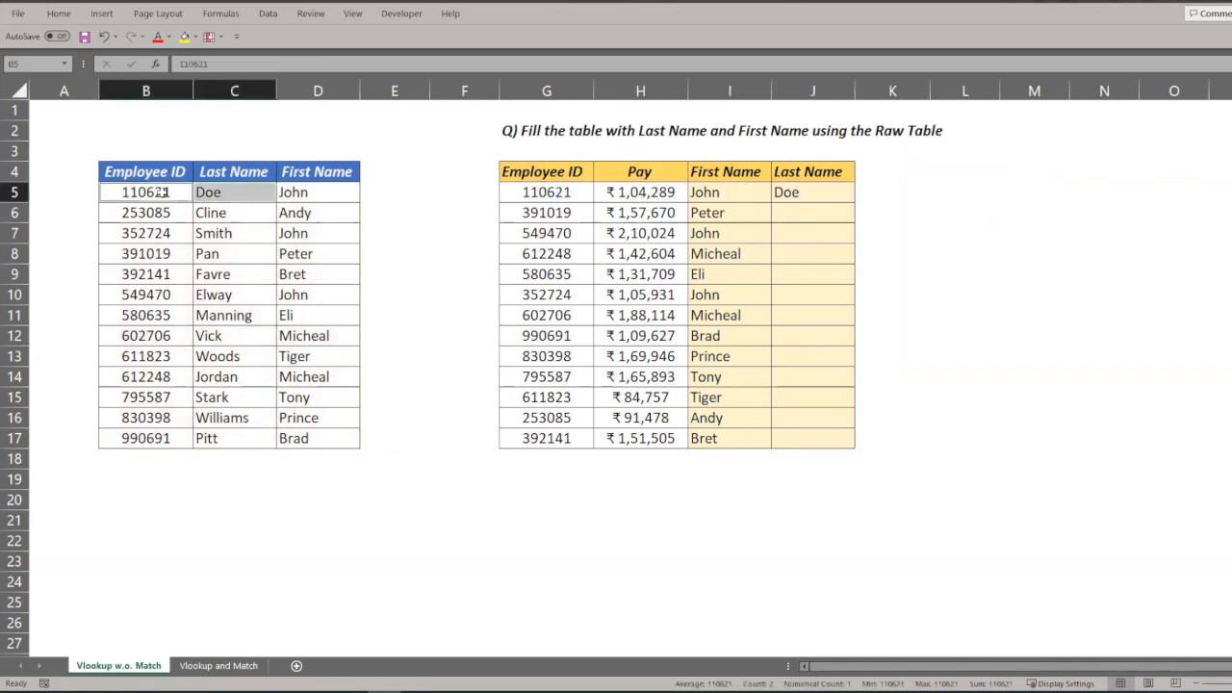
Step: Copy the J5 VLOOKUP into the whole Last Name column, J5:J17, pasting formulas only
{"action": "left_click", "coordinate": [795, 192]}
{"action": "key", "text": "ctrl+c"}
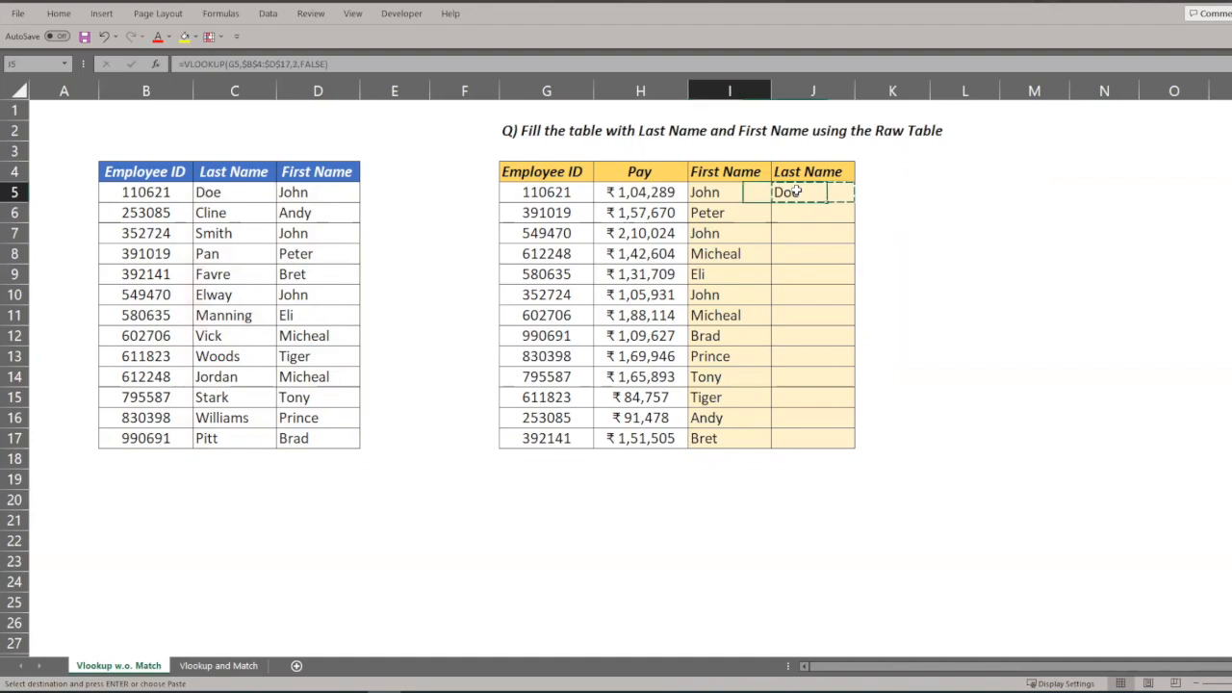
{"action": "key", "text": "Left"}
{"action": "key", "text": "ctrl+Down"}
{"action": "key", "text": "Right"}
{"action": "key", "text": "ctrl+shift+Up"}
{"action": "key", "text": "ctrl+alt+v"}
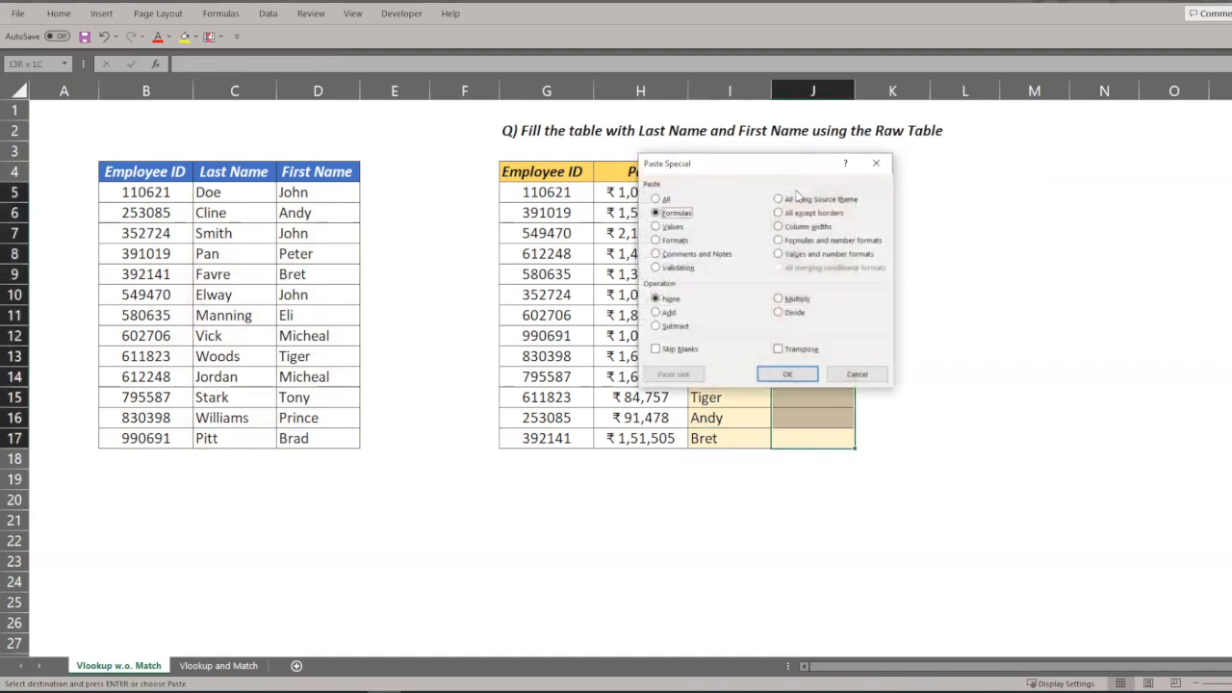
{"action": "key", "text": "Return"}
{"action": "key", "text": "Escape"}
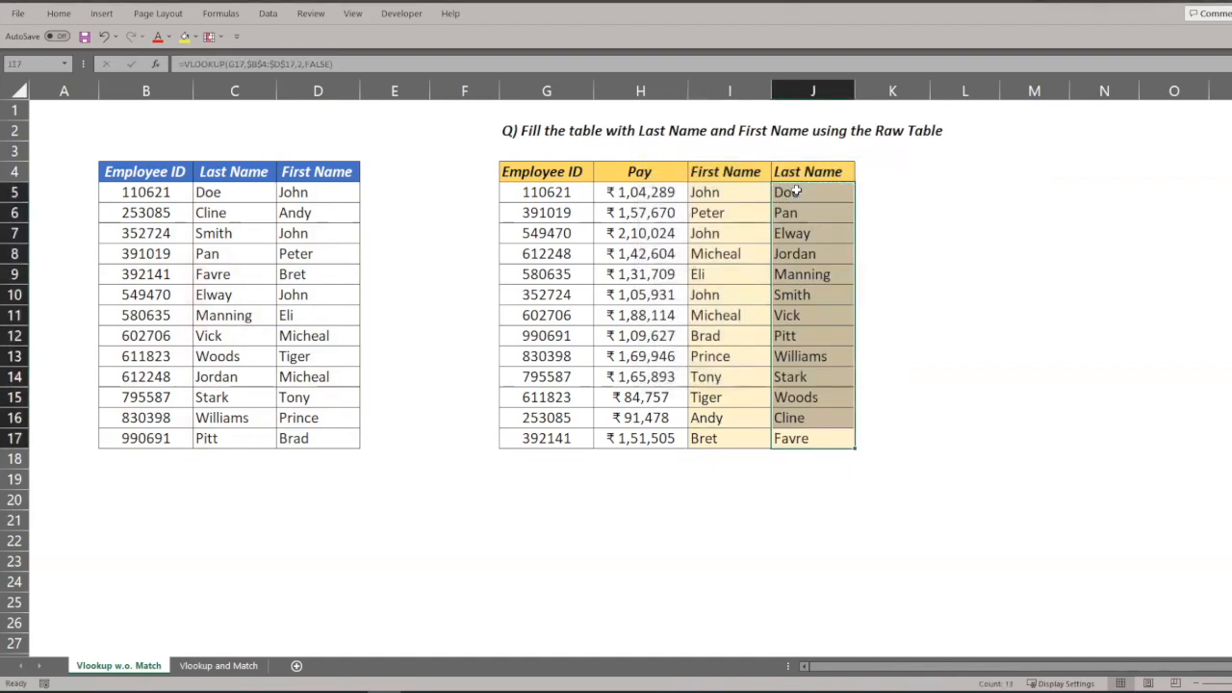
Step: Review the filled First Name and Last Name columns in I5:J17
{"action": "key", "text": "Down"}
{"action": "key", "text": "Up"}
{"action": "key", "text": "Up"}
{"action": "key", "text": "ctrl+Up"}
{"action": "key", "text": "Down"}
{"action": "key", "text": "Left"}
{"action": "key", "text": "shift+Right"}
{"action": "key", "text": "ctrl+shift+Down"}
{"action": "key", "text": "Down"}
{"action": "key", "text": "Up"}
{"action": "key", "text": "Right"}
{"action": "key", "text": "Left"}
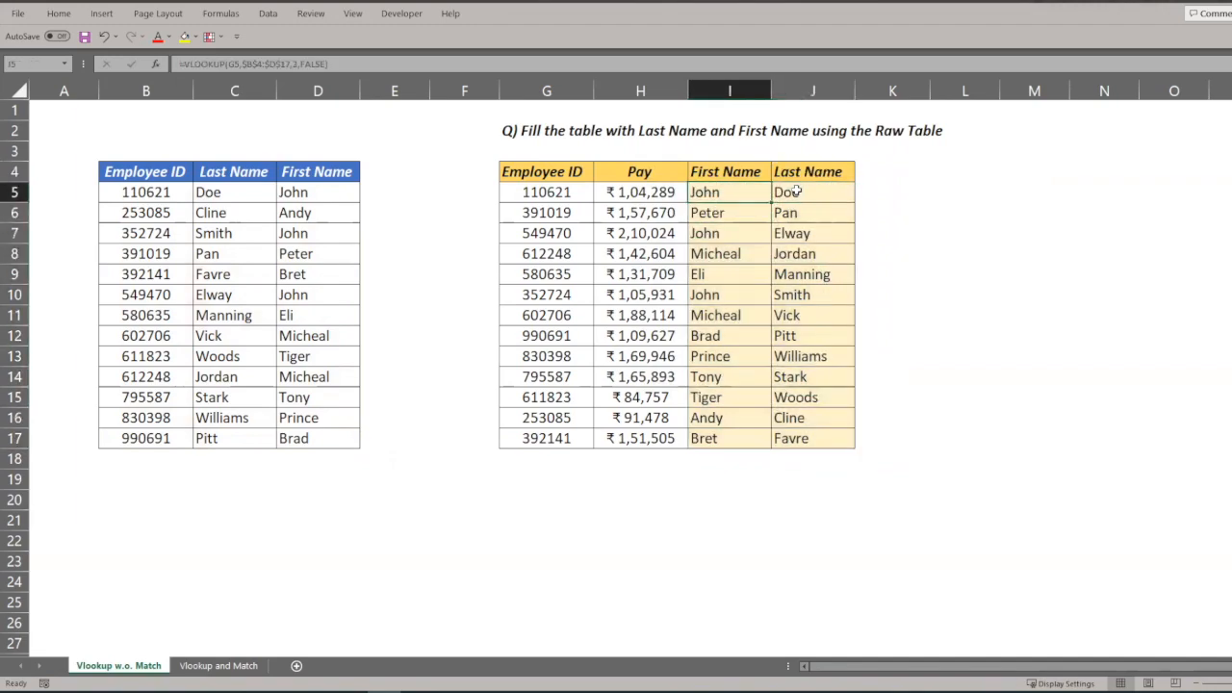
Step: Examine the column index in the I5 formula and compare the First Name and Last Name headers across both tables
{"action": "key", "text": "Right"}
{"action": "key", "text": "Left"}
{"action": "left_click", "coordinate": [297, 63]}
{"action": "key", "text": "ctrl+Return"}
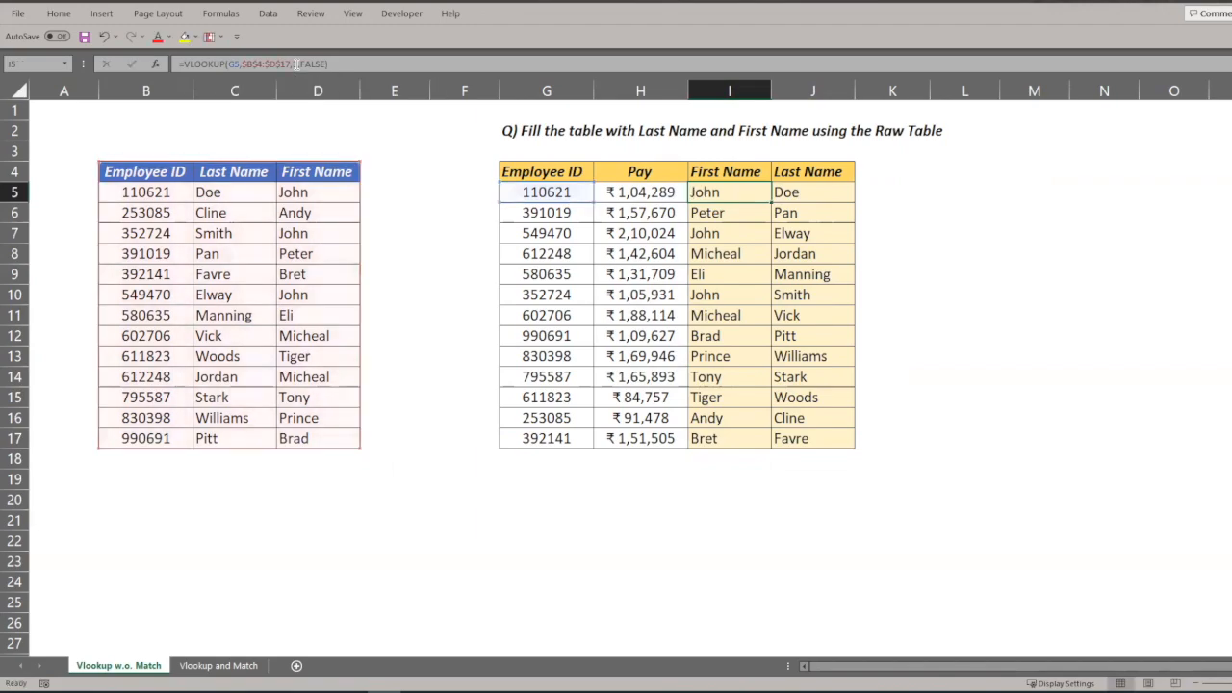
{"action": "left_click", "coordinate": [731, 172]}
{"action": "left_click", "coordinate": [323, 170], "text": "ctrl"}
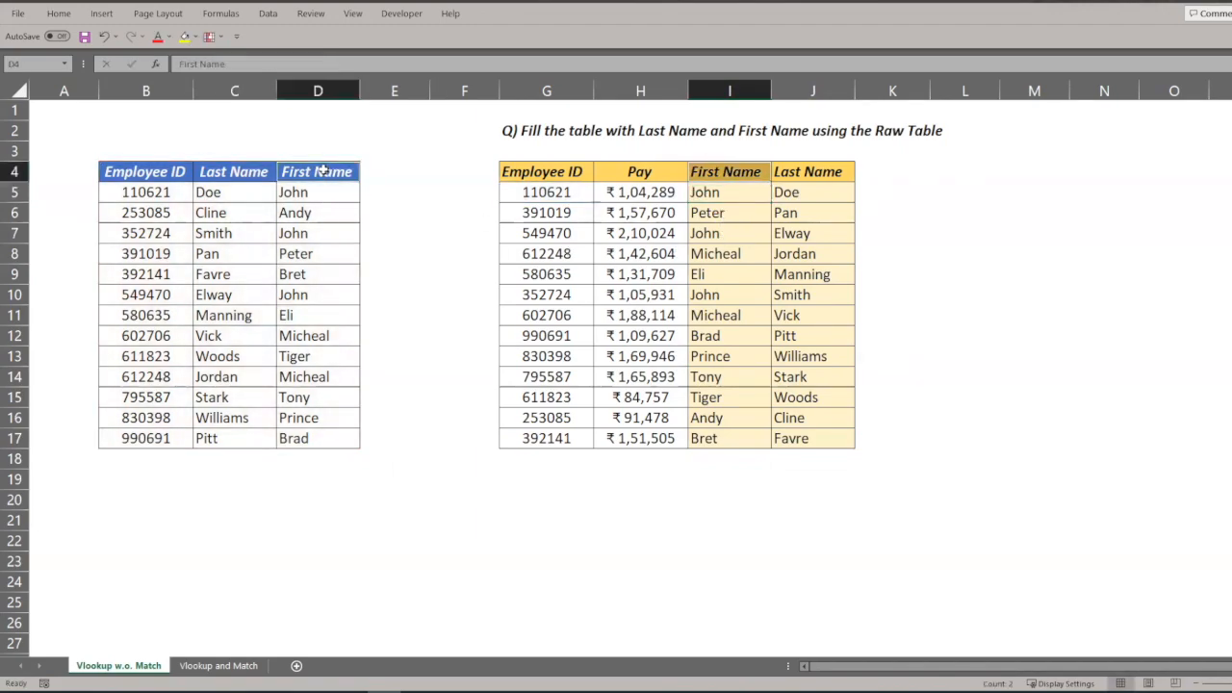
{"action": "left_click", "coordinate": [819, 174]}
{"action": "left_click", "coordinate": [231, 174], "text": "ctrl"}
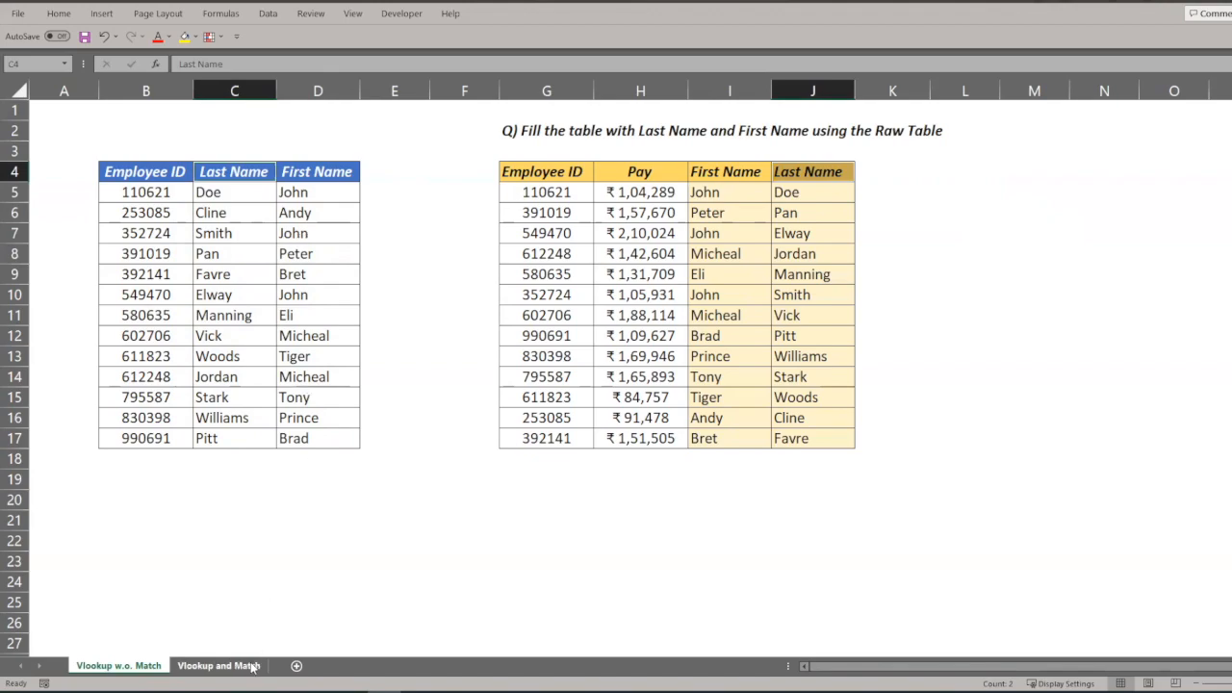
Step: On the Vlookup and Match sheet, start a MATCH formula in F5 with G5 as the lookup value
{"action": "left_click", "coordinate": [218, 665]}
{"action": "left_click", "coordinate": [473, 196]}
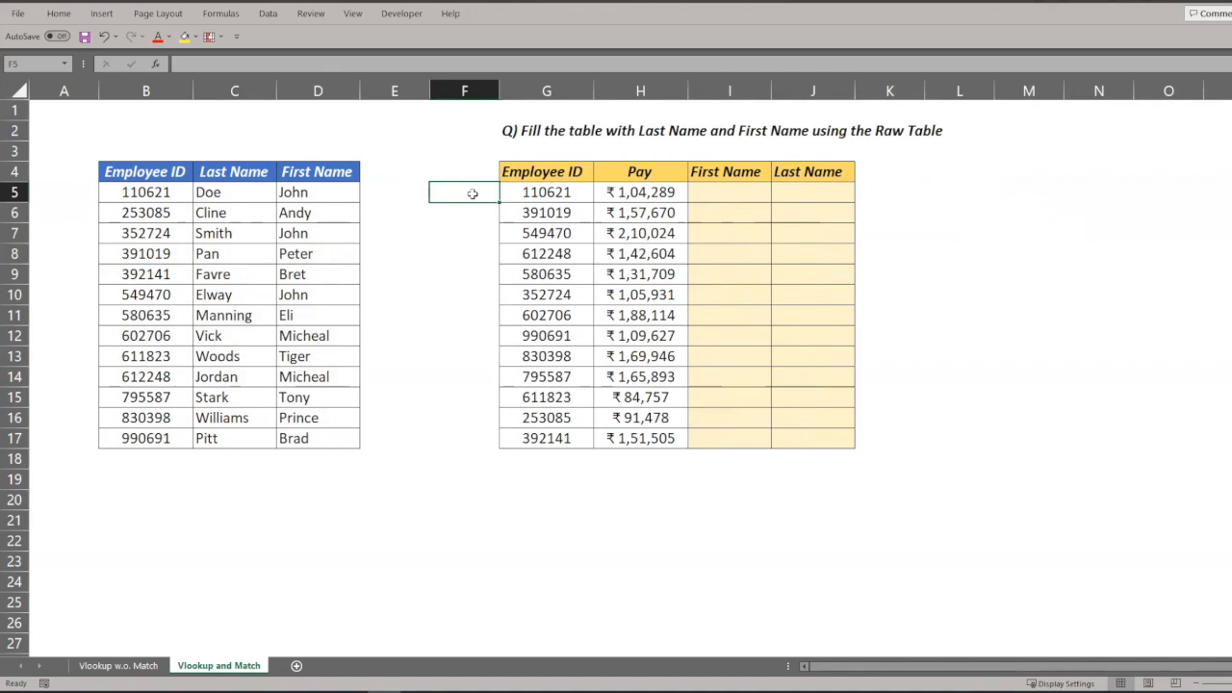
{"action": "type", "text": "=mat"}
{"action": "key", "text": "Tab"}
{"action": "key", "text": "Right"}
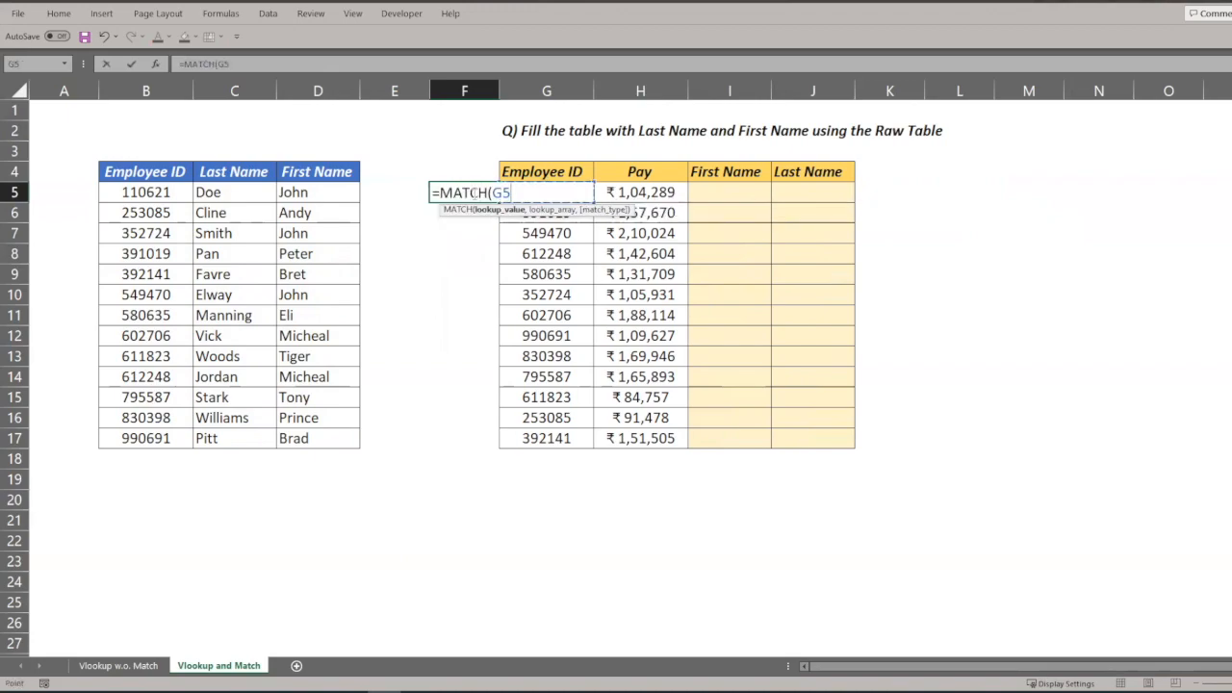
Step: Complete the F5 MATCH with the absolute lookup array $B$5:$B$17 and match type 0
{"action": "type", "text": ","}
{"action": "key", "text": "Left"}
{"action": "key", "text": "Left"}
{"action": "key", "text": "Left"}
{"action": "key", "text": "Left"}
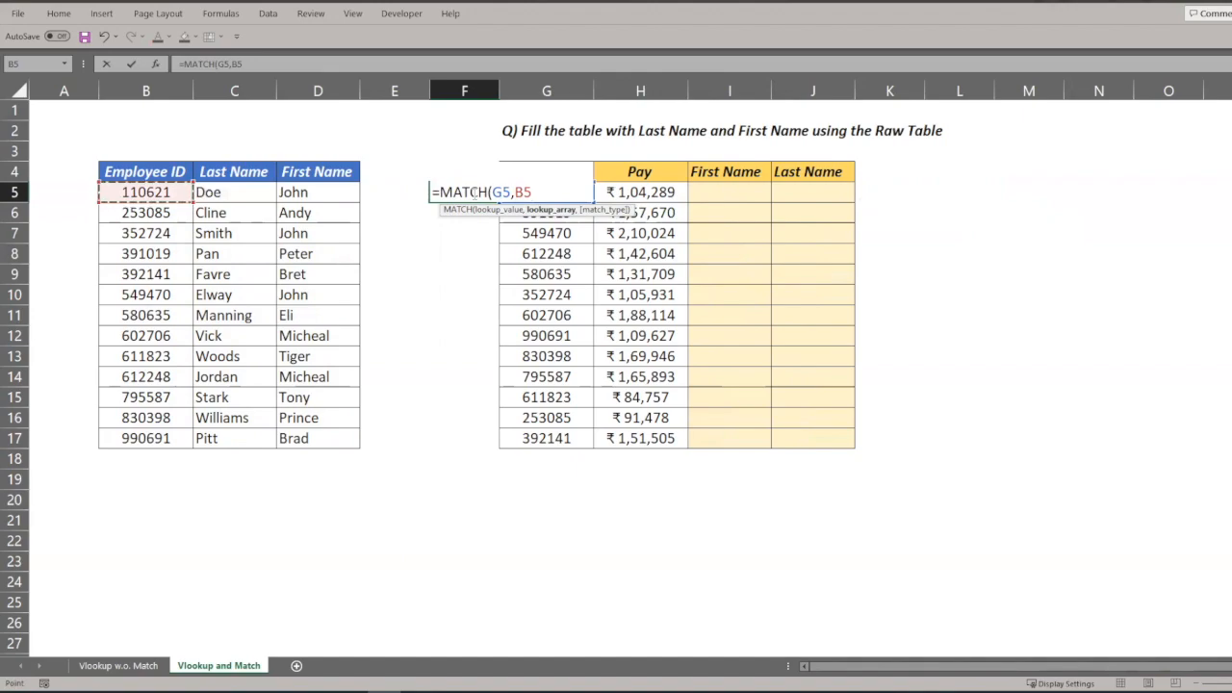
{"action": "key", "text": "ctrl+shift+Down"}
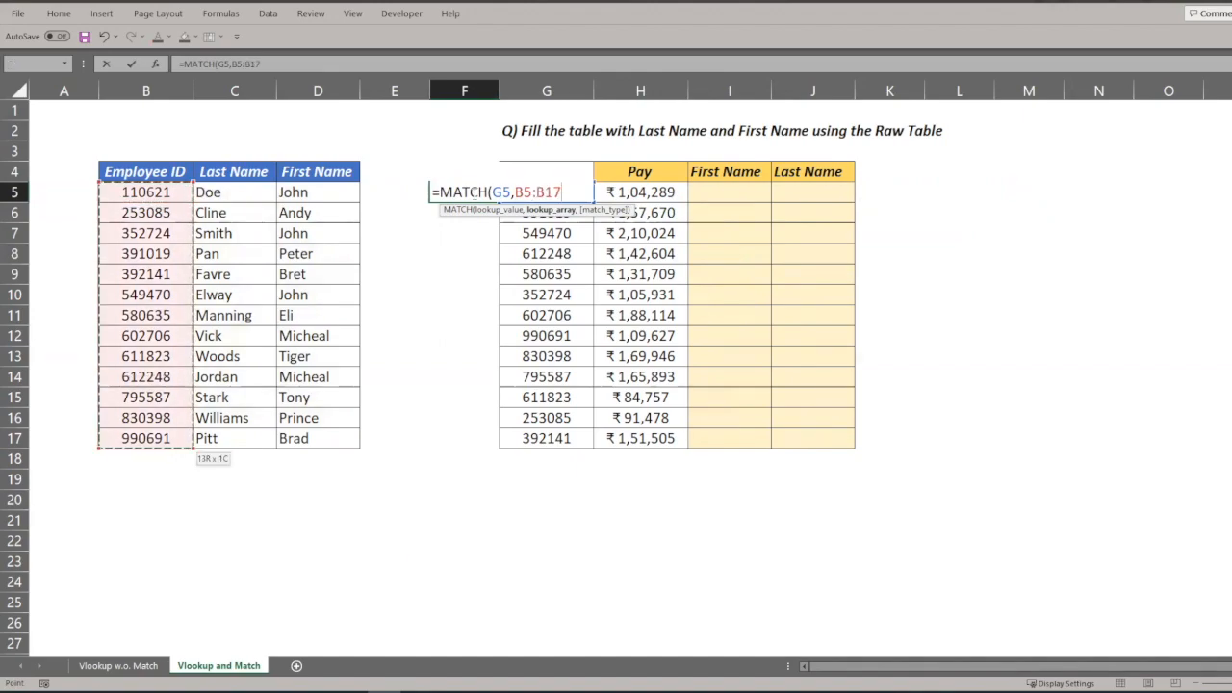
{"action": "key", "text": "F4"}
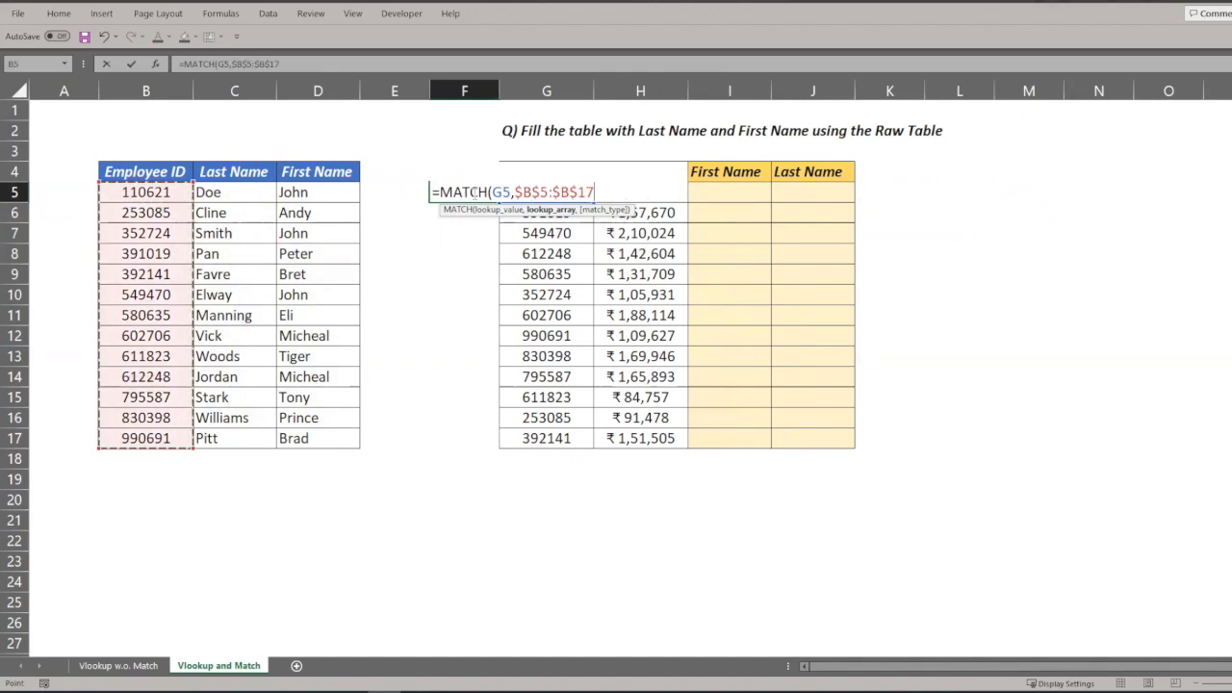
{"action": "type", "text": ",0"}
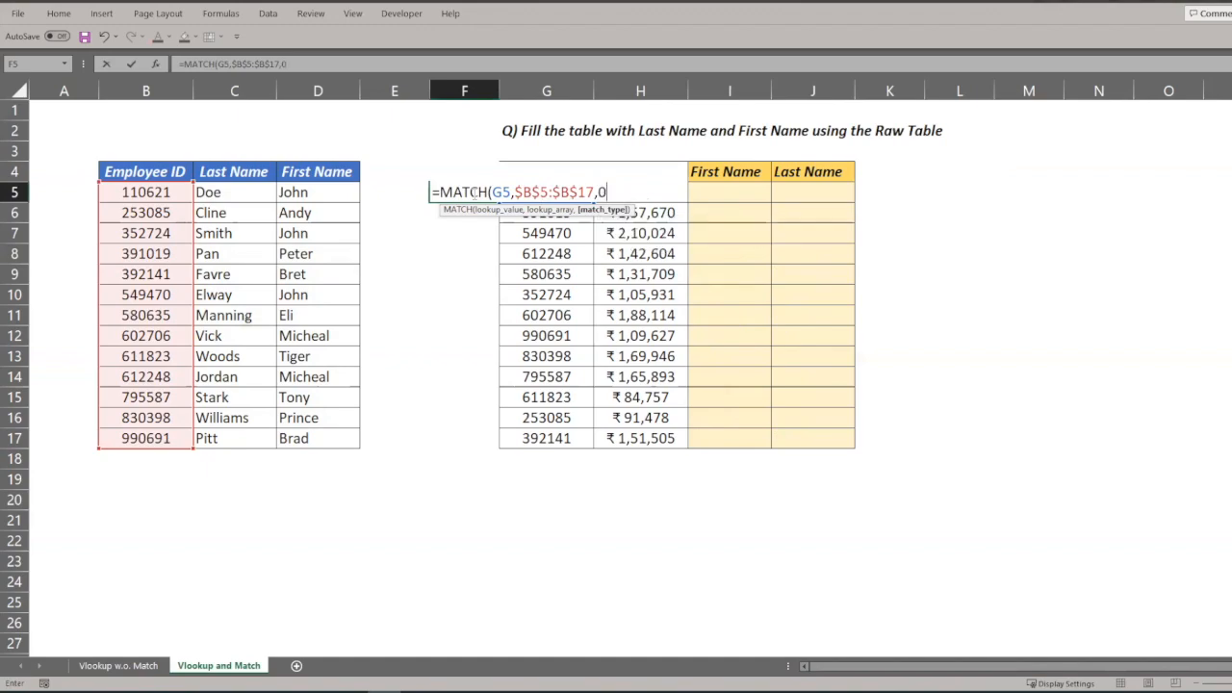
{"action": "key", "text": "Return"}
Step: Copy the F5 MATCH formula into F5:F17 beside the pay table, pasting formulas only
{"action": "key", "text": "Up"}
{"action": "key", "text": "ctrl+c"}
{"action": "key", "text": "Right"}
{"action": "key", "text": "ctrl+Down"}
{"action": "key", "text": "Left"}
{"action": "key", "text": "ctrl+shift+Up"}
{"action": "key", "text": "ctrl+alt+v"}
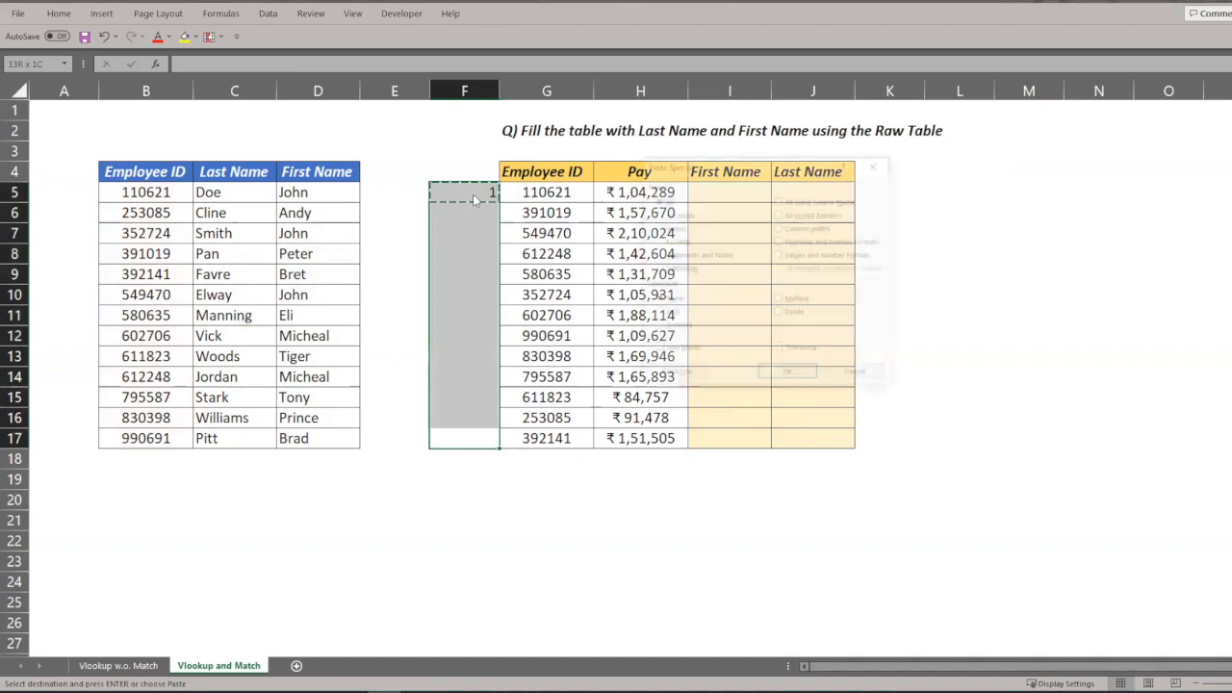
{"action": "key", "text": "Return"}
{"action": "key", "text": "Escape"}
{"action": "key", "text": "Down"}
Step: Compare the MATCH positions in F5:F17 with the Employee ID order in the raw table
{"action": "left_click", "coordinate": [472, 193]}
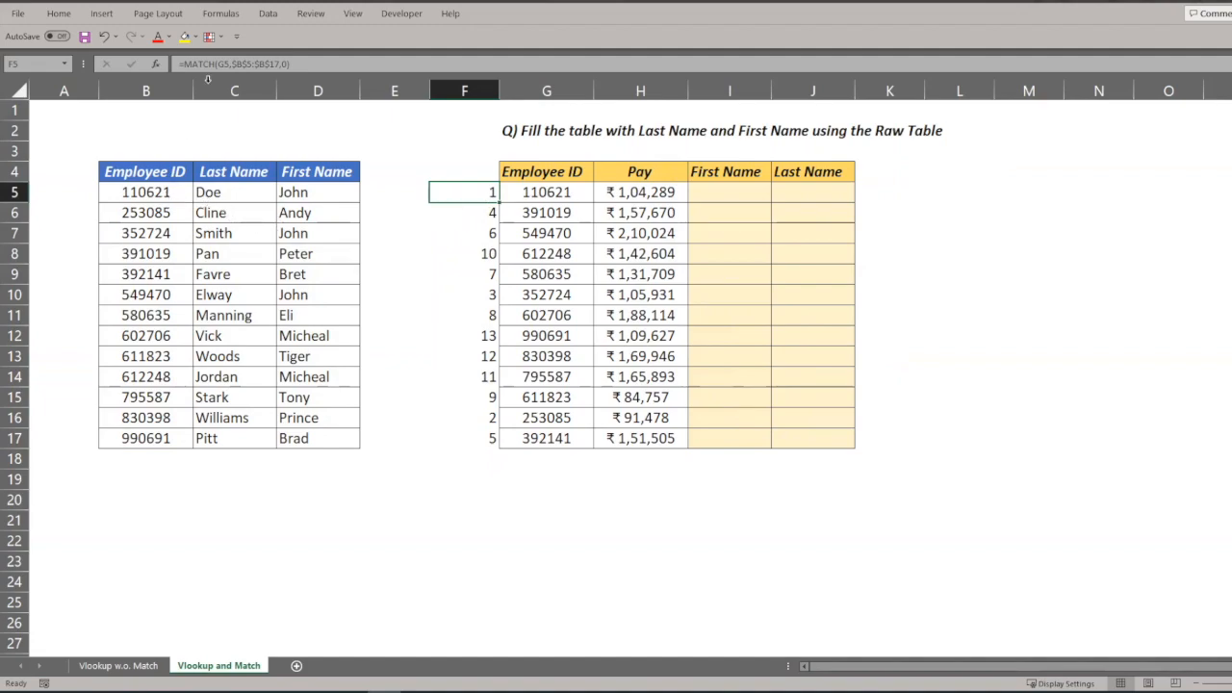
{"action": "left_click_drag", "start_coordinate": [171, 192], "coordinate": [183, 418]}
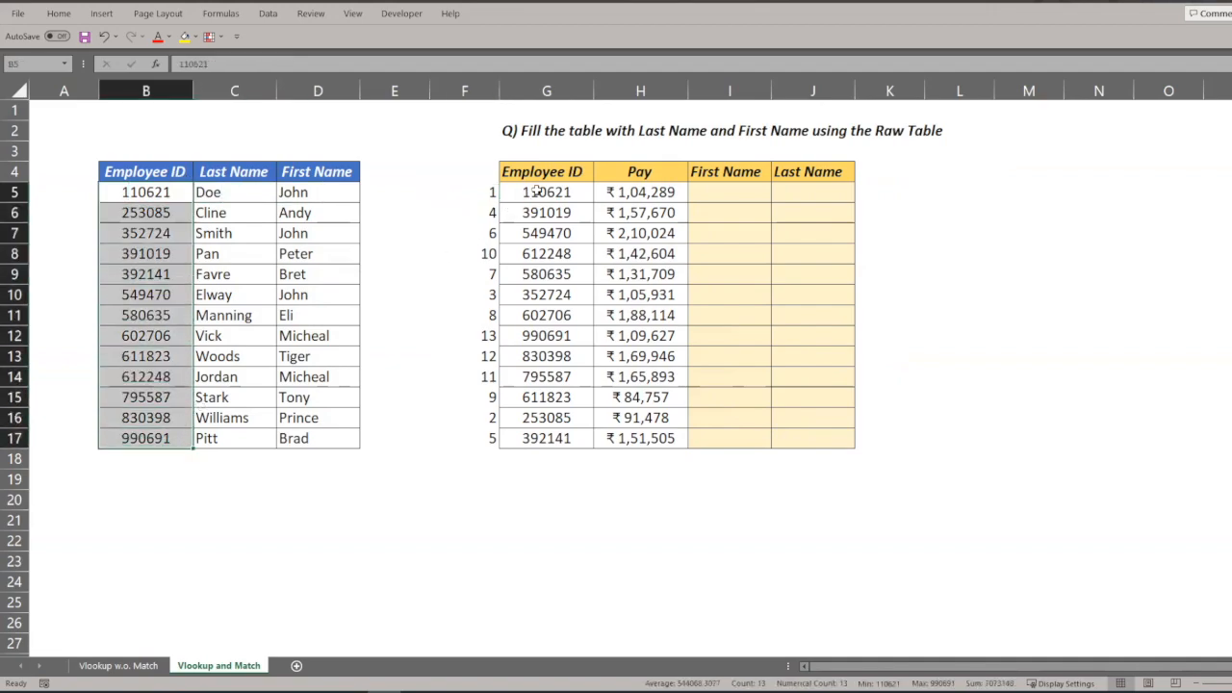
{"action": "left_click", "coordinate": [135, 195]}
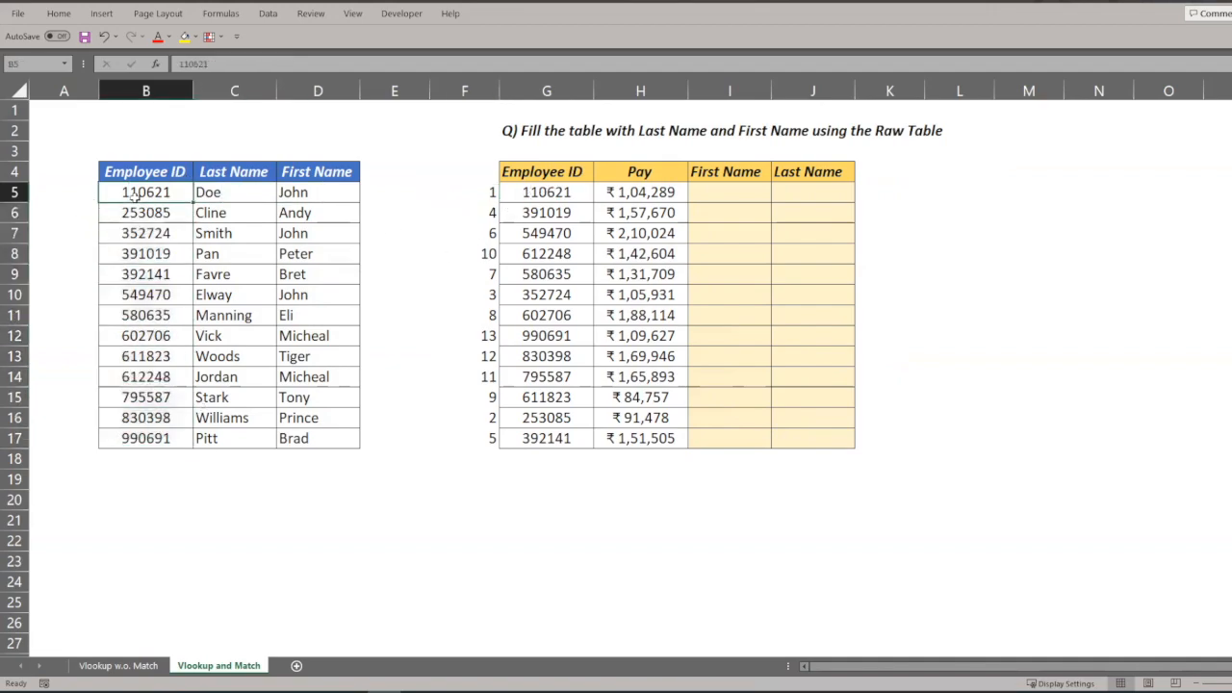
{"action": "left_click", "coordinate": [557, 217]}
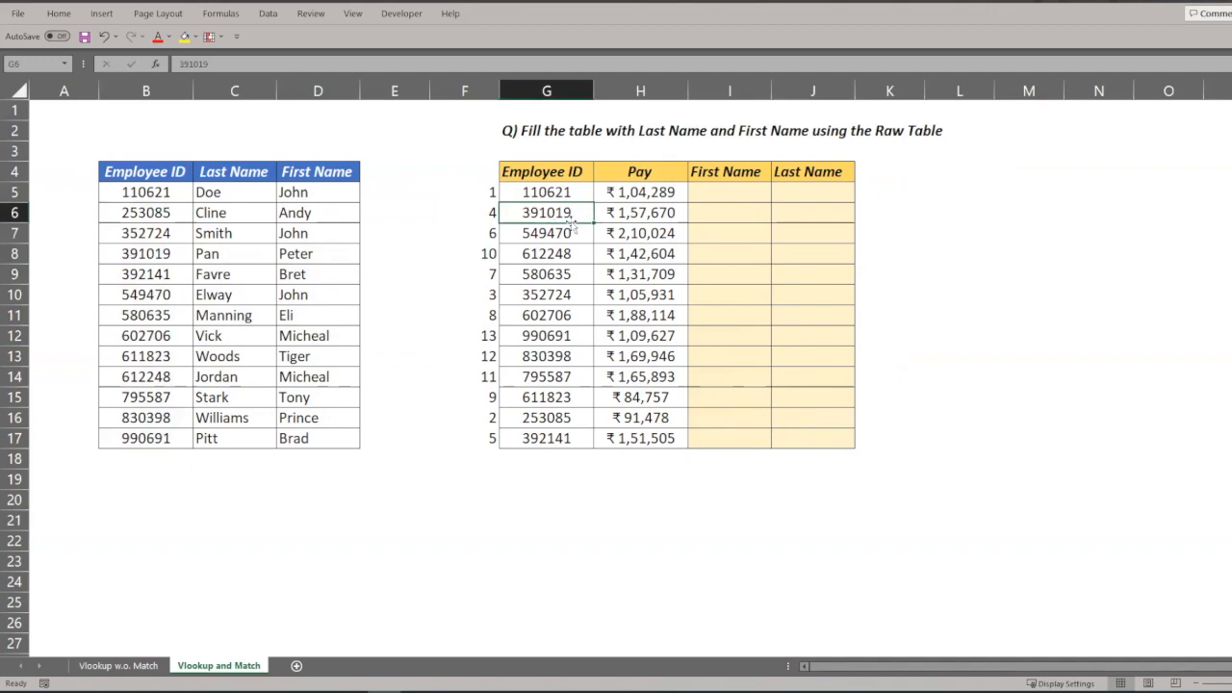
{"action": "left_click", "coordinate": [149, 206]}
{"action": "left_click", "coordinate": [152, 231]}
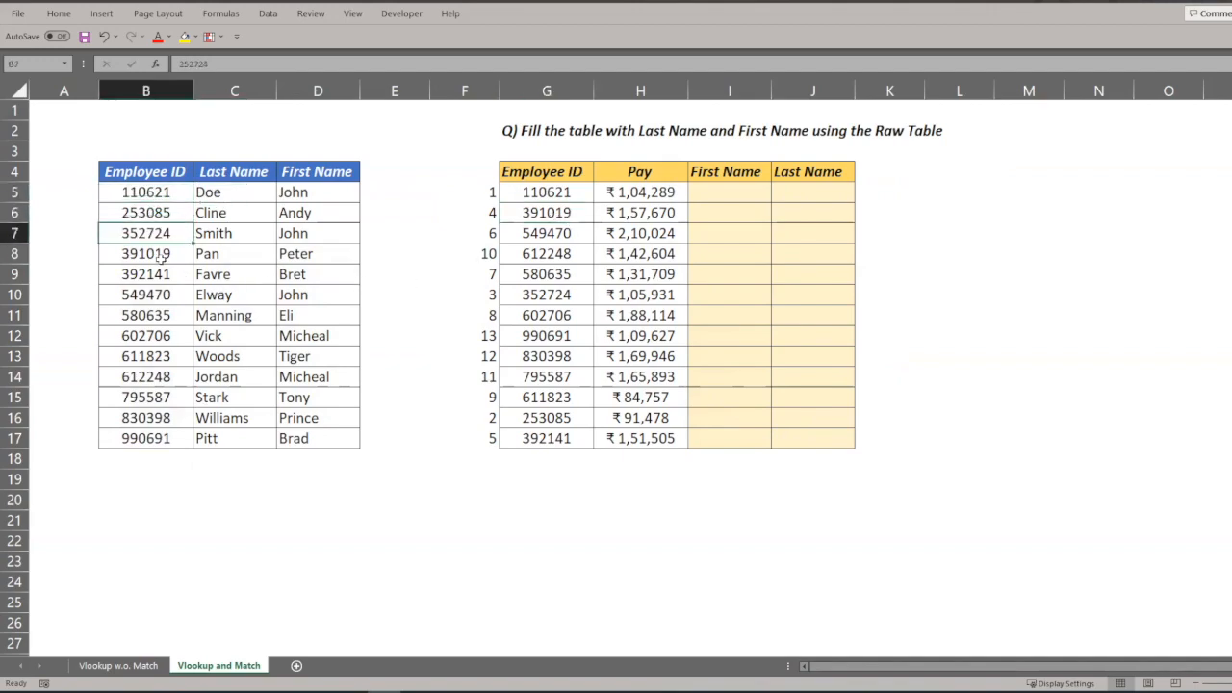
Step: Highlight the matching Employee ID in B8 with a yellow fill and undo the fill
{"action": "left_click", "coordinate": [159, 256]}
{"action": "left_click", "coordinate": [184, 36]}
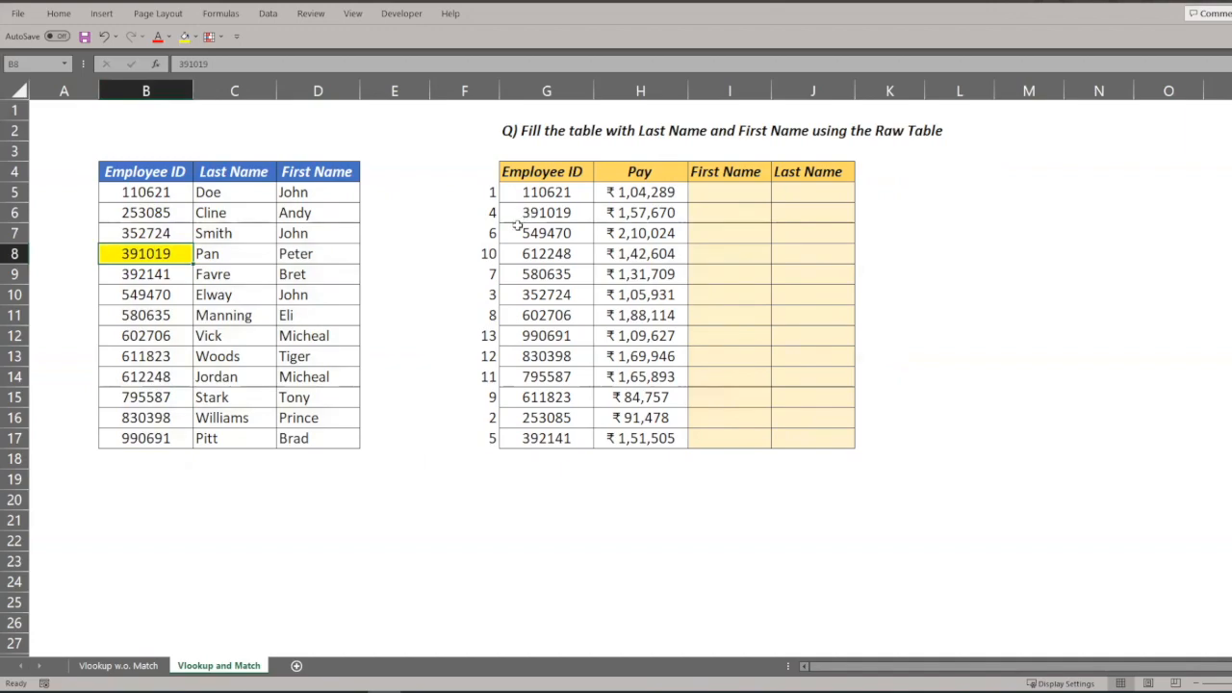
{"action": "key", "text": "ctrl+z"}
Step: Inspect the lookup array argument of the F5 MATCH formula
{"action": "left_click", "coordinate": [479, 191]}
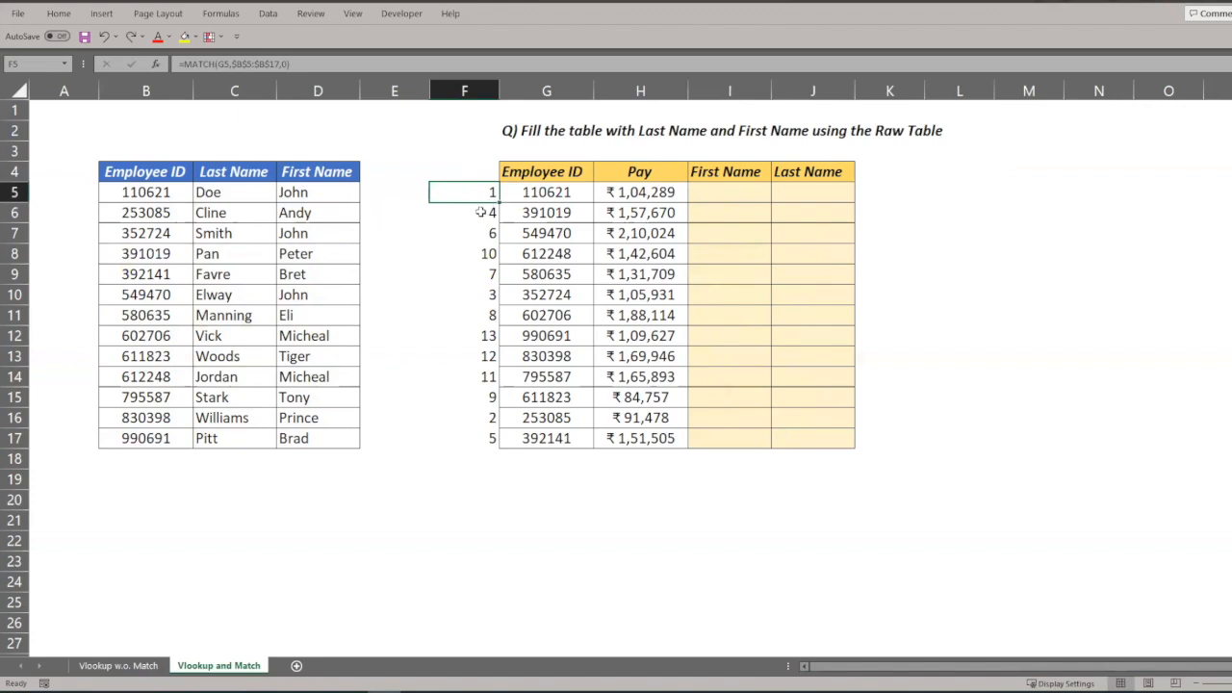
{"action": "left_click_drag", "start_coordinate": [232, 64], "coordinate": [278, 64]}
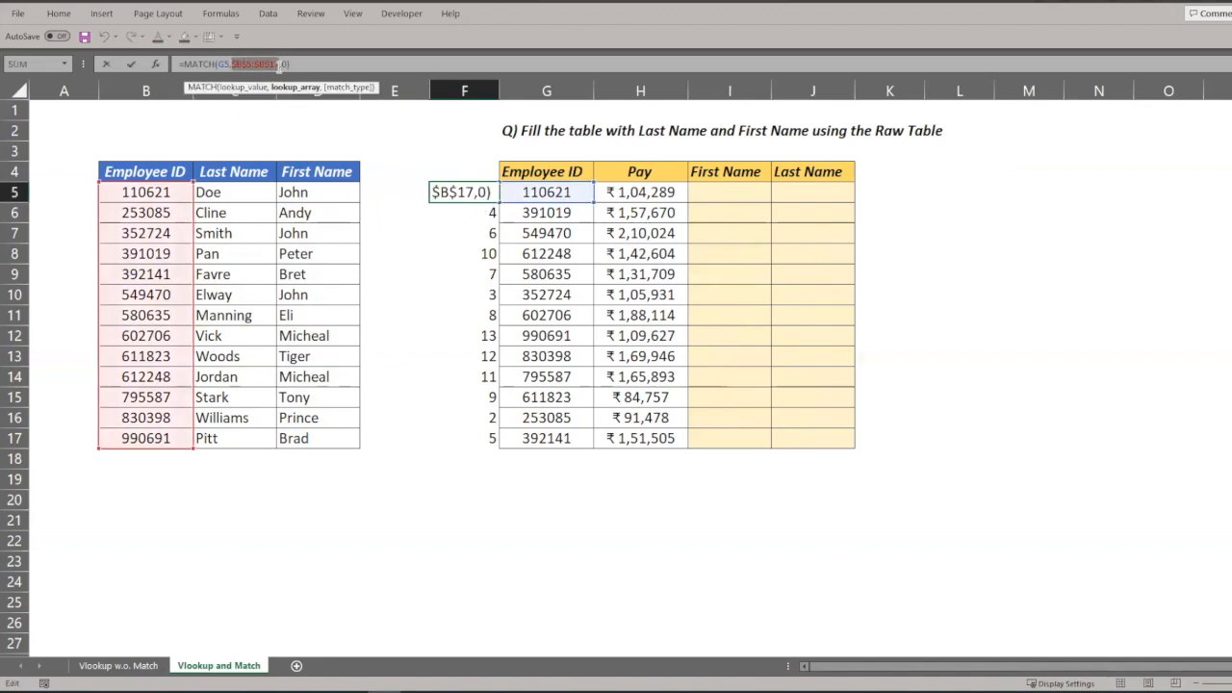
{"action": "key", "text": "Escape"}
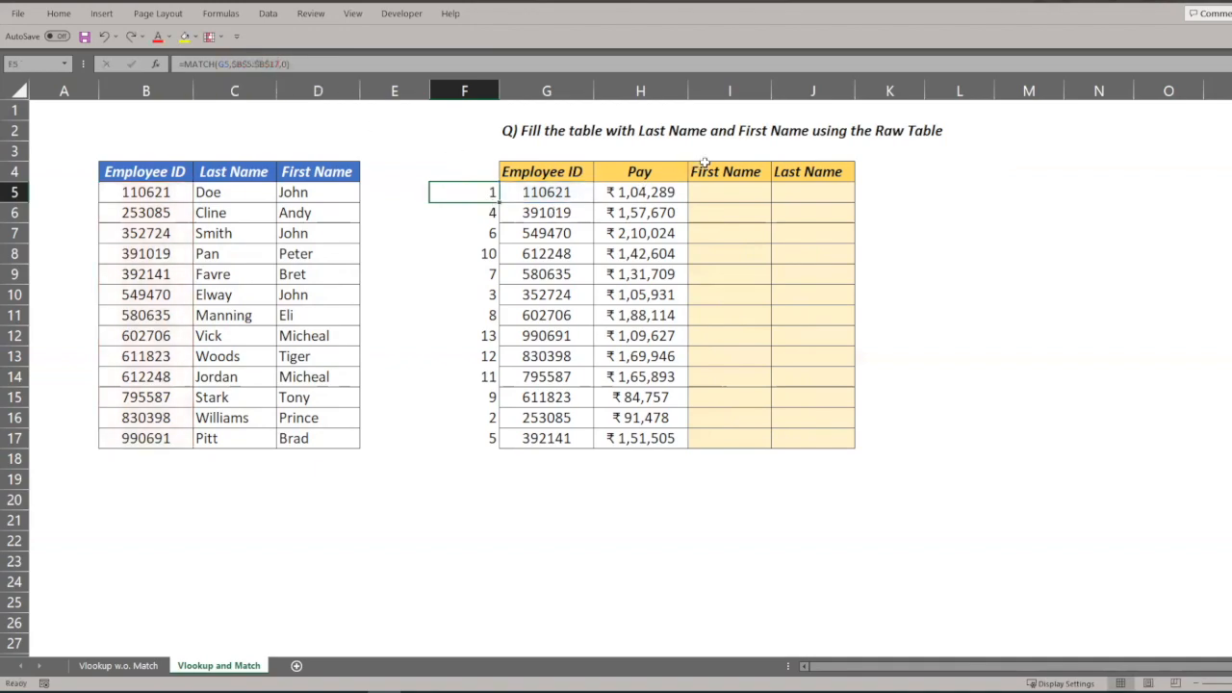
Step: Start a MATCH formula in I3 above the pay table, using the First Name header I4 as the lookup value
{"action": "left_click", "coordinate": [708, 158]}
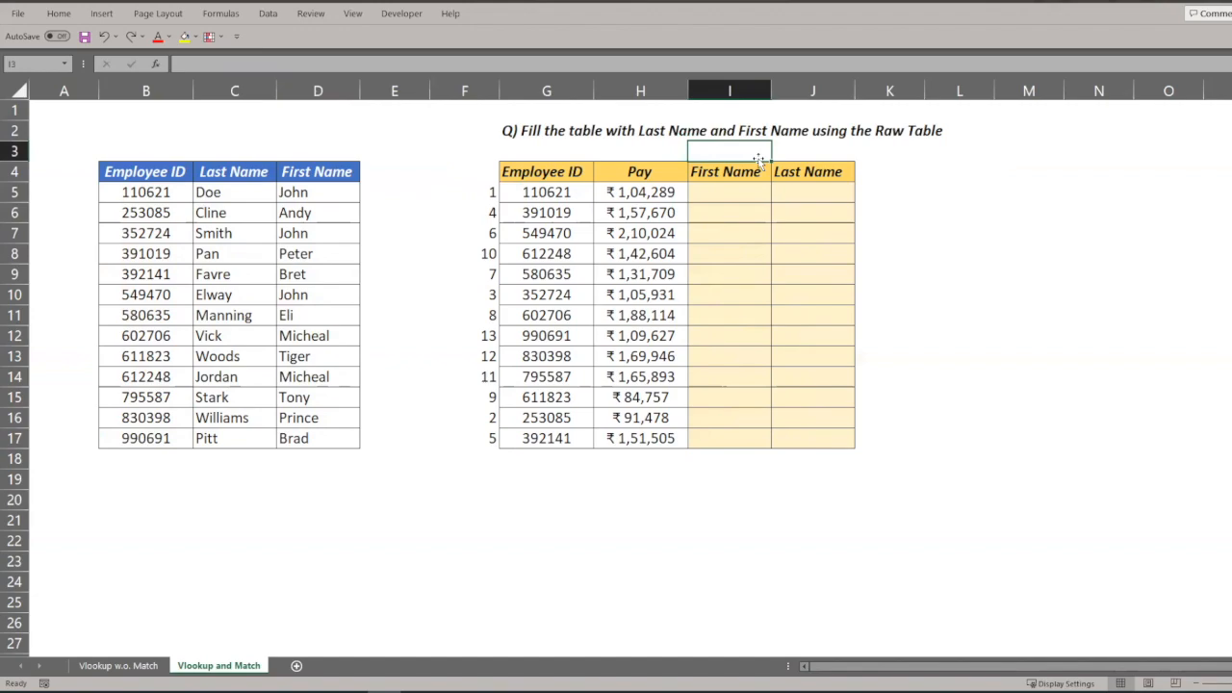
{"action": "type", "text": "=match"}
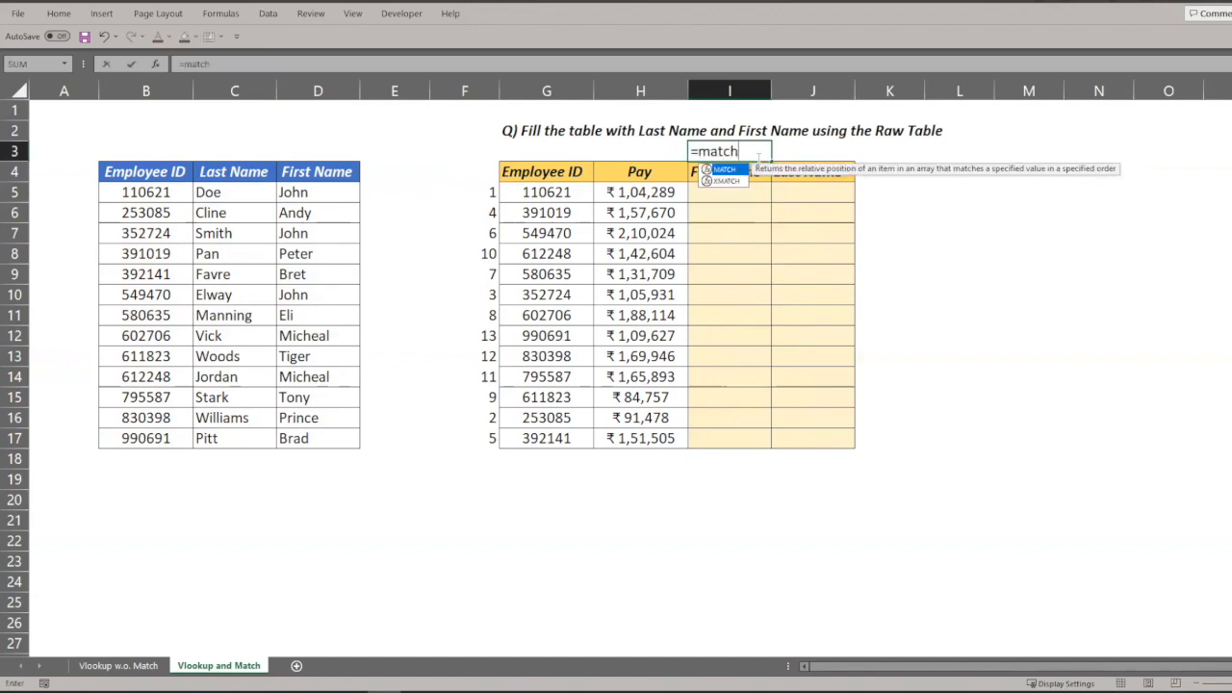
{"action": "key", "text": "Tab"}
{"action": "left_click", "coordinate": [759, 172]}
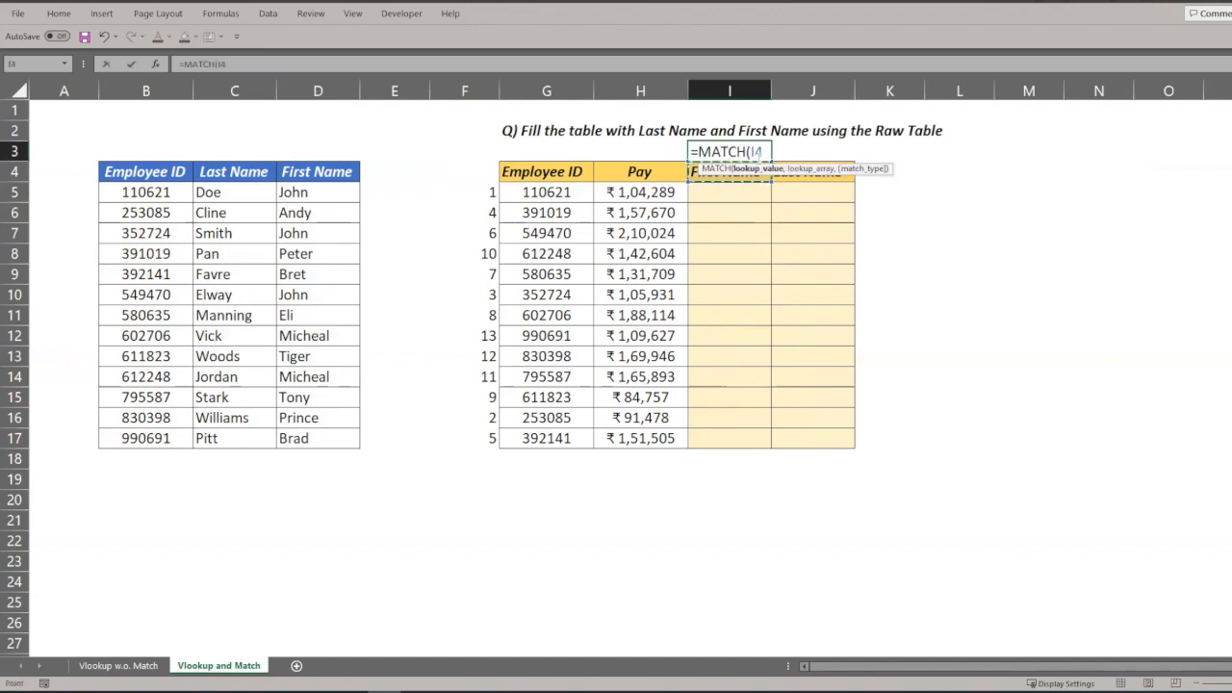
Step: Complete the I3 MATCH with the raw table headers $B$4:$D$4 as absolute lookup array and match type 0
{"action": "type", "text": ","}
{"action": "key", "text": "Left"}
{"action": "key", "text": "Left"}
{"action": "key", "text": "Left"}
{"action": "key", "text": "Left"}
{"action": "key", "text": "Left"}
{"action": "key", "text": "Left"}
{"action": "key", "text": "Left"}
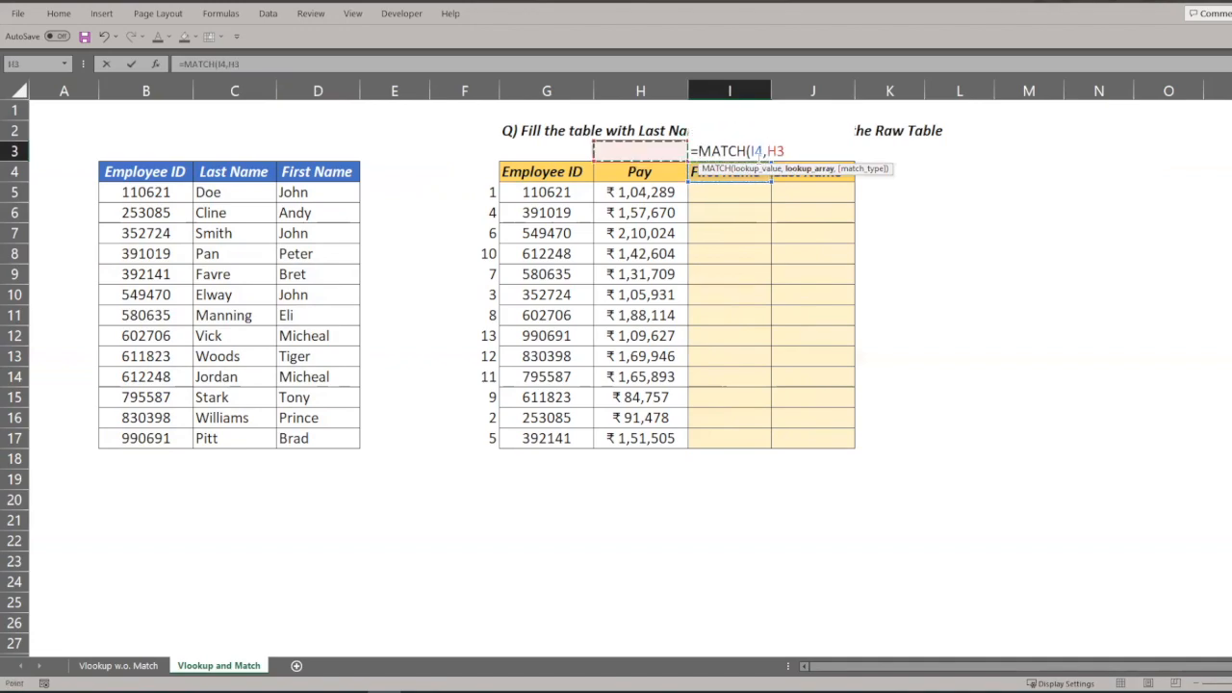
{"action": "key", "text": "Down"}
{"action": "key", "text": "shift+Right"}
{"action": "key", "text": "shift+Right"}
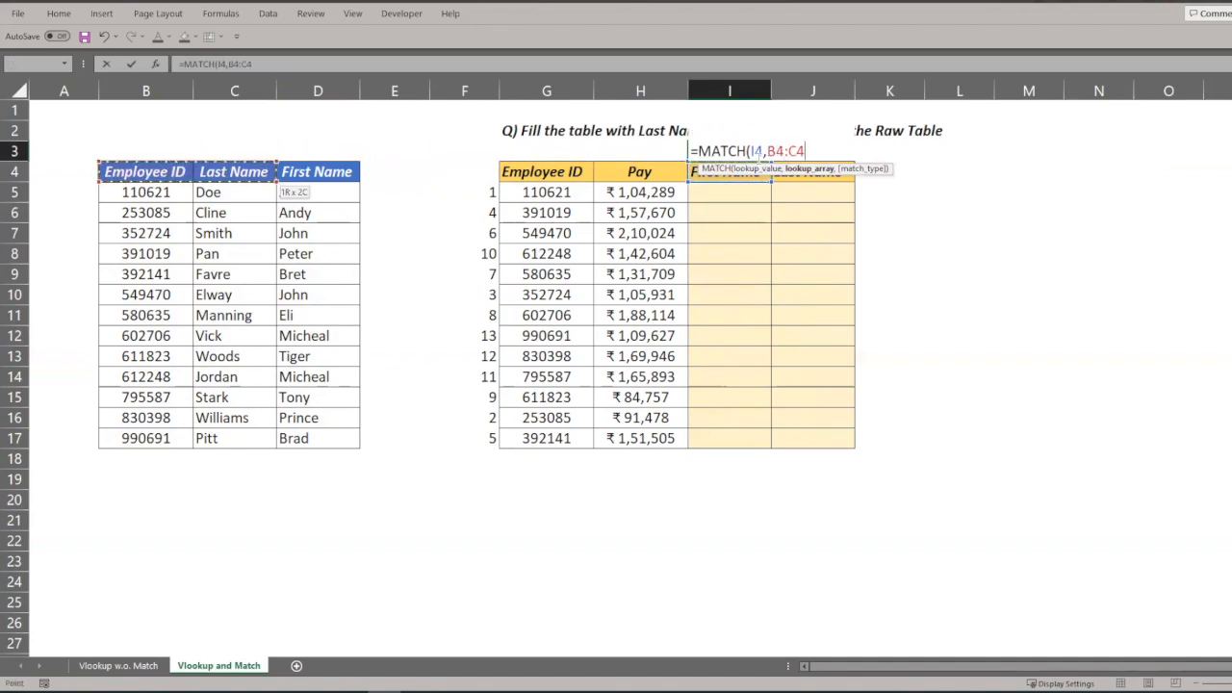
{"action": "key", "text": "F4"}
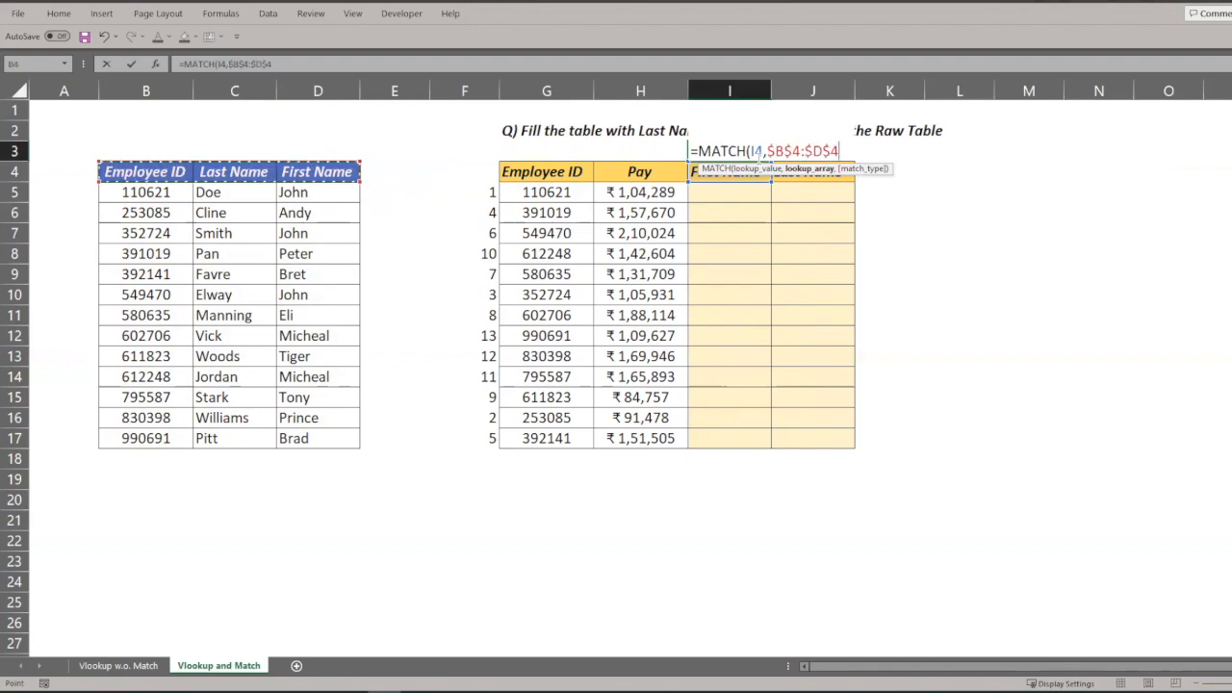
{"action": "type", "text": ","}
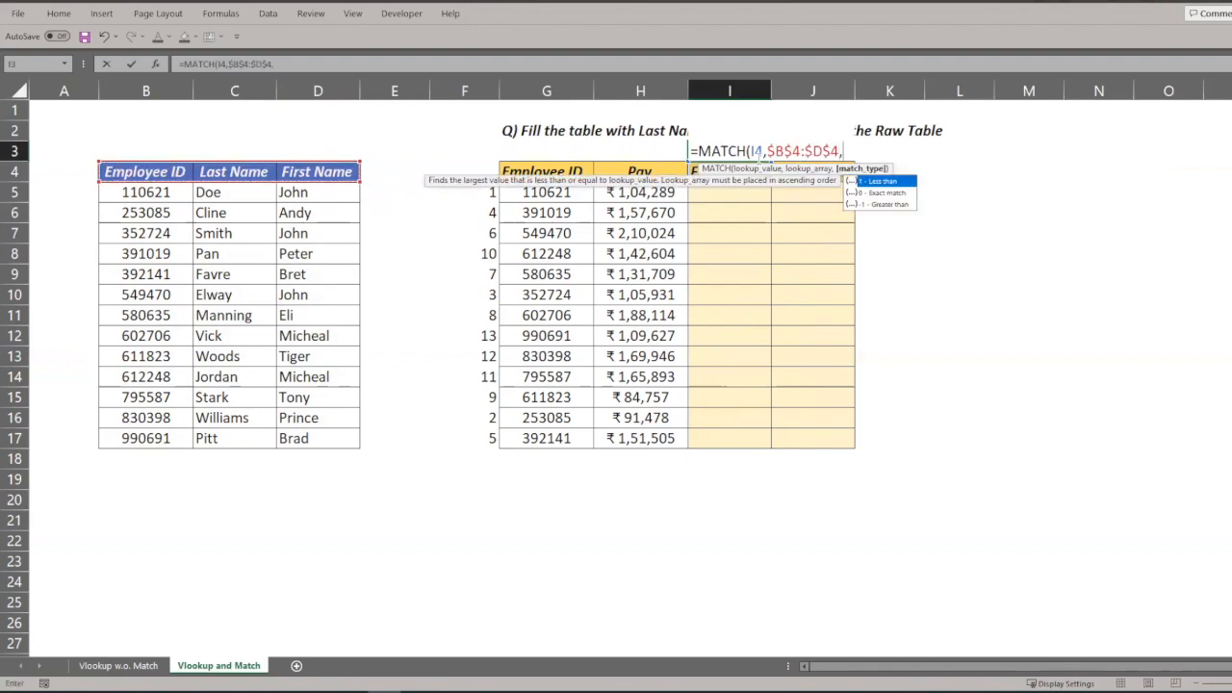
{"action": "type", "text": "0"}
{"action": "key", "text": "Return"}
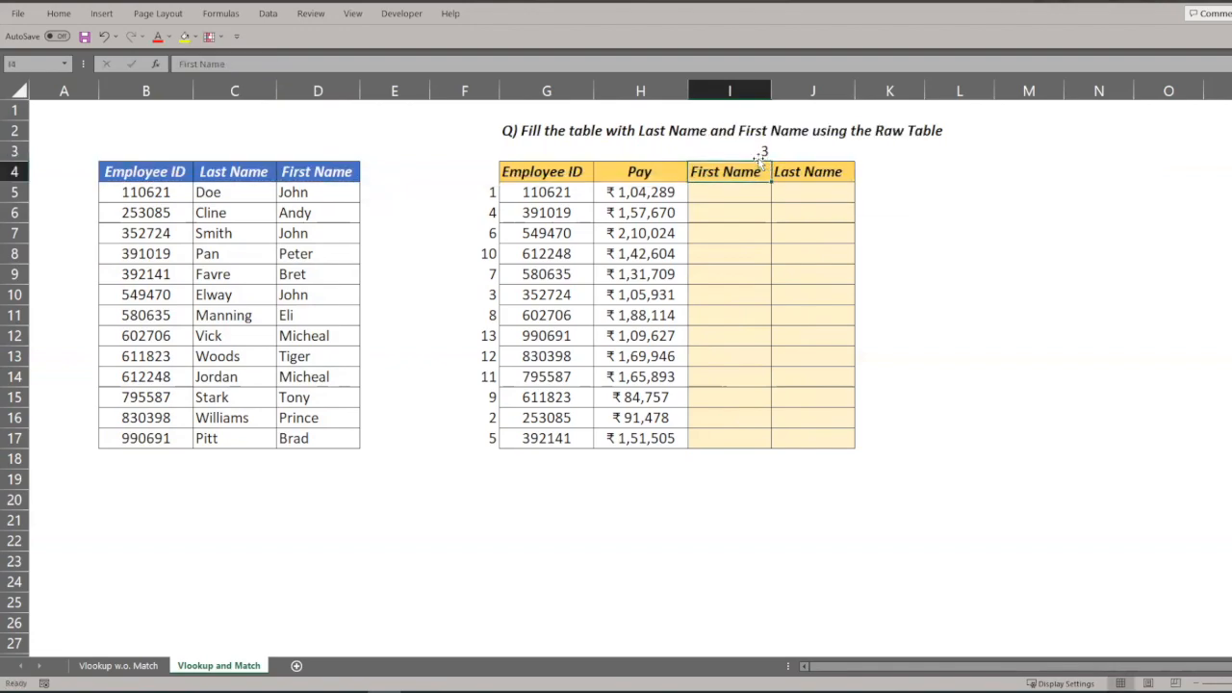
Step: Copy the I3 MATCH formula to J3 above the Last Name header
{"action": "left_click", "coordinate": [758, 156]}
{"action": "key", "text": "ctrl+c"}
{"action": "key", "text": "Right"}
{"action": "key", "text": "ctrl+v"}
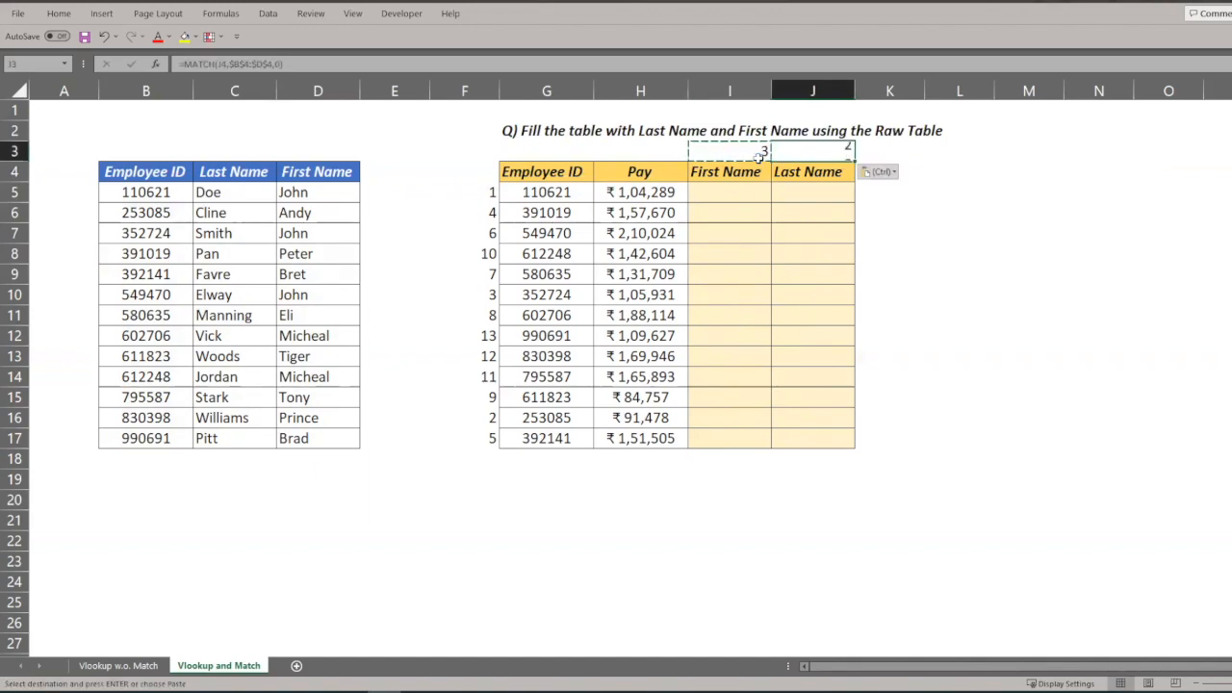
{"action": "key", "text": "Return"}
Step: Clear the MATCH formulas from F5:F17 beside the pay table
{"action": "key", "text": "Left"}
{"action": "key", "text": "Left"}
{"action": "key", "text": "Left"}
{"action": "key", "text": "Left"}
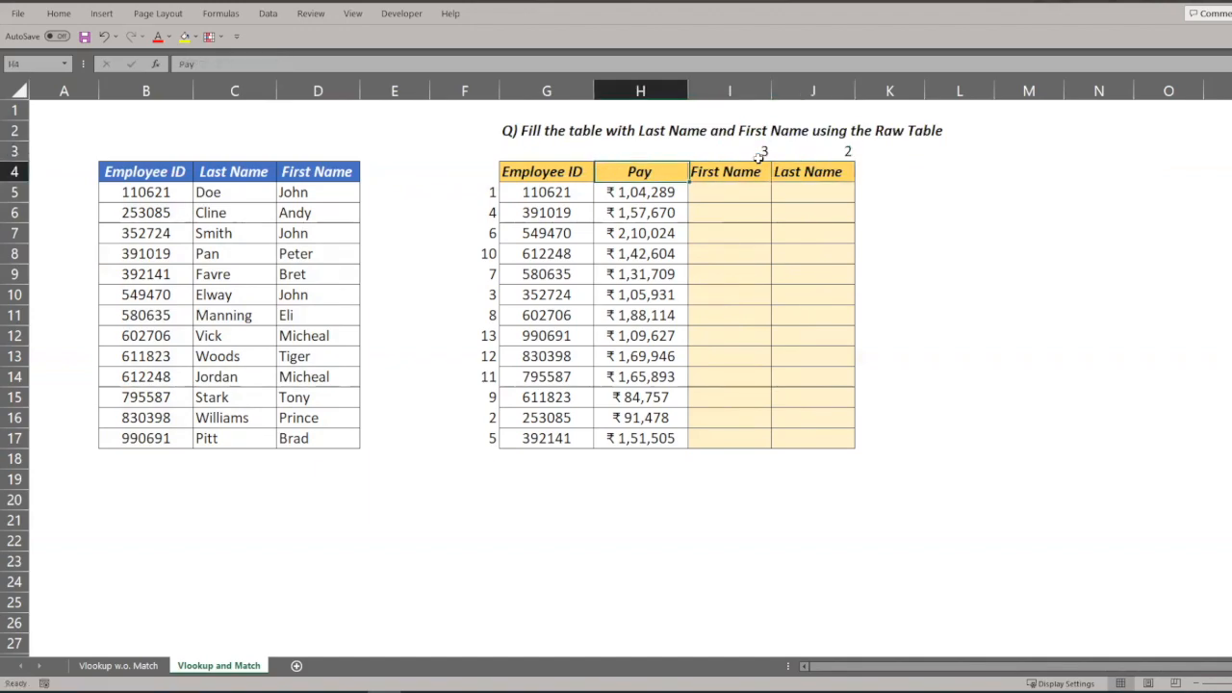
{"action": "key", "text": "Down"}
{"action": "key", "text": "ctrl+shift+Down"}
{"action": "key", "text": "Delete"}
{"action": "key", "text": "Right"}
{"action": "key", "text": "Right"}
Step: Compare the MATCH cells I3 and J3 with the column index in the I5 formula on the Vlookup w.o. Match sheet
{"action": "left_click", "coordinate": [759, 154]}
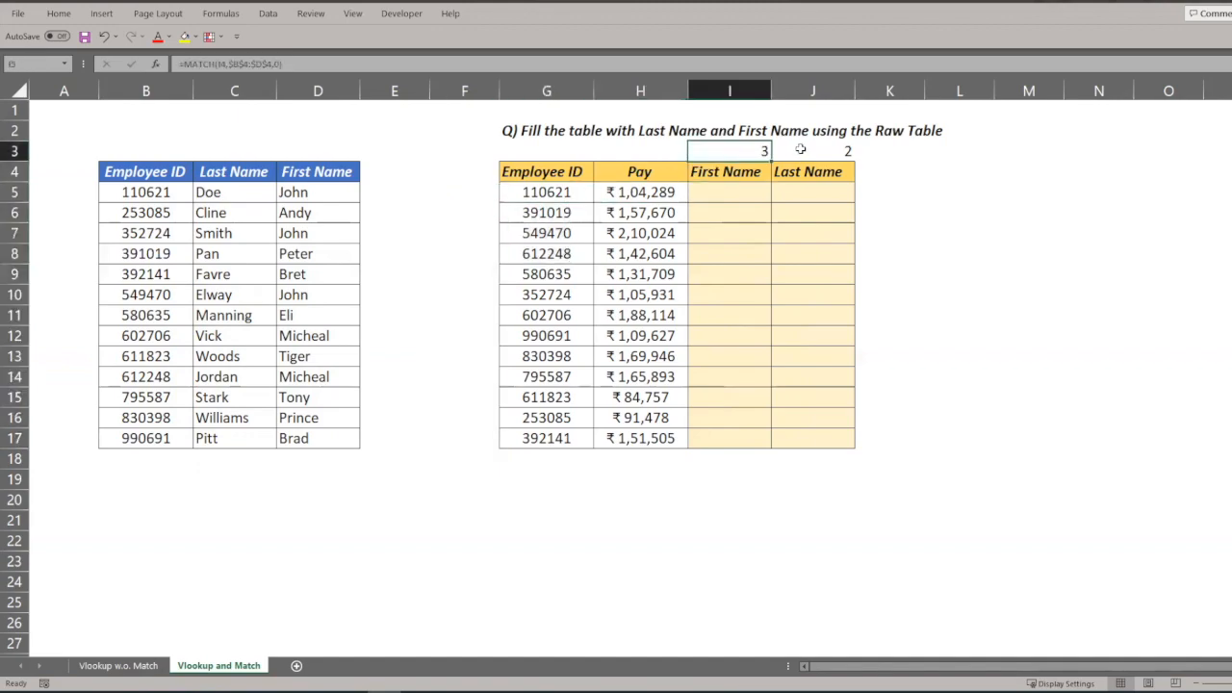
{"action": "left_click", "coordinate": [799, 154], "text": "ctrl"}
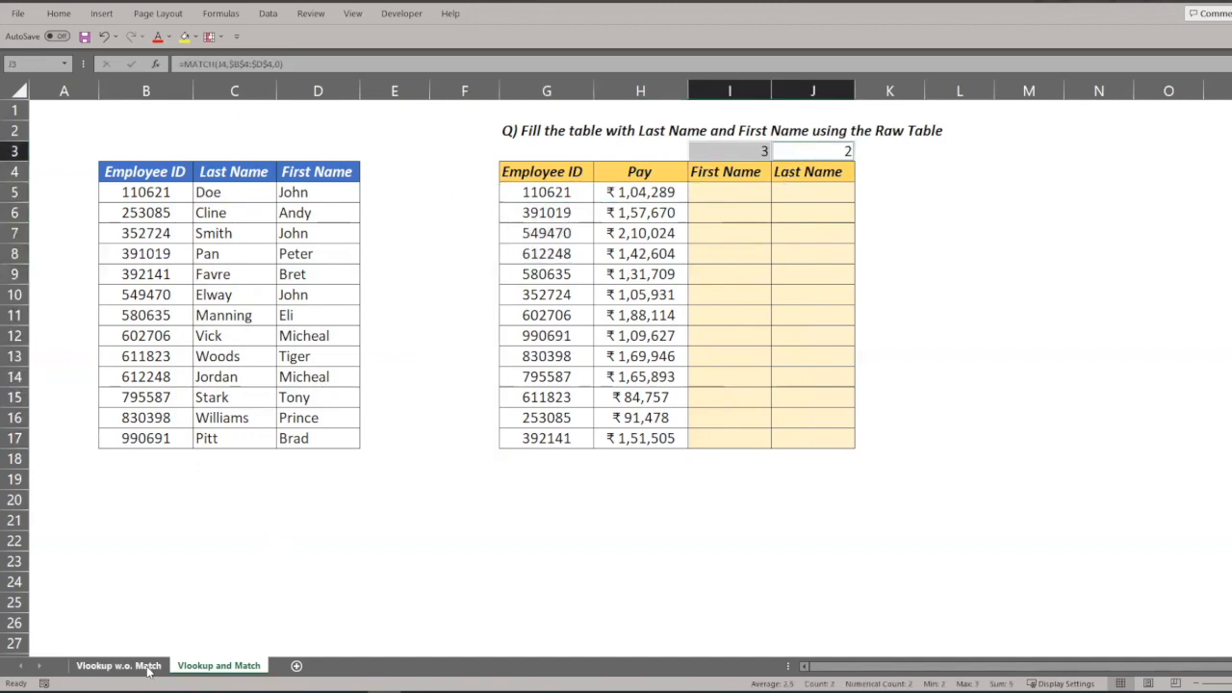
{"action": "left_click", "coordinate": [135, 665]}
{"action": "left_click", "coordinate": [781, 171]}
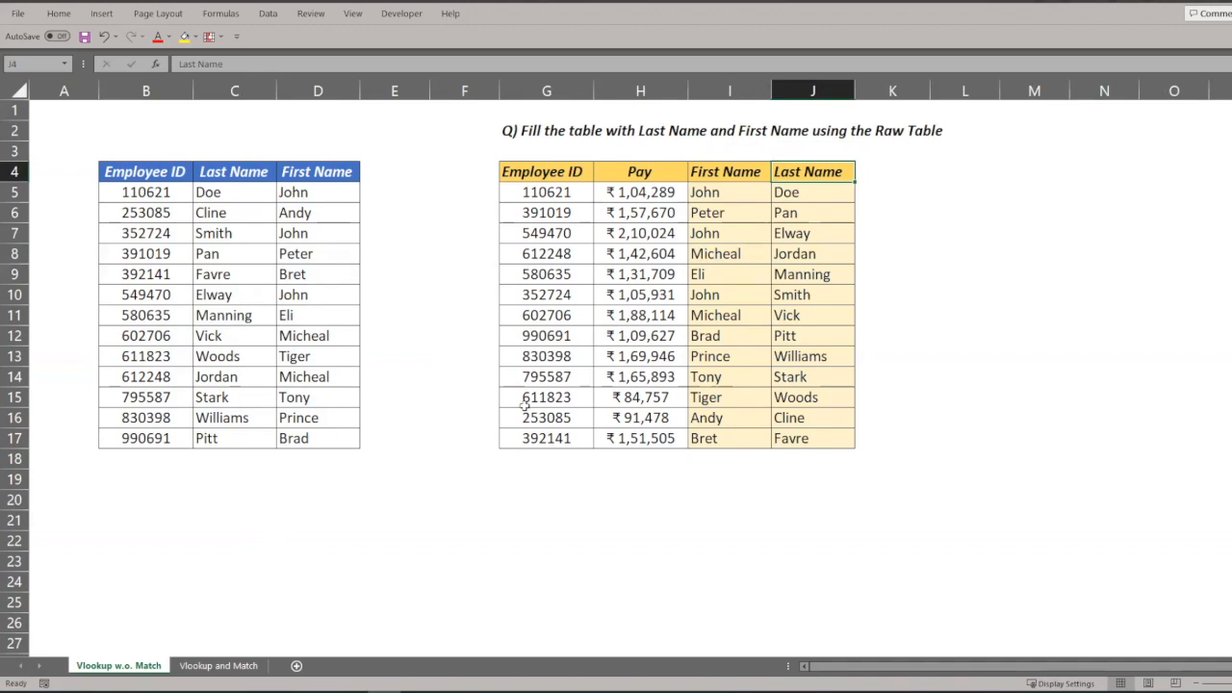
{"action": "left_click", "coordinate": [735, 193]}
{"action": "left_click", "coordinate": [304, 63]}
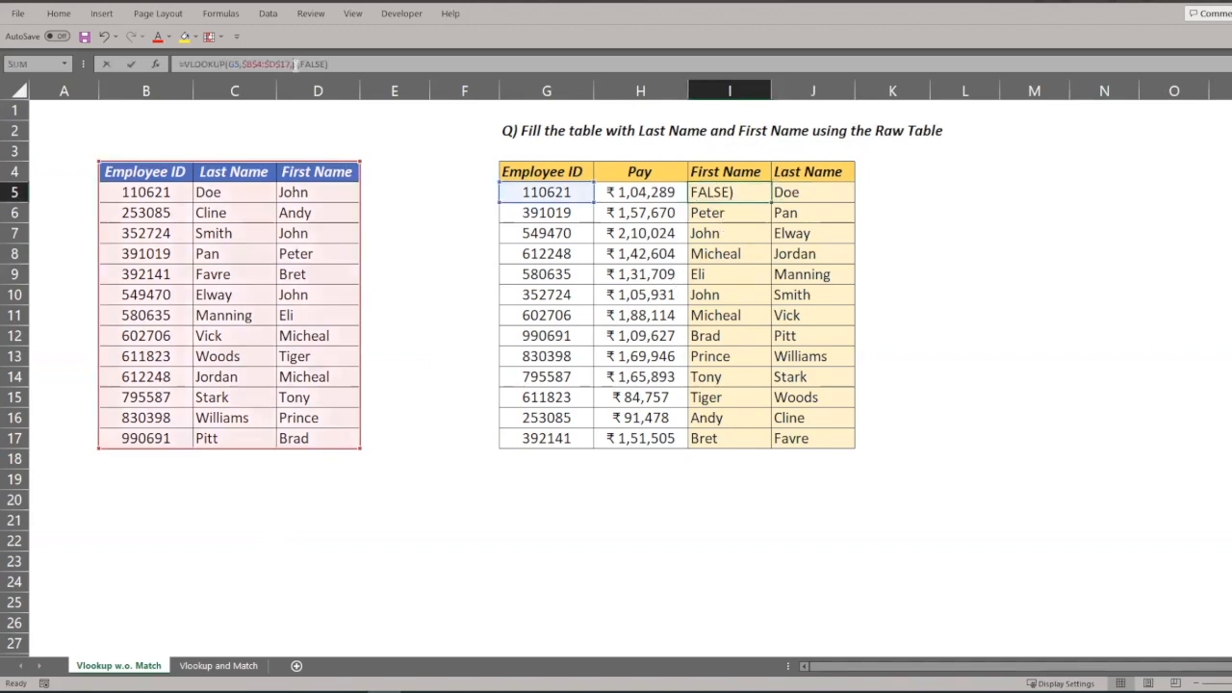
{"action": "key", "text": "Escape"}
Step: Return to the Vlookup and Match sheet and review the I3 MATCH formula against the First Name and Last Name headers
{"action": "left_click", "coordinate": [219, 666]}
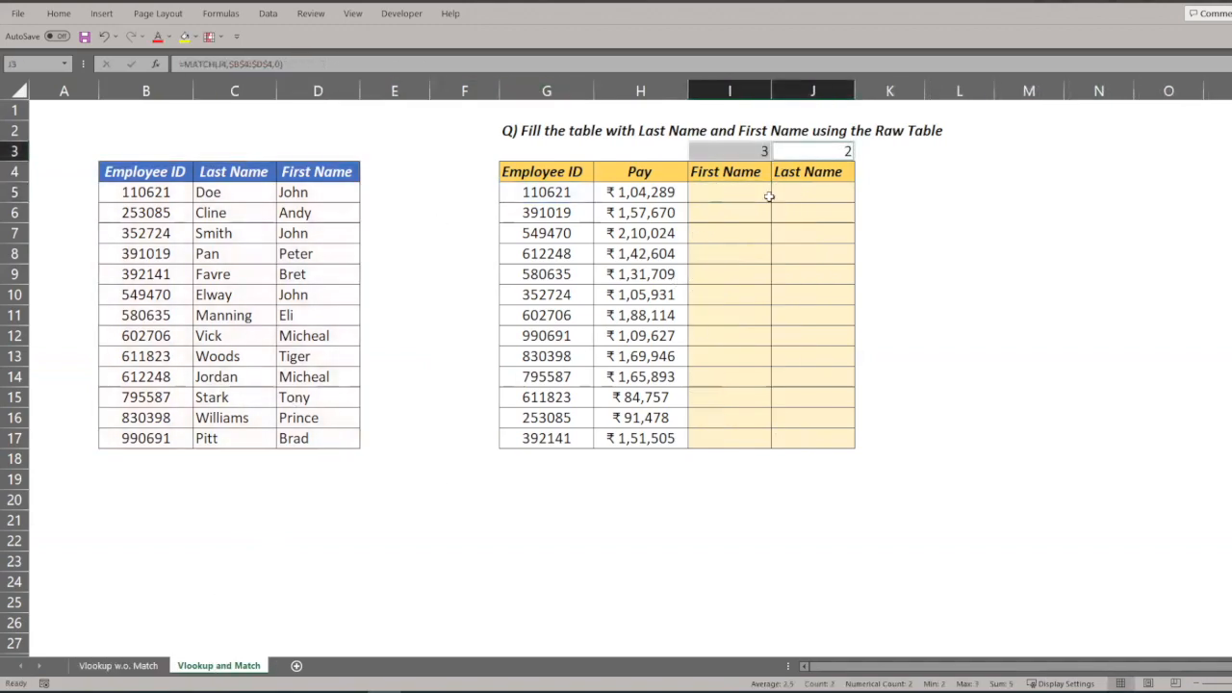
{"action": "left_click", "coordinate": [763, 152]}
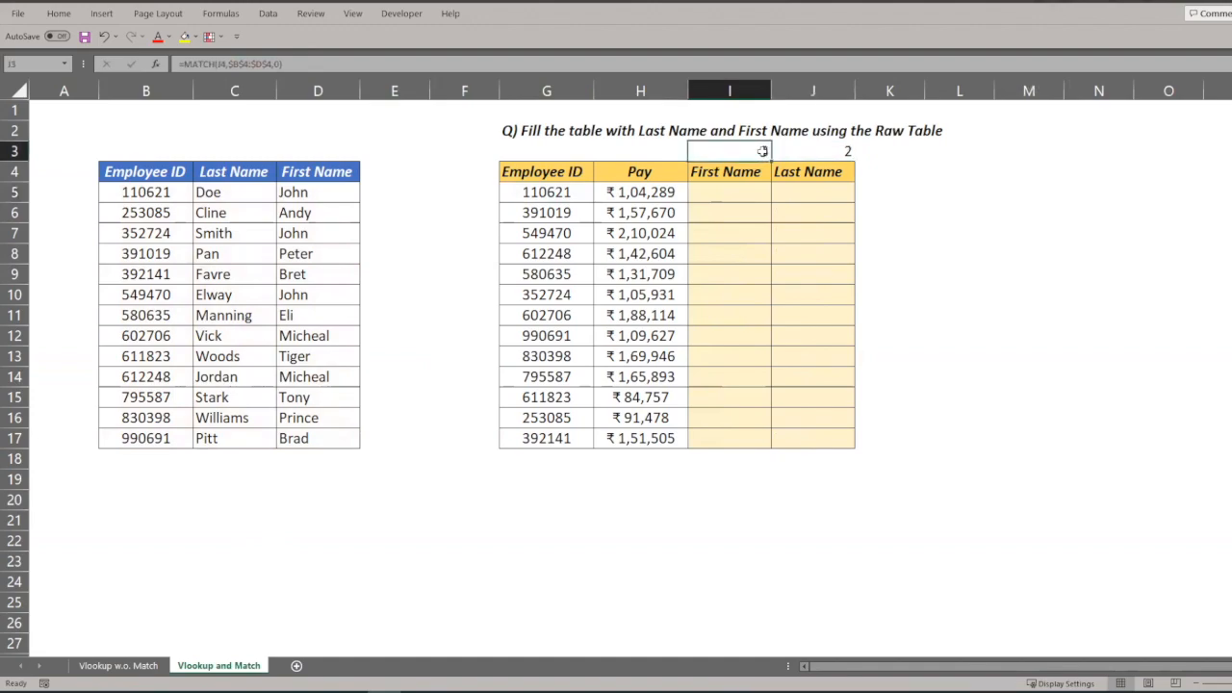
{"action": "left_click", "coordinate": [751, 173]}
{"action": "left_click", "coordinate": [822, 173], "text": "ctrl"}
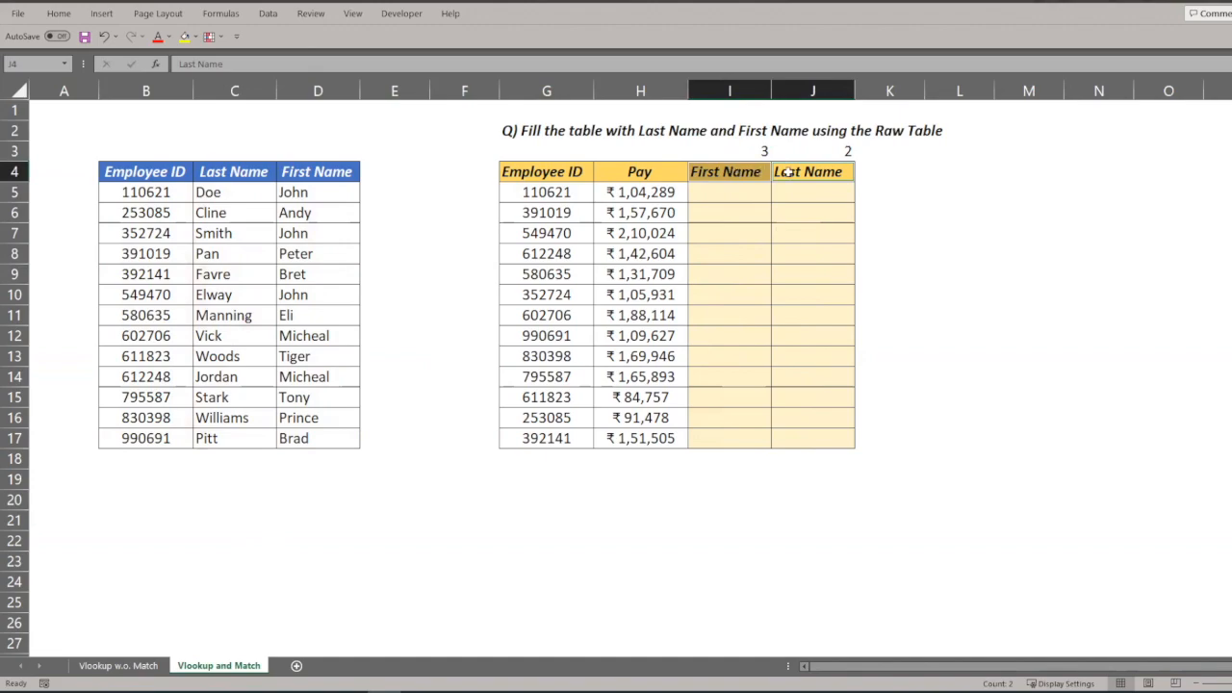
{"action": "left_click", "coordinate": [752, 145]}
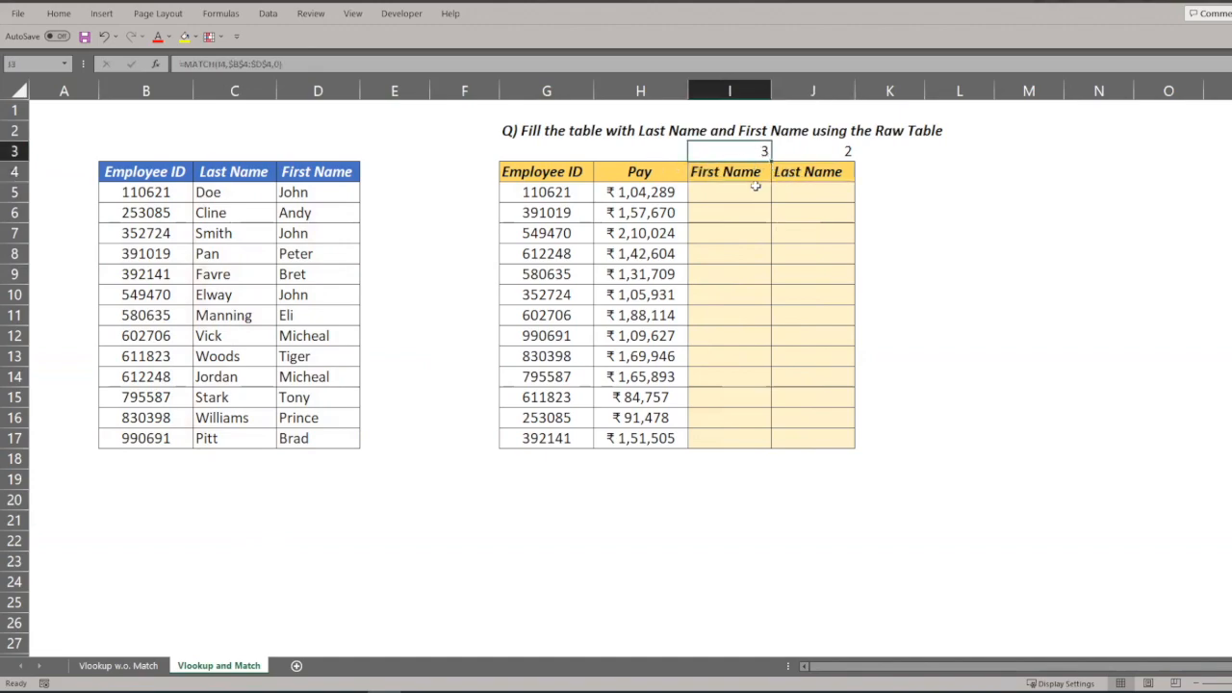
Step: Start a VLOOKUP formula in I5 with the column-locked Employee ID reference $G5 as the lookup value
{"action": "left_click", "coordinate": [753, 188]}
{"action": "type", "text": "=vloo"}
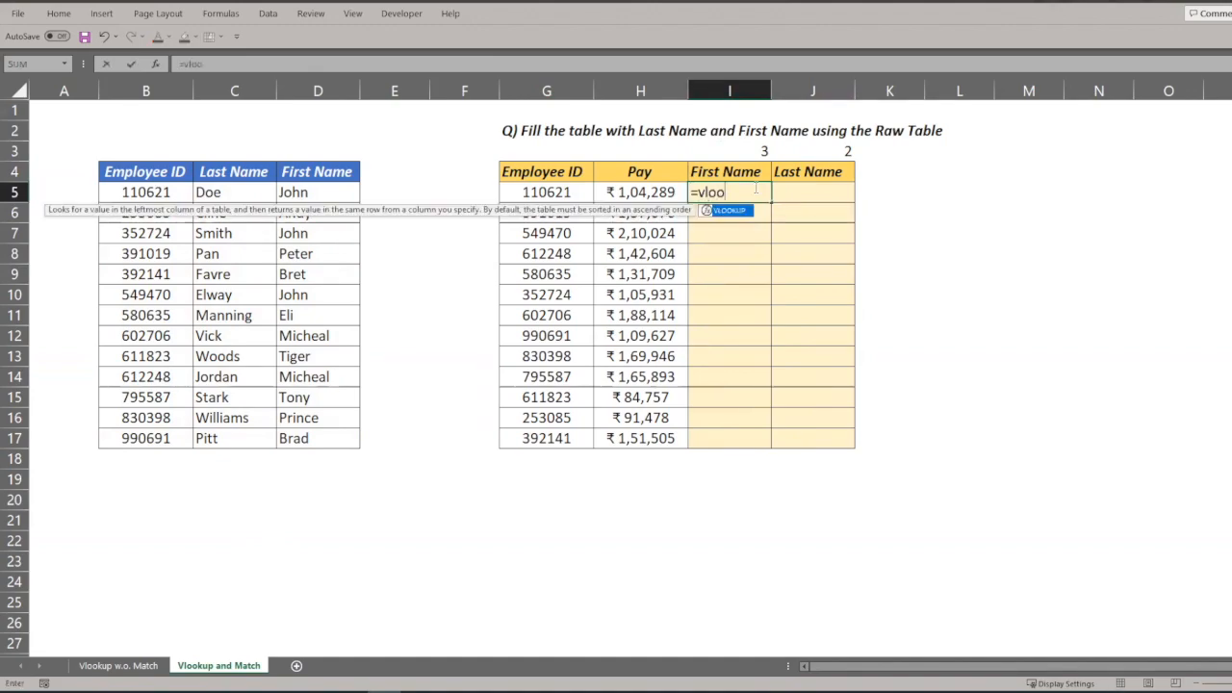
{"action": "key", "text": "Tab"}
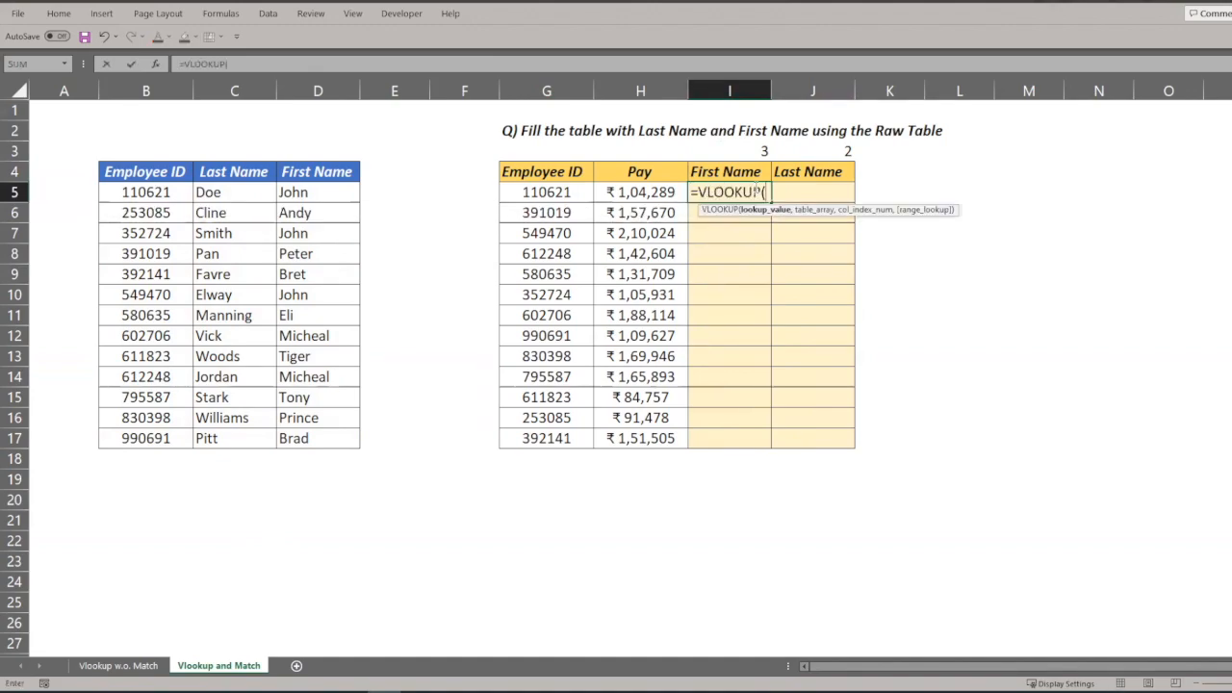
{"action": "left_click", "coordinate": [568, 191]}
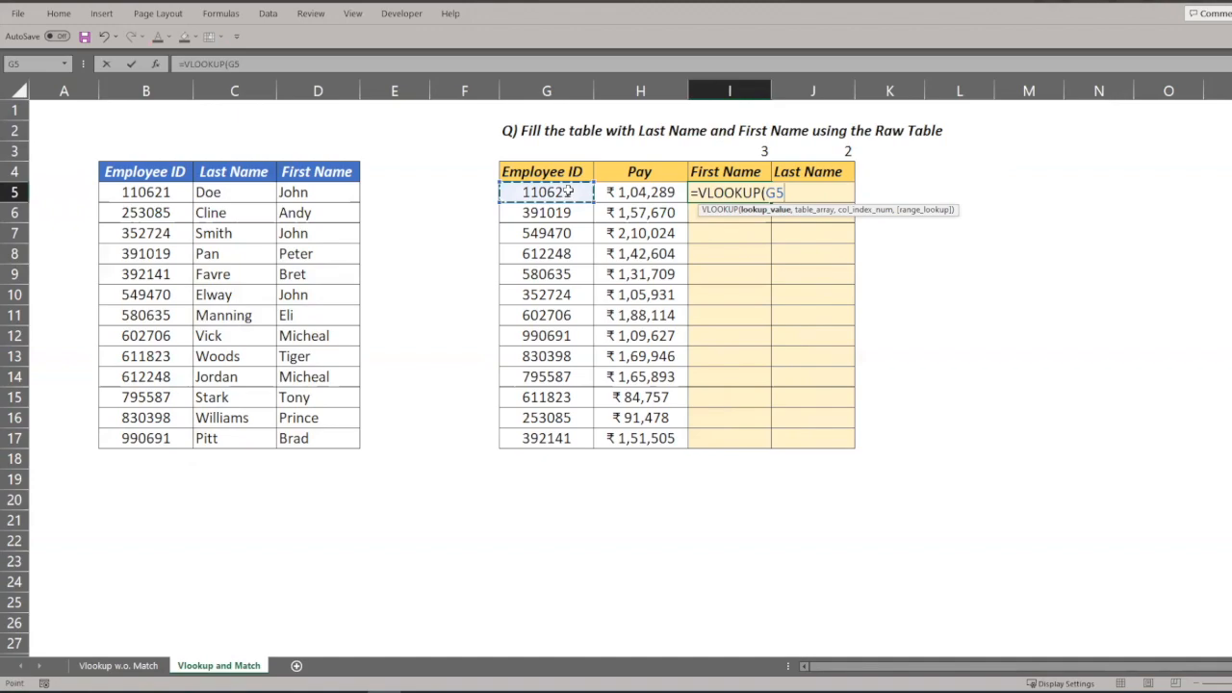
{"action": "type", "text": ","}
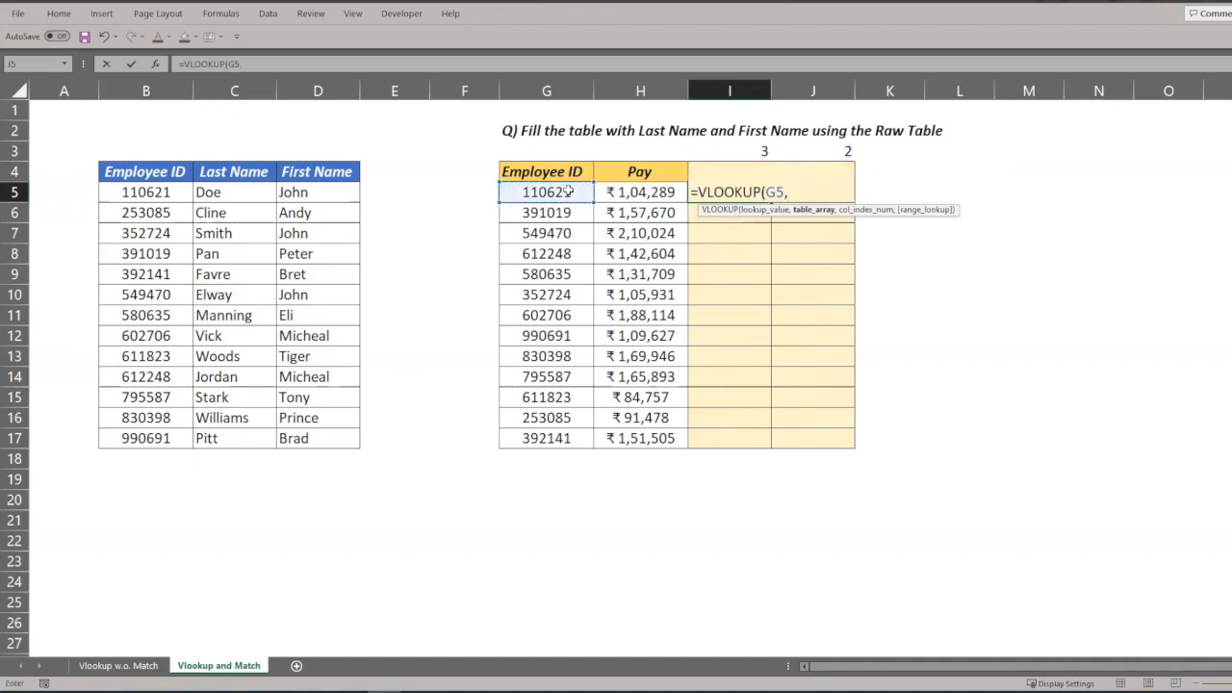
{"action": "key", "text": "BackSpace"}
{"action": "key", "text": "F4"}
{"action": "key", "text": "F4"}
{"action": "key", "text": "F4"}
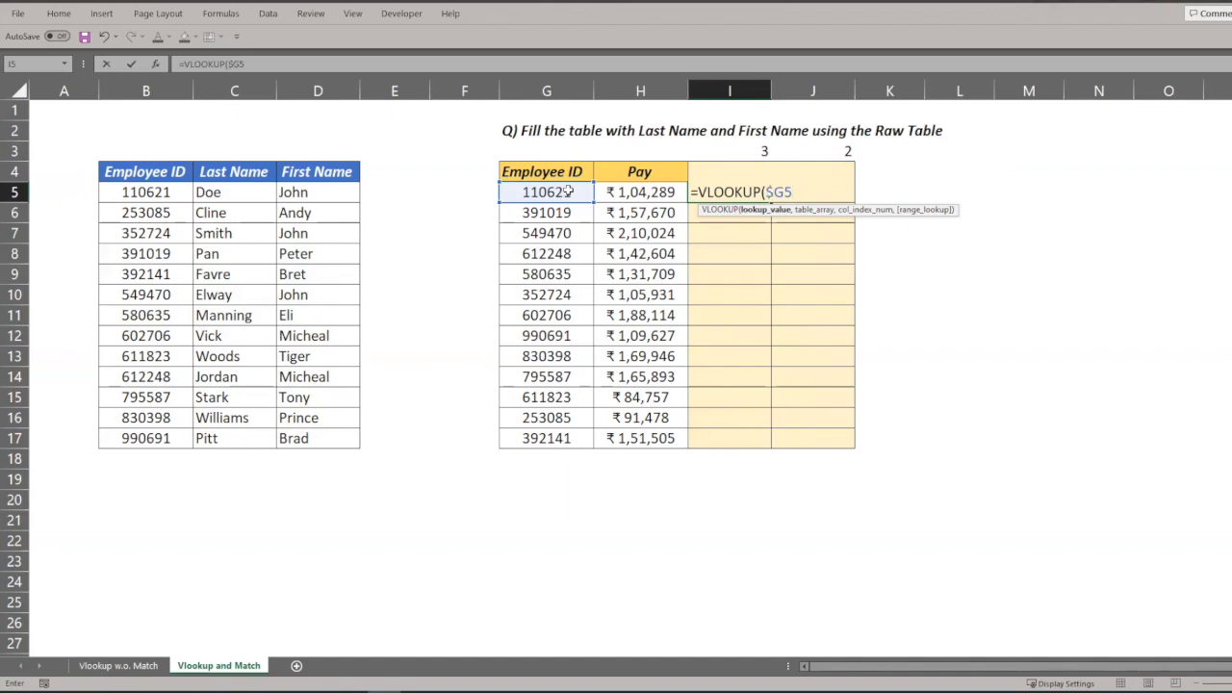
Step: Add the raw employee table as the absolute table array $B$4:$D$17 in the I5 VLOOKUP formula
{"action": "type", "text": ","}
{"action": "left_click_drag", "start_coordinate": [171, 172], "coordinate": [330, 433]}
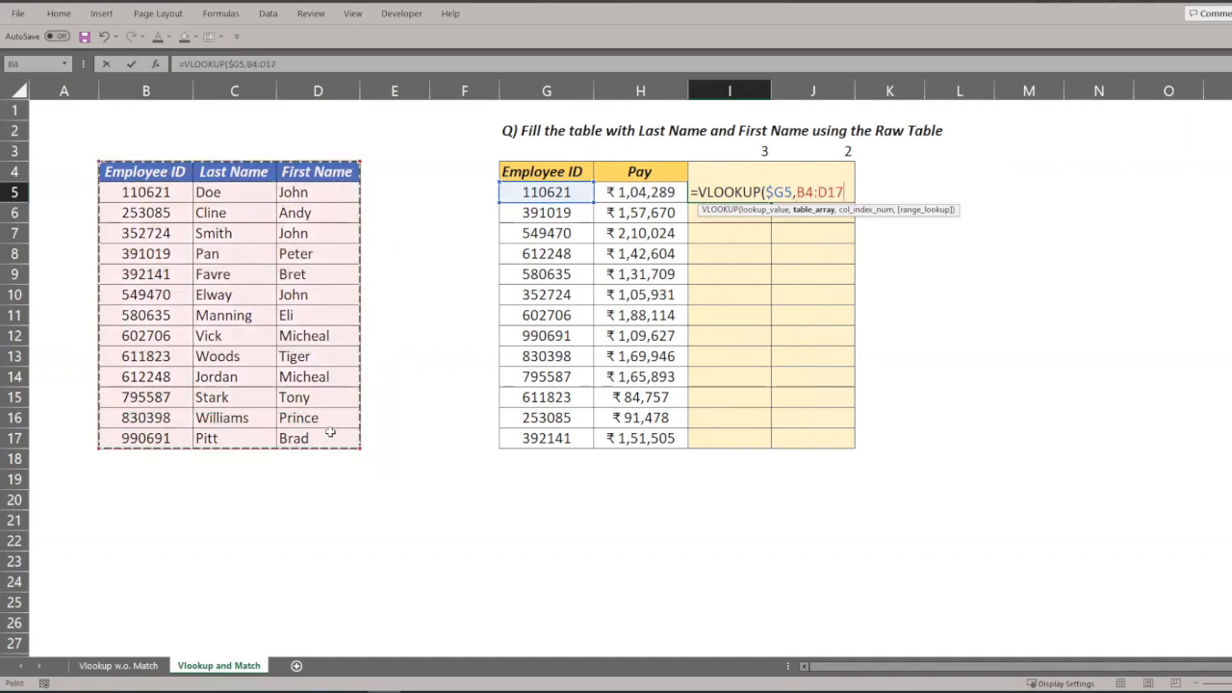
{"action": "key", "text": "F4"}
{"action": "type", "text": ","}
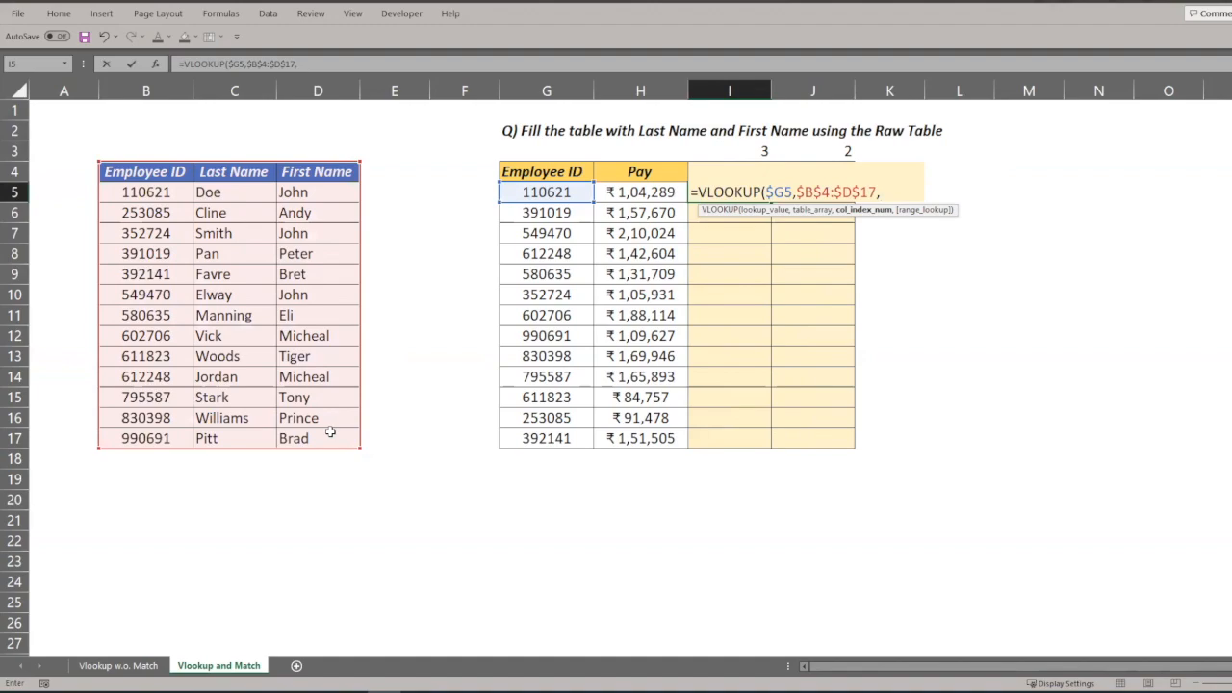
Step: Nest a MATCH function as the column index, with the row-locked header reference I$4 as its lookup value
{"action": "type", "text": "match"}
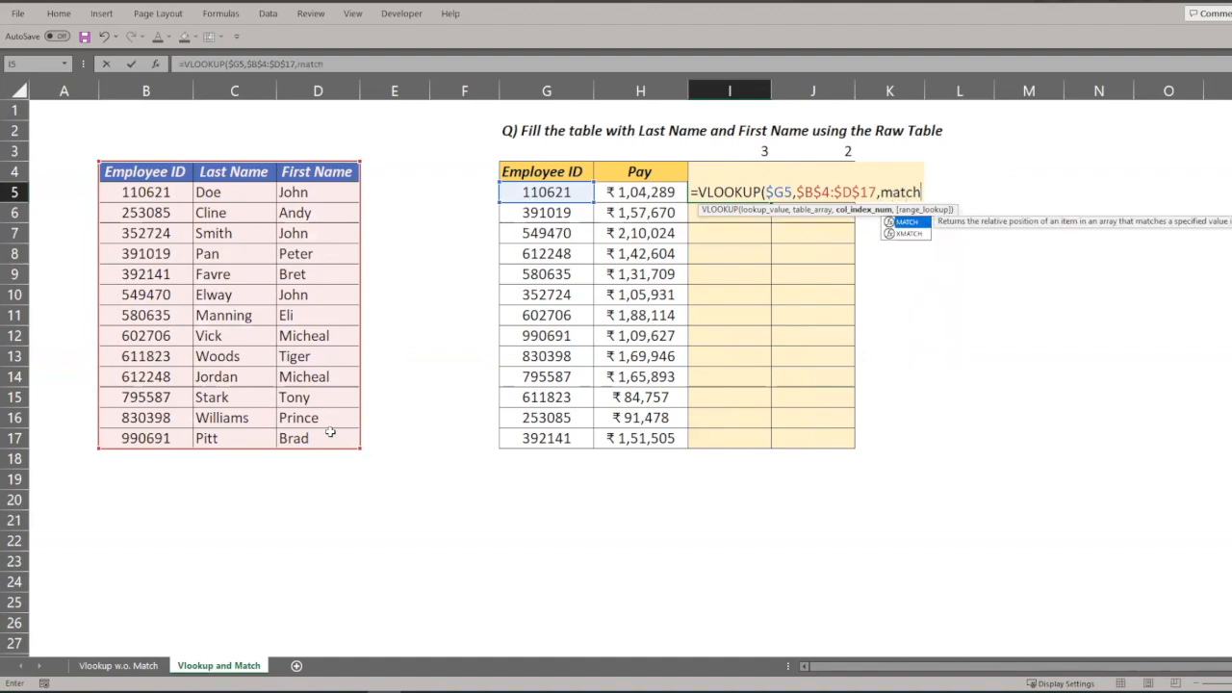
{"action": "key", "text": "Tab"}
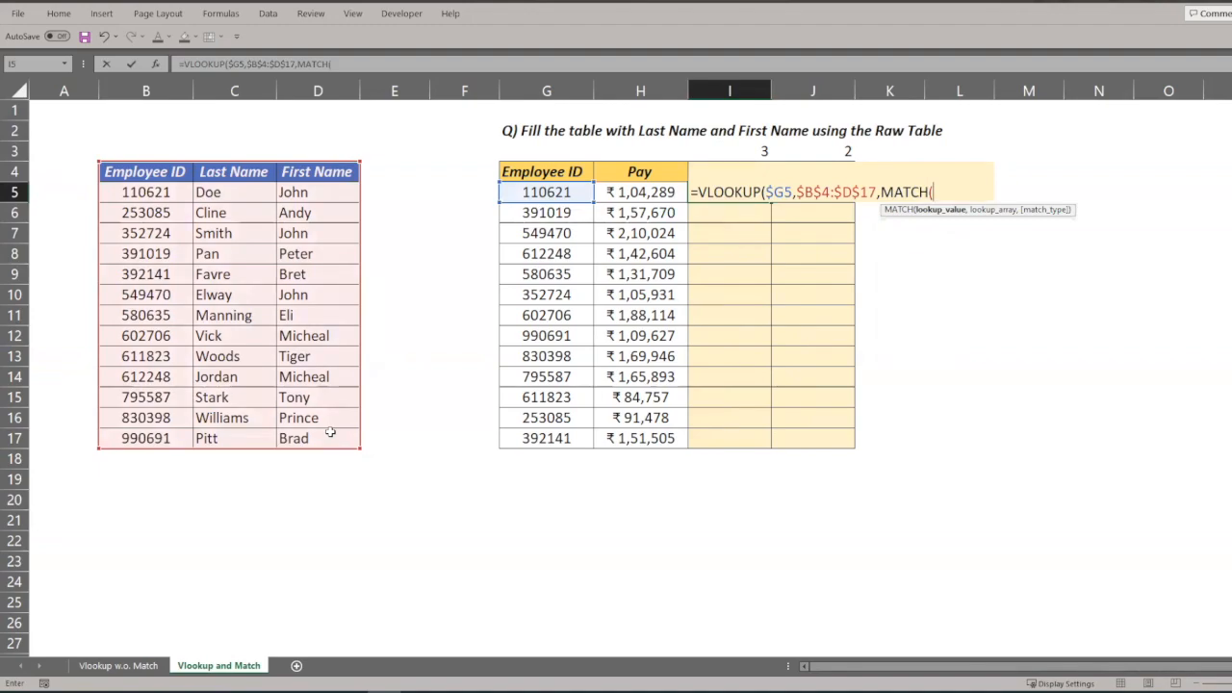
{"action": "left_click", "coordinate": [671, 169]}
{"action": "key", "text": "Right"}
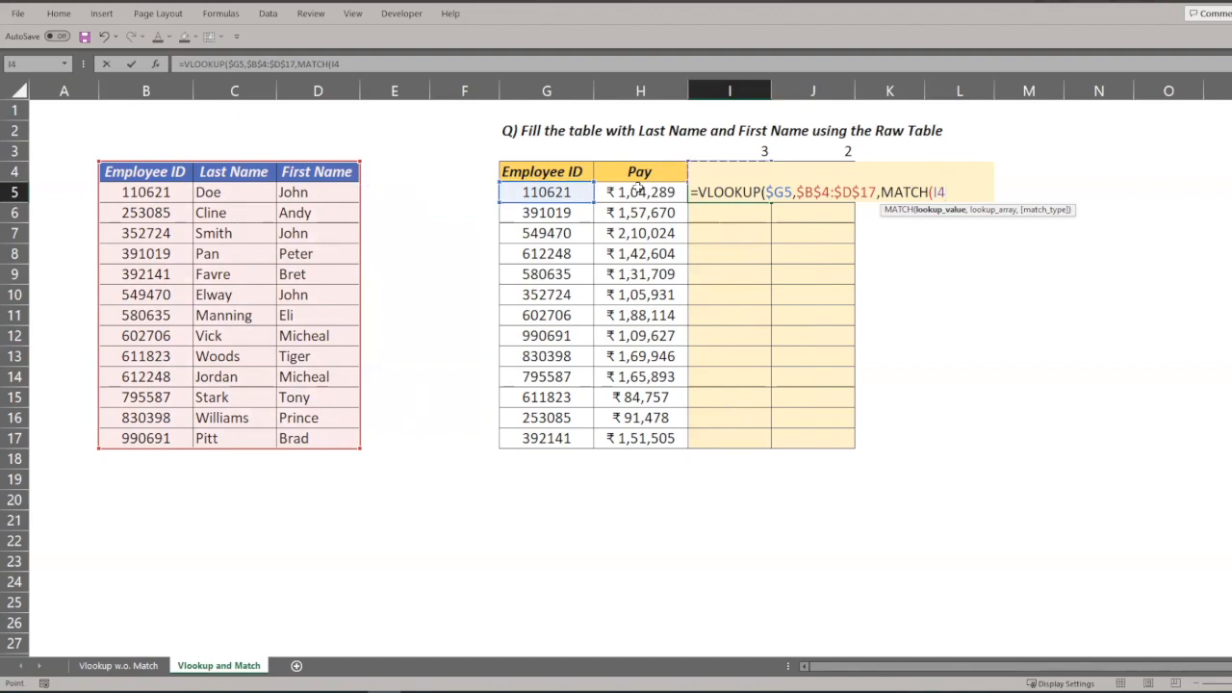
{"action": "key", "text": "F4"}
{"action": "key", "text": "F4"}
{"action": "type", "text": ","}
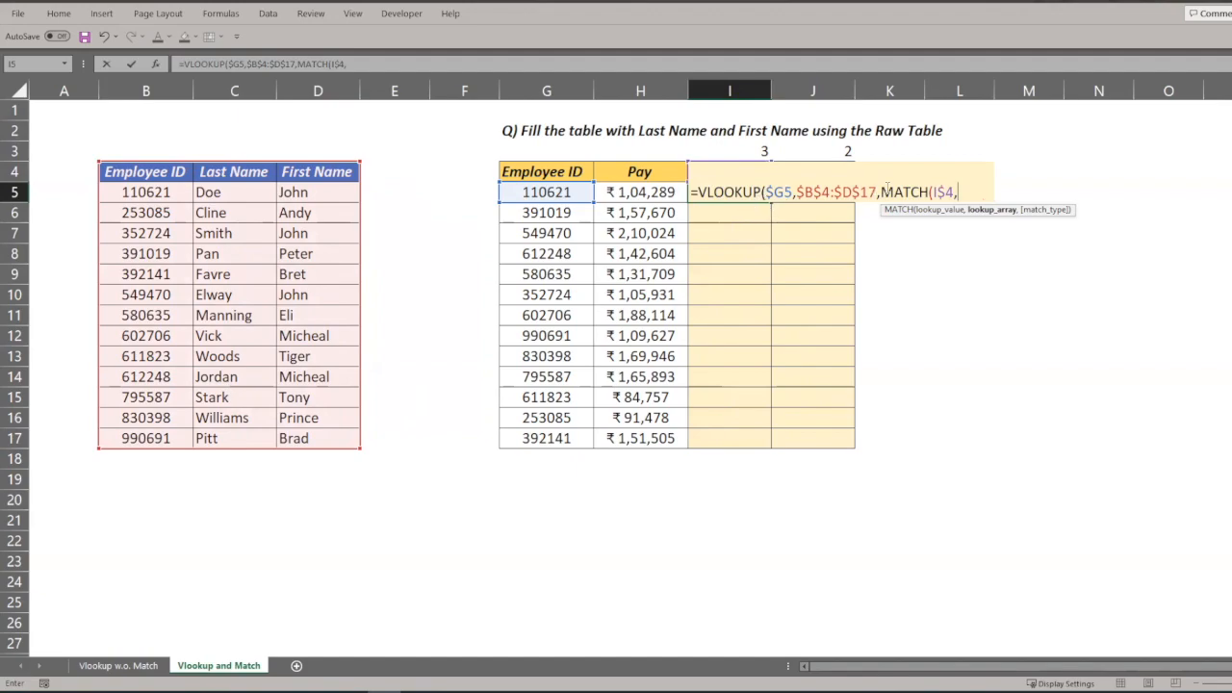
Step: Complete the nested MATCH with the absolute raw table header range $B$4:$D$4 and match type 0
{"action": "left_click_drag", "start_coordinate": [145, 173], "coordinate": [339, 173]}
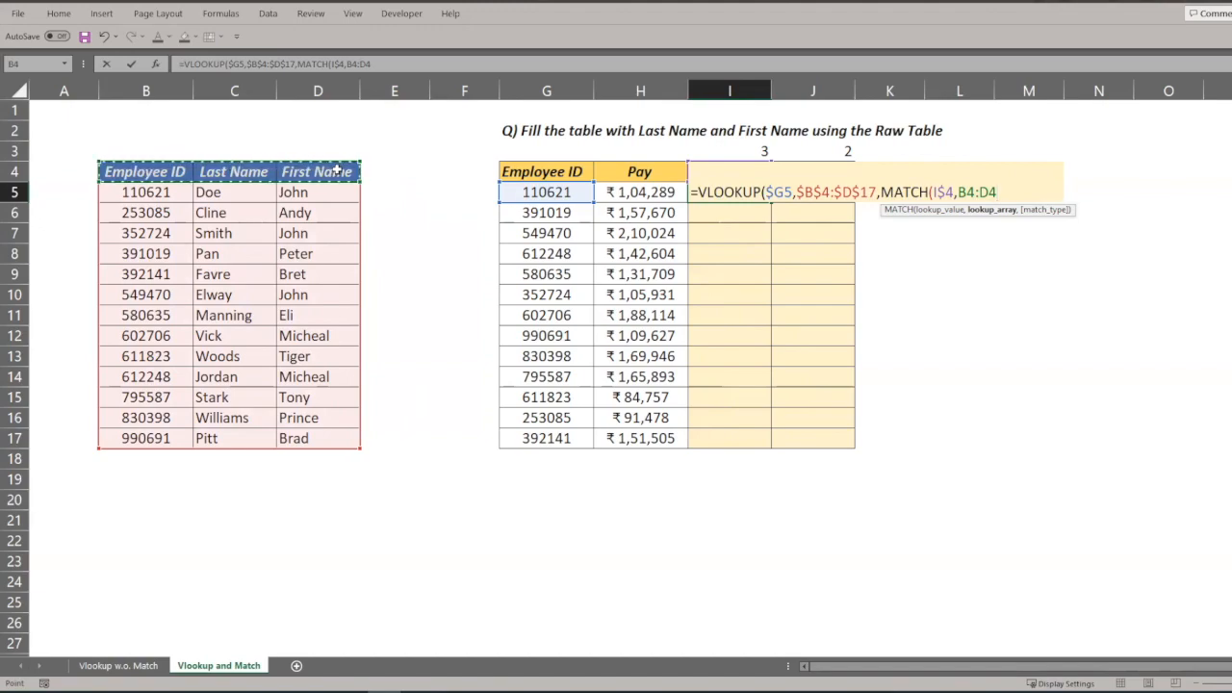
{"action": "key", "text": "F4"}
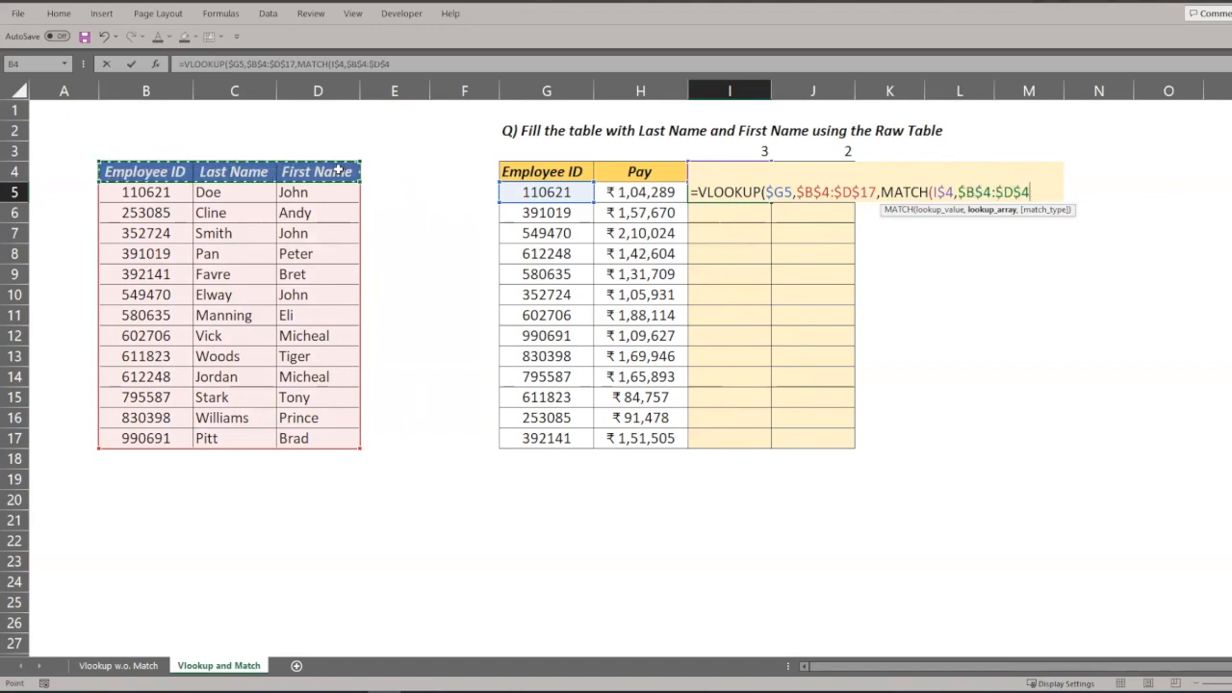
{"action": "type", "text": ","}
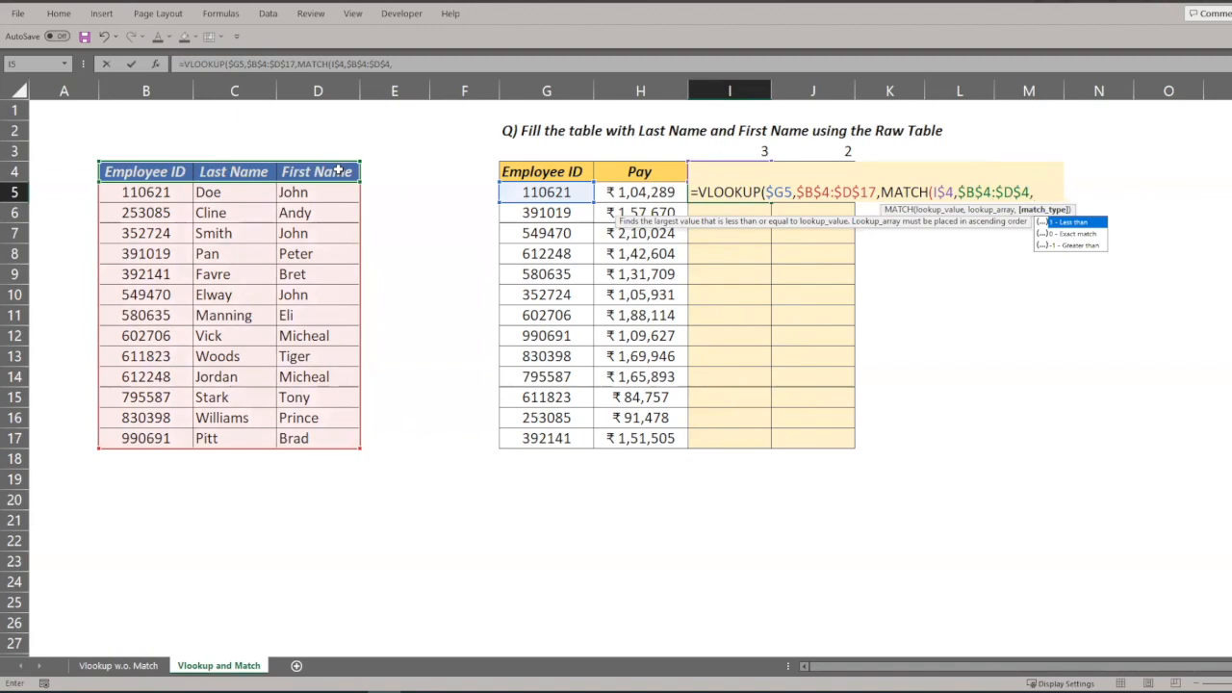
{"action": "type", "text": "0),"}
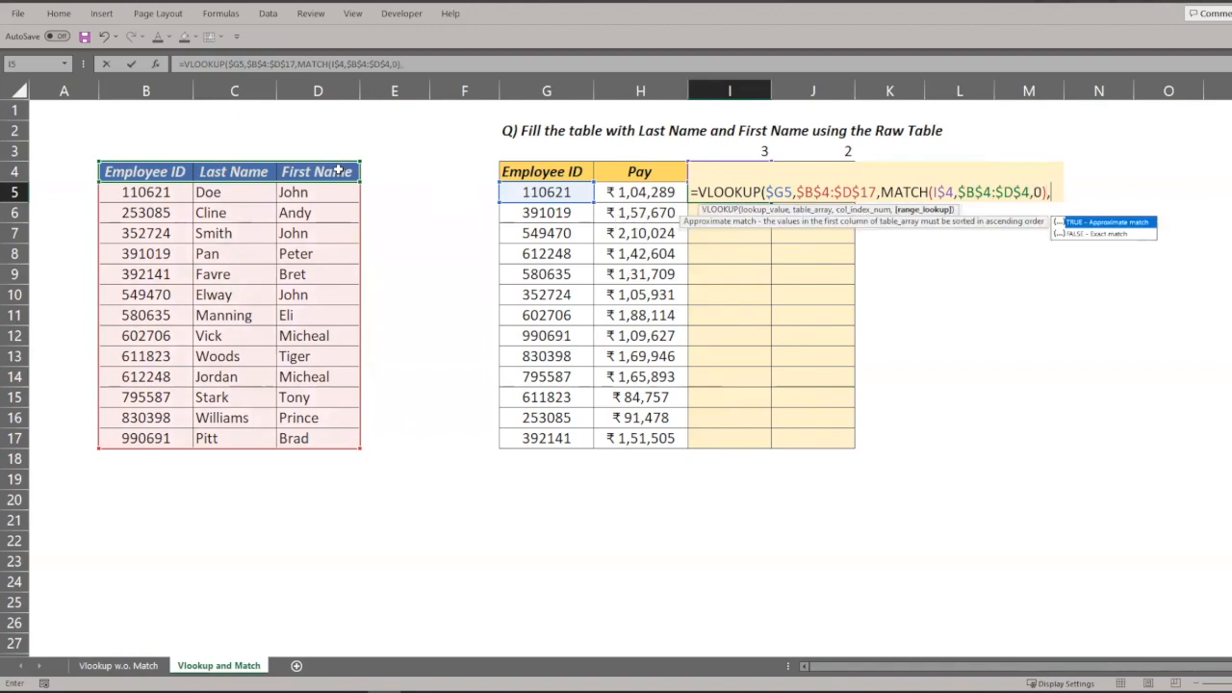
Step: Set the VLOOKUP range lookup to FALSE and enter the finished formula in I5
{"action": "left_click", "coordinate": [1082, 239]}
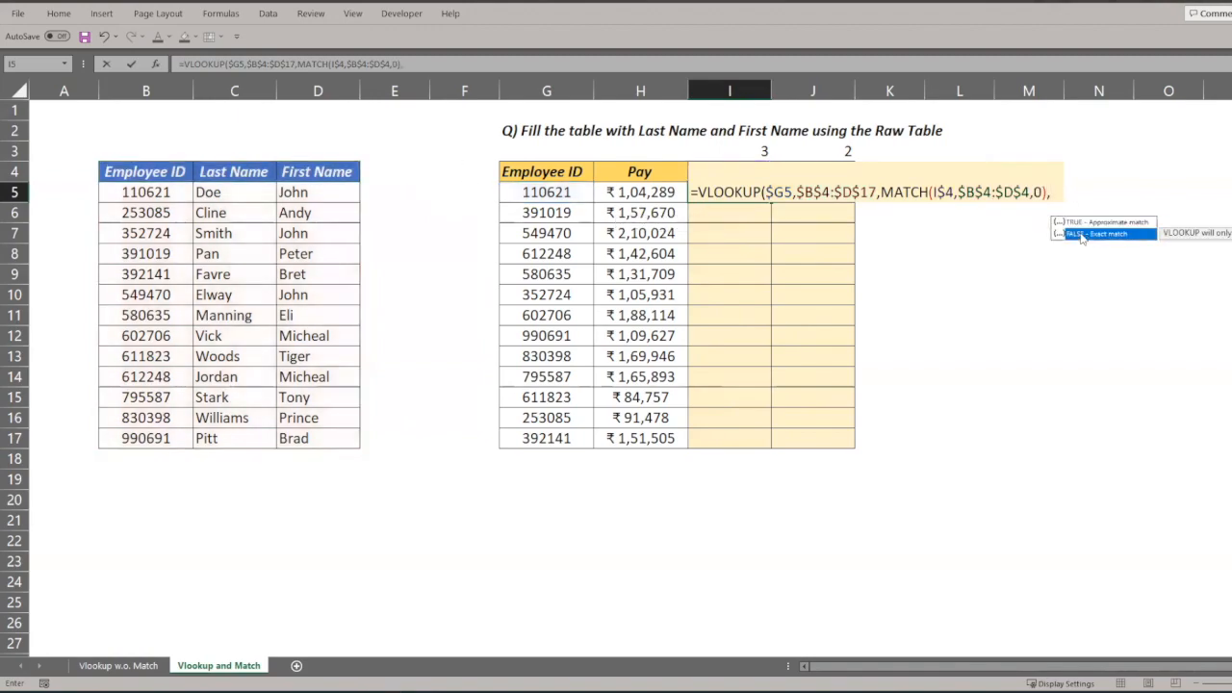
{"action": "left_click", "coordinate": [1052, 191]}
{"action": "type", "text": "FA"}
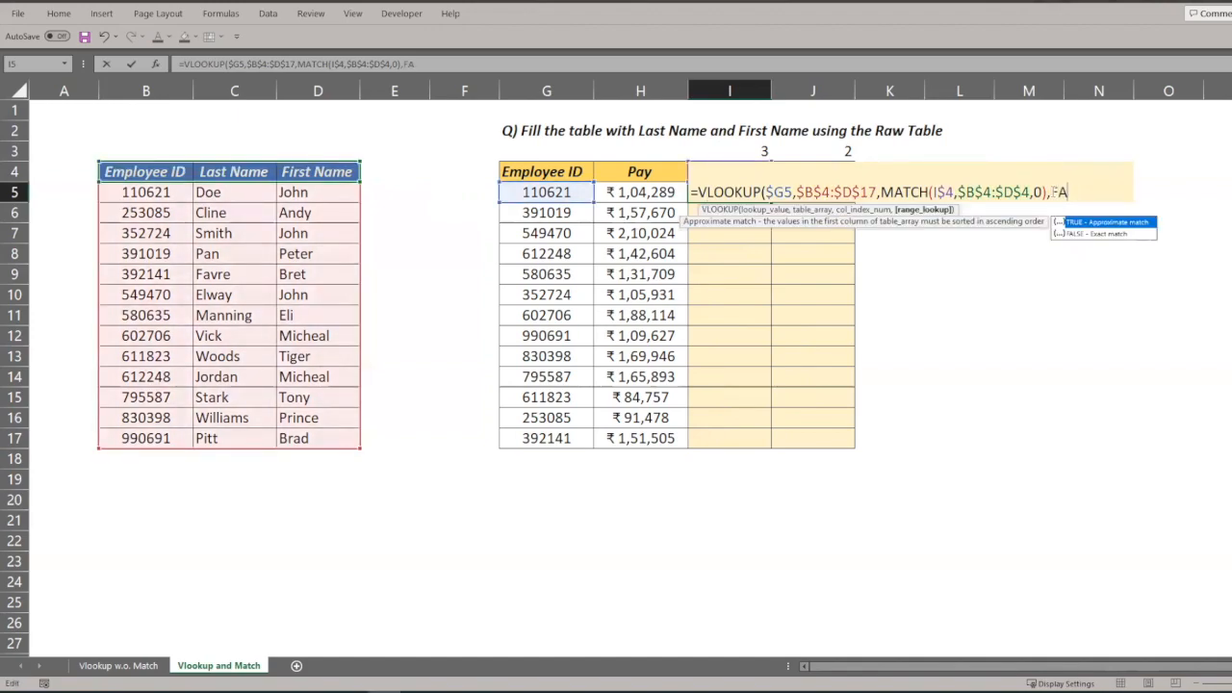
{"action": "type", "text": "LSE)"}
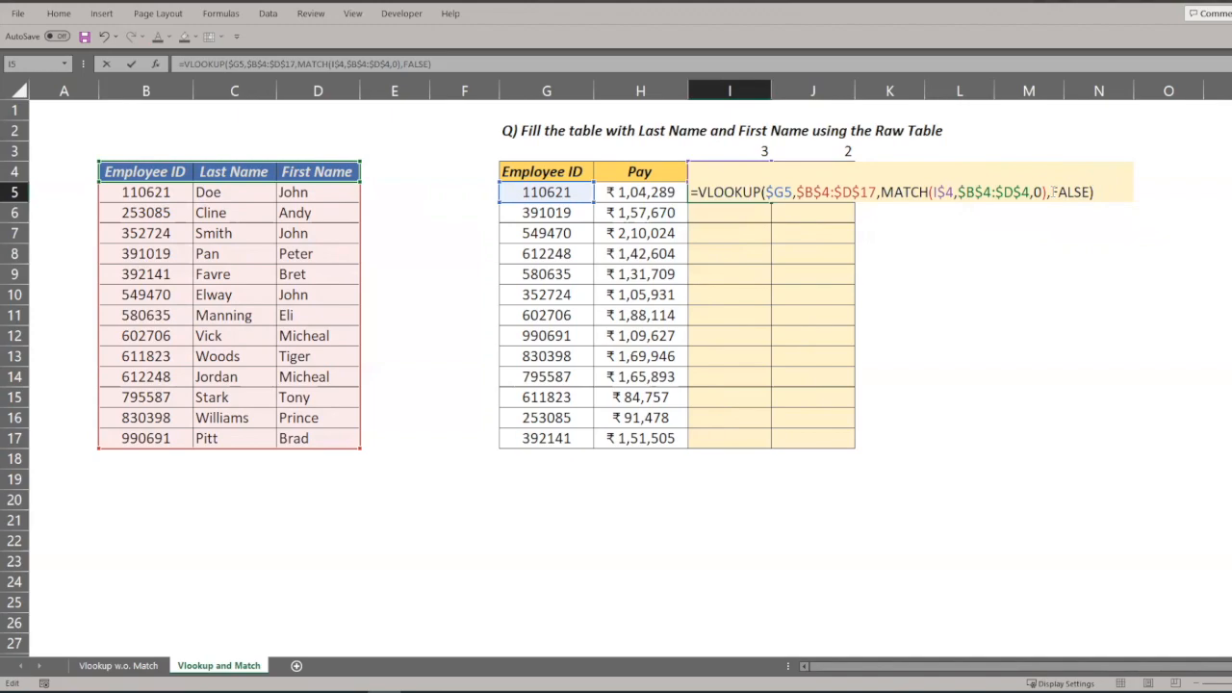
{"action": "key", "text": "Return"}
{"action": "key", "text": "Up"}
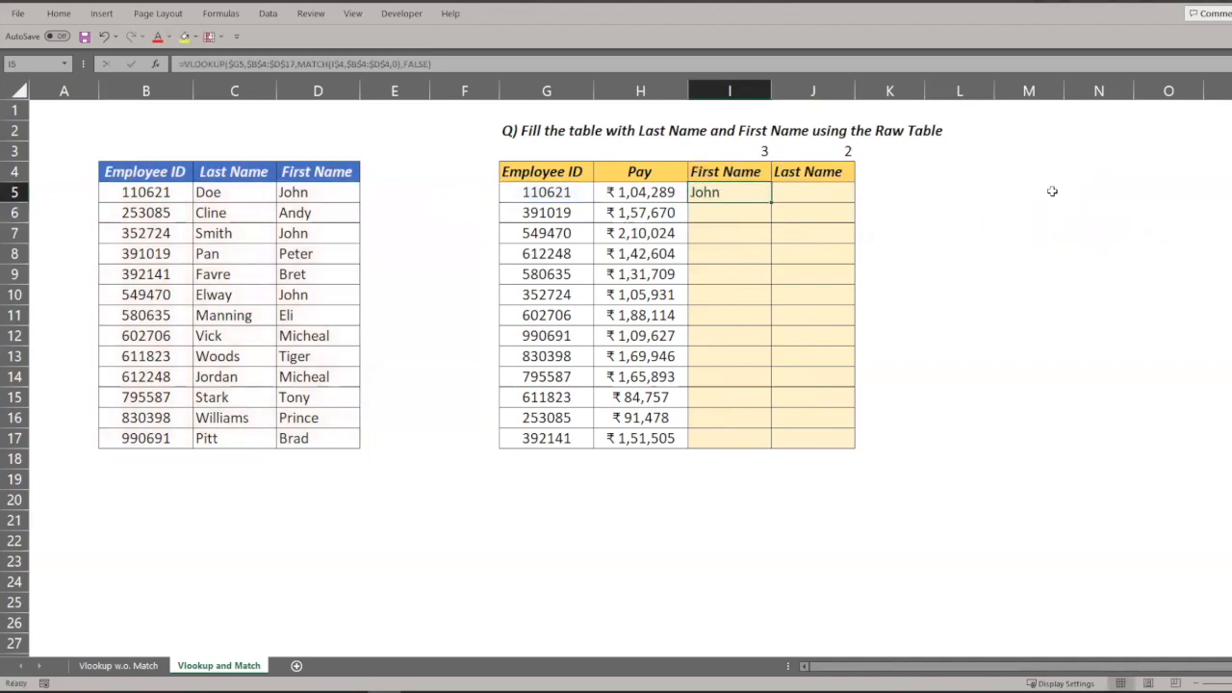
Step: Clear the helper MATCH formulas from I3:J3 above the pay table headers
{"action": "left_click", "coordinate": [729, 155]}
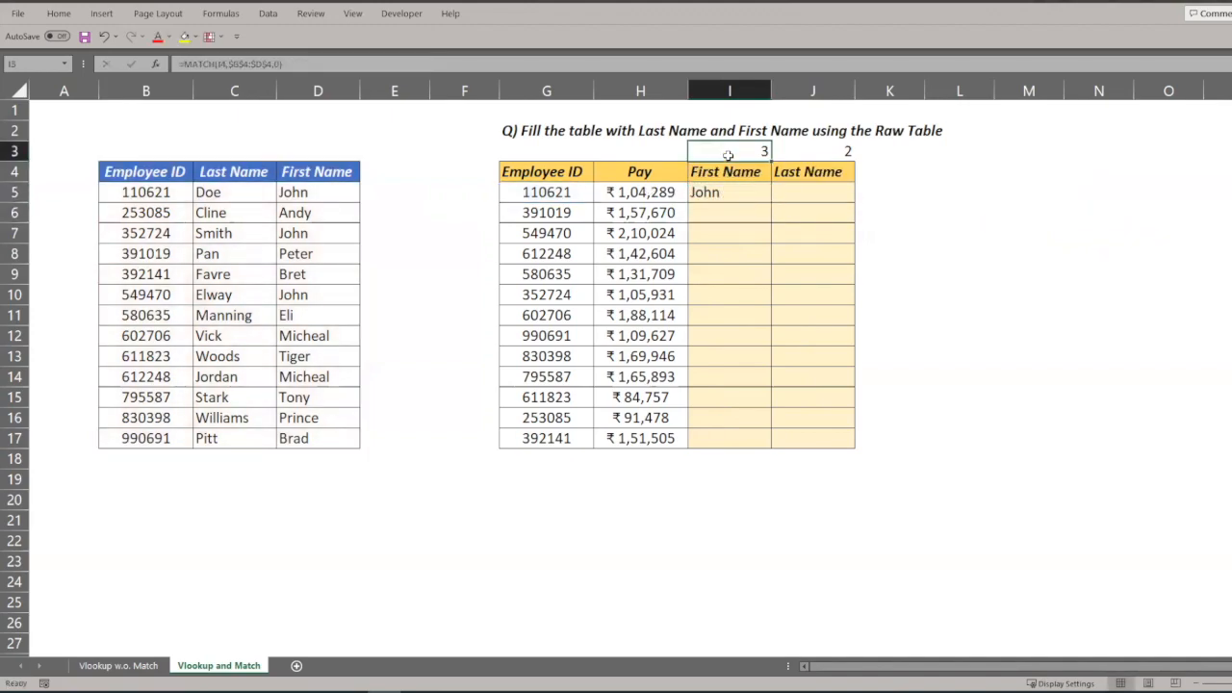
{"action": "key", "text": "shift+Right"}
{"action": "key", "text": "Delete"}
{"action": "key", "text": "Down"}
{"action": "key", "text": "Down"}
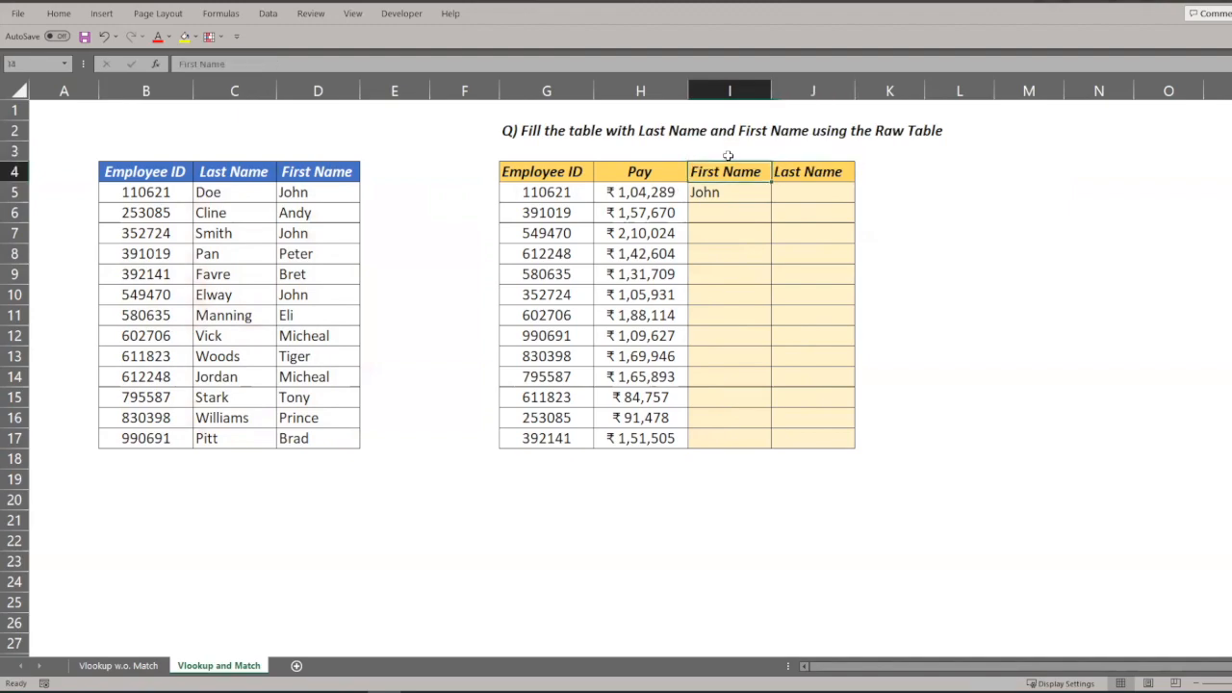
Step: Evaluate the MATCH argument inside the I5 formula to check its column index, and cancel the edit
{"action": "left_click", "coordinate": [401, 63]}
{"action": "key", "text": "shift+Left"}
{"action": "key", "text": "shift+Left"}
{"action": "key", "text": "shift+Left"}
{"action": "key", "text": "shift+Left"}
{"action": "key", "text": "shift+Left"}
{"action": "key", "text": "shift+Left"}
{"action": "key", "text": "shift+Left"}
{"action": "key", "text": "shift+Left"}
{"action": "key", "text": "shift+Left"}
{"action": "key", "text": "shift+Left"}
{"action": "key", "text": "shift+Left"}
{"action": "key", "text": "shift+Left"}
{"action": "key", "text": "shift+Left"}
{"action": "key", "text": "shift+Left"}
{"action": "key", "text": "shift+Left"}
{"action": "key", "text": "shift+Left"}
{"action": "key", "text": "shift+Left"}
{"action": "key", "text": "shift+Left"}
{"action": "key", "text": "shift+Left"}
{"action": "key", "text": "shift+Left"}
{"action": "key", "text": "shift+Left"}
{"action": "key", "text": "shift+Left"}
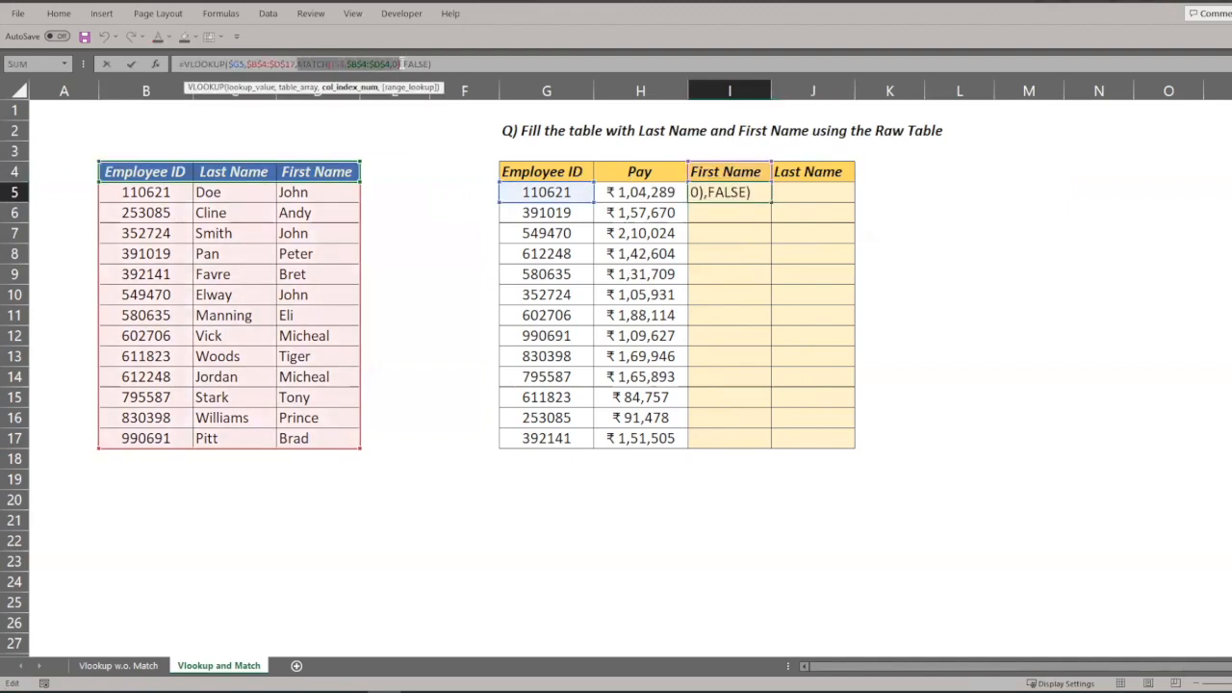
{"action": "type", "text": "3"}
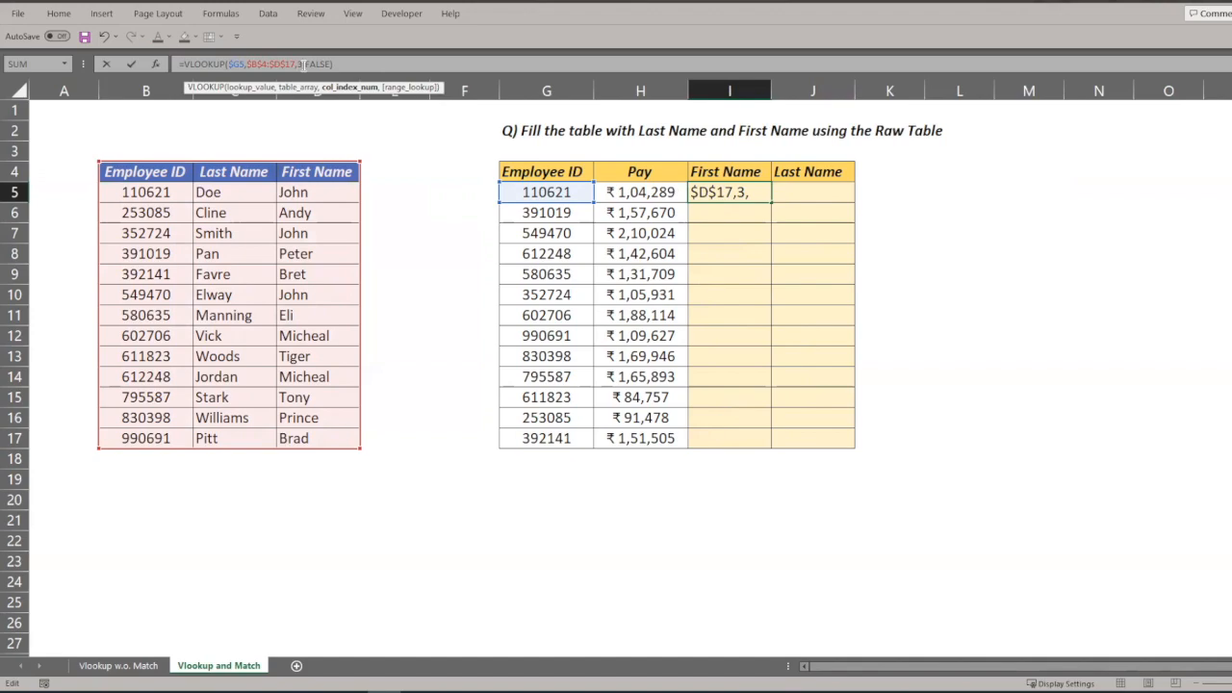
{"action": "key", "text": "Escape"}
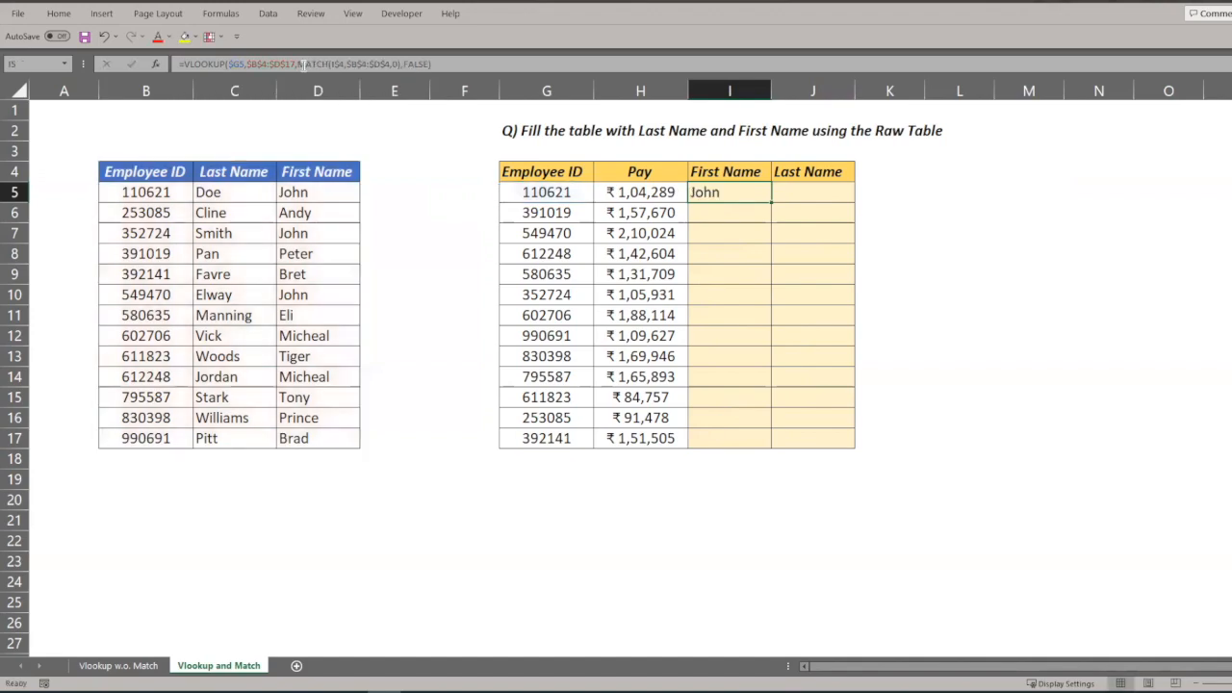
Step: Copy the VLOOKUP and MATCH formula from I5 into J5 for the Last Name column
{"action": "key", "text": "ctrl+c"}
{"action": "key", "text": "Right"}
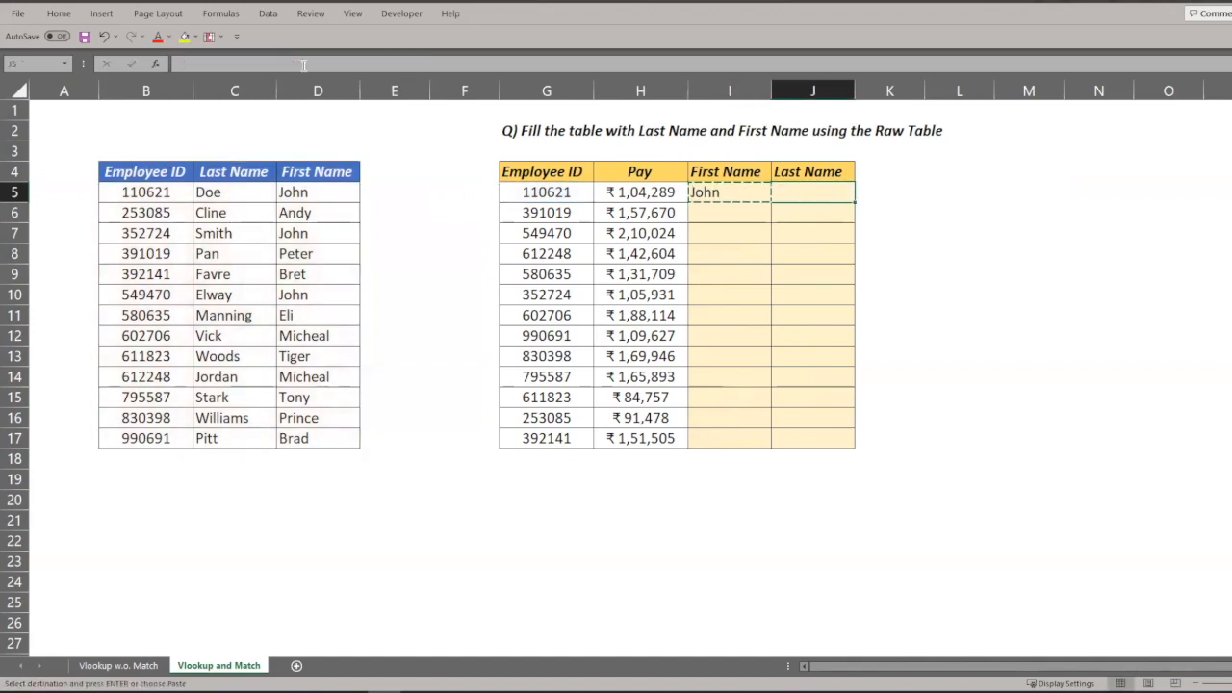
{"action": "key", "text": "ctrl+v"}
{"action": "key", "text": "Escape"}
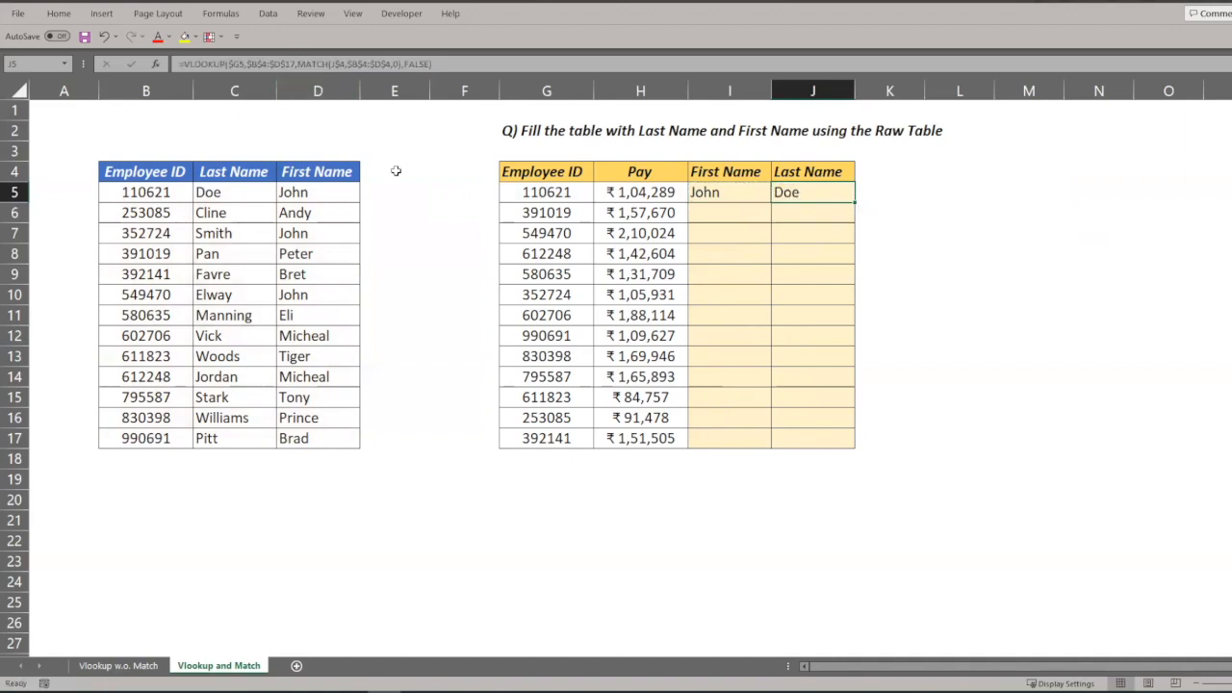
Step: Compare the Last Name headers J4 and C4 and evaluate the MATCH argument inside the J5 formula, cancelling the edit
{"action": "left_click", "coordinate": [804, 172]}
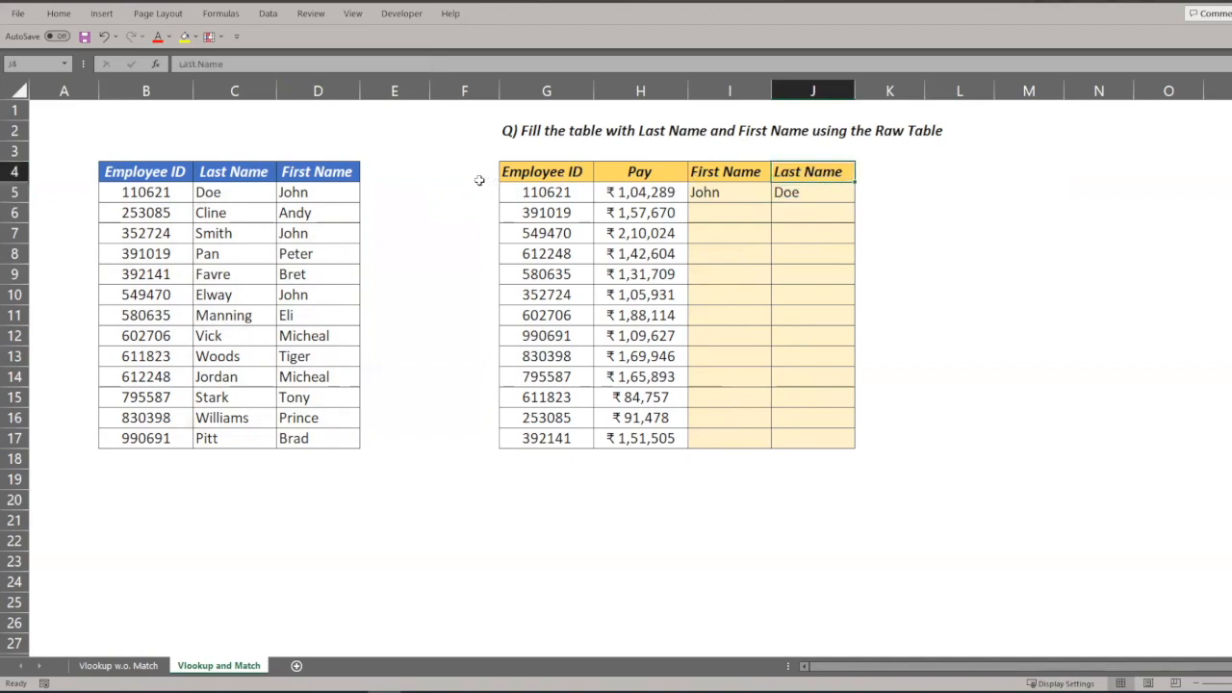
{"action": "left_click", "coordinate": [245, 172], "text": "ctrl"}
{"action": "left_click", "coordinate": [813, 192]}
{"action": "left_click", "coordinate": [398, 64]}
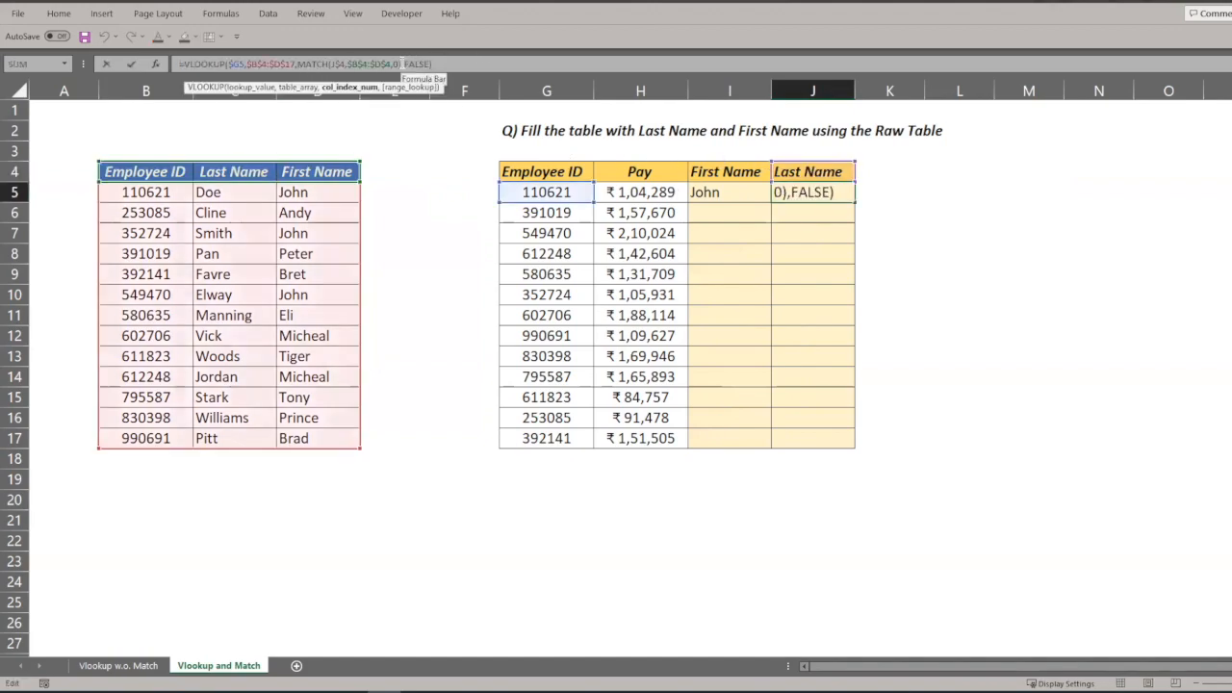
{"action": "left_click_drag", "start_coordinate": [398, 64], "coordinate": [317, 64]}
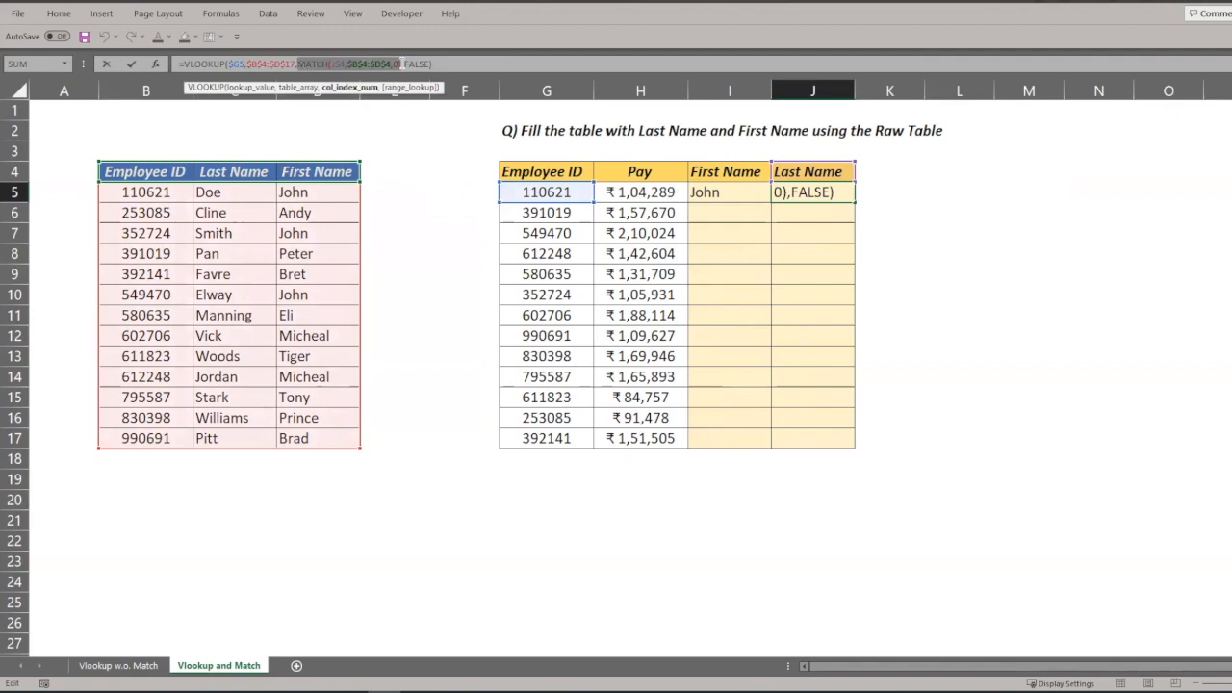
{"action": "type", "text": "2"}
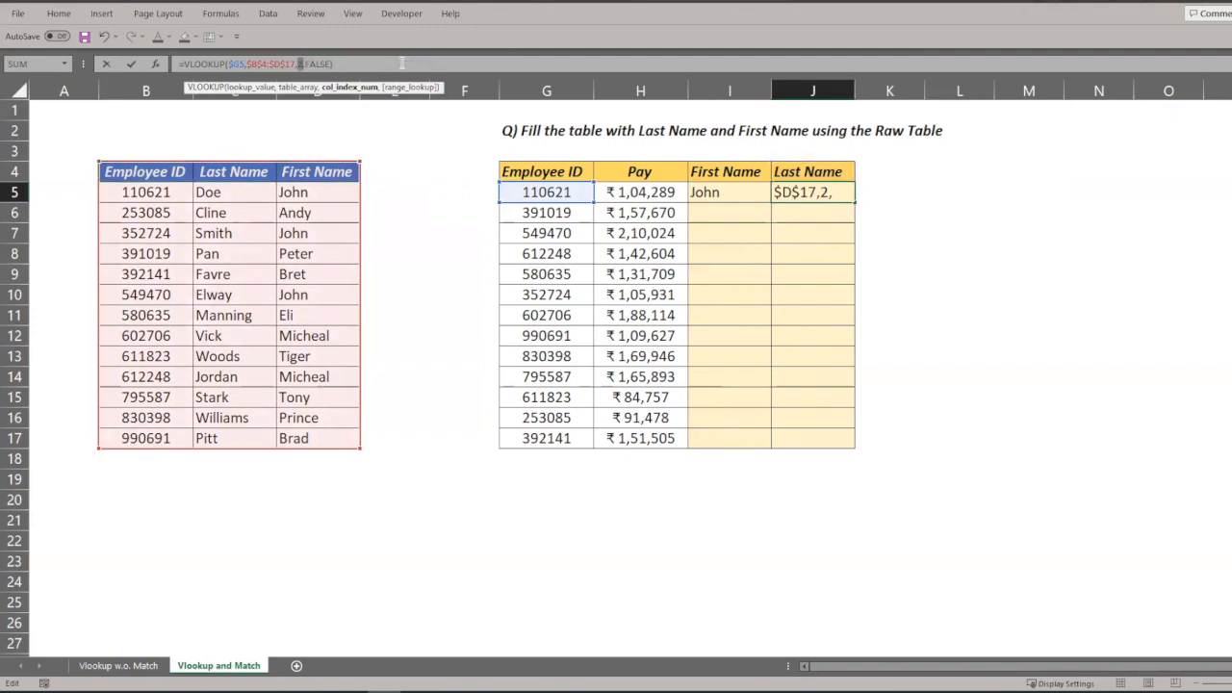
{"action": "left_click", "coordinate": [336, 63]}
{"action": "left_click", "coordinate": [302, 63]}
{"action": "key", "text": "Escape"}
Step: Copy the formulas in I5:J5 and fill them through I5:J17 with Paste Special
{"action": "key", "text": "Left"}
{"action": "key", "text": "shift+Right"}
{"action": "key", "text": "ctrl+c"}
{"action": "key", "text": "Left"}
{"action": "key", "text": "ctrl+Down"}
{"action": "key", "text": "Right"}
{"action": "key", "text": "ctrl+shift+Up"}
{"action": "key", "text": "shift+Right"}
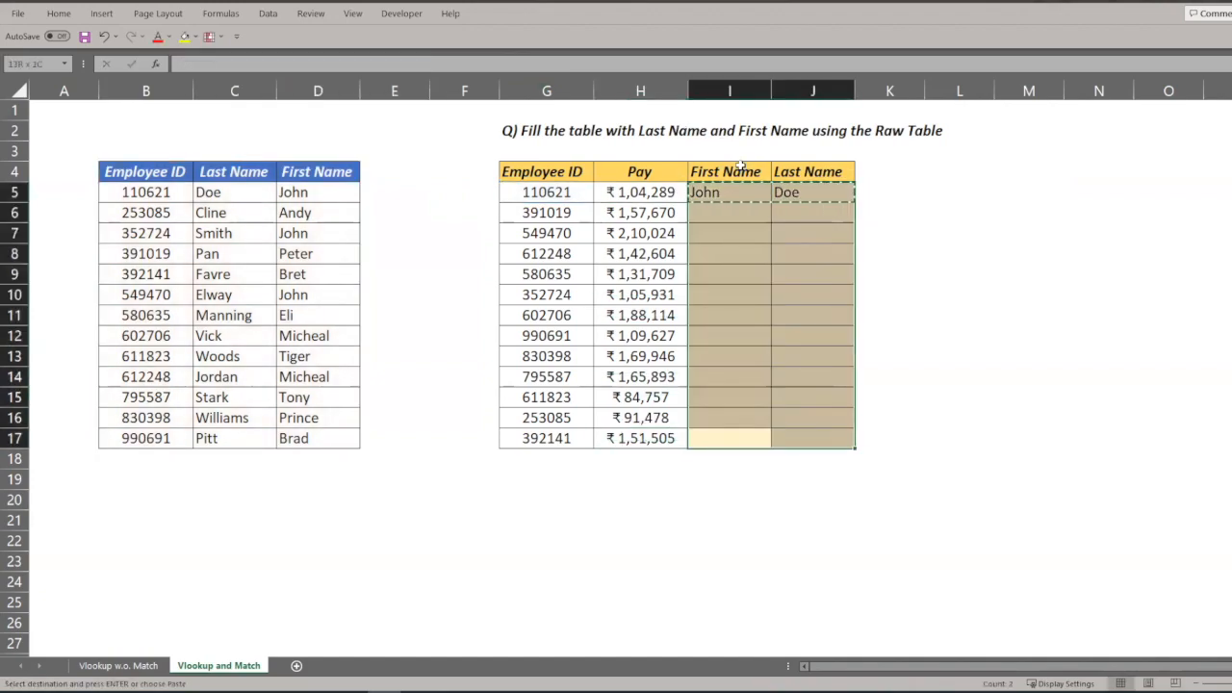
{"action": "key", "text": "ctrl+alt+v"}
{"action": "key", "text": "Return"}
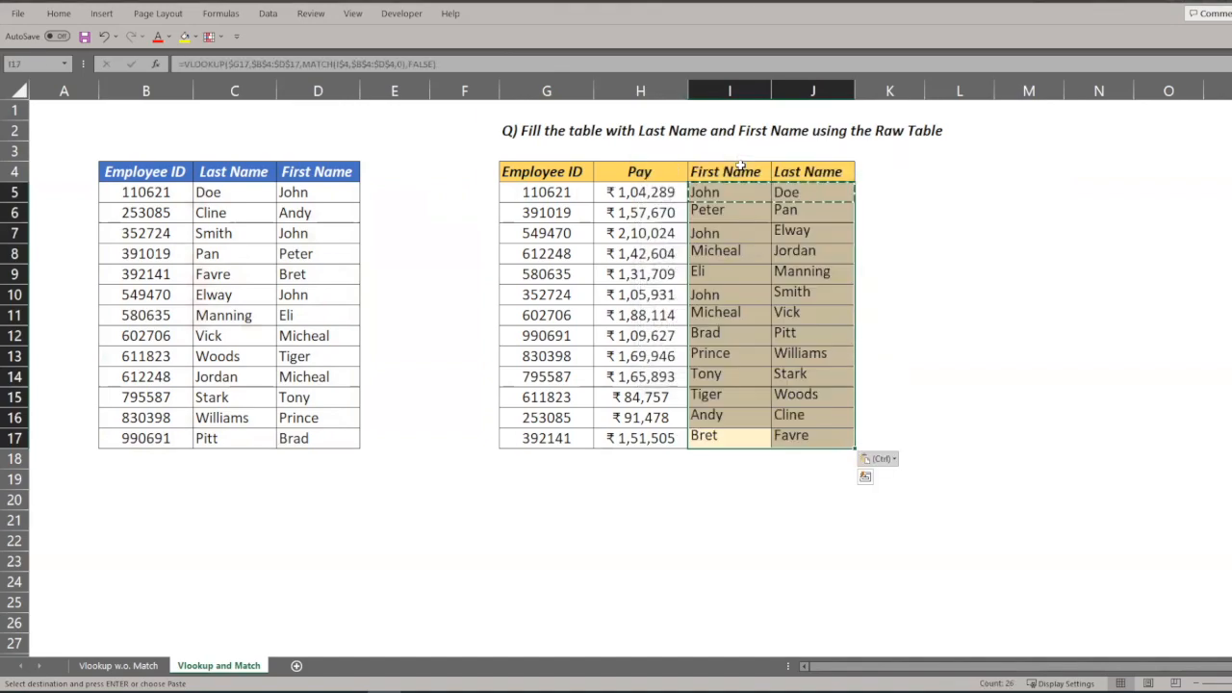
{"action": "key", "text": "Escape"}
Step: Review the J5 formula against the First Name and Last Name headers of the pay table
{"action": "key", "text": "Right"}
{"action": "key", "text": "Up"}
{"action": "key", "text": "ctrl+Up"}
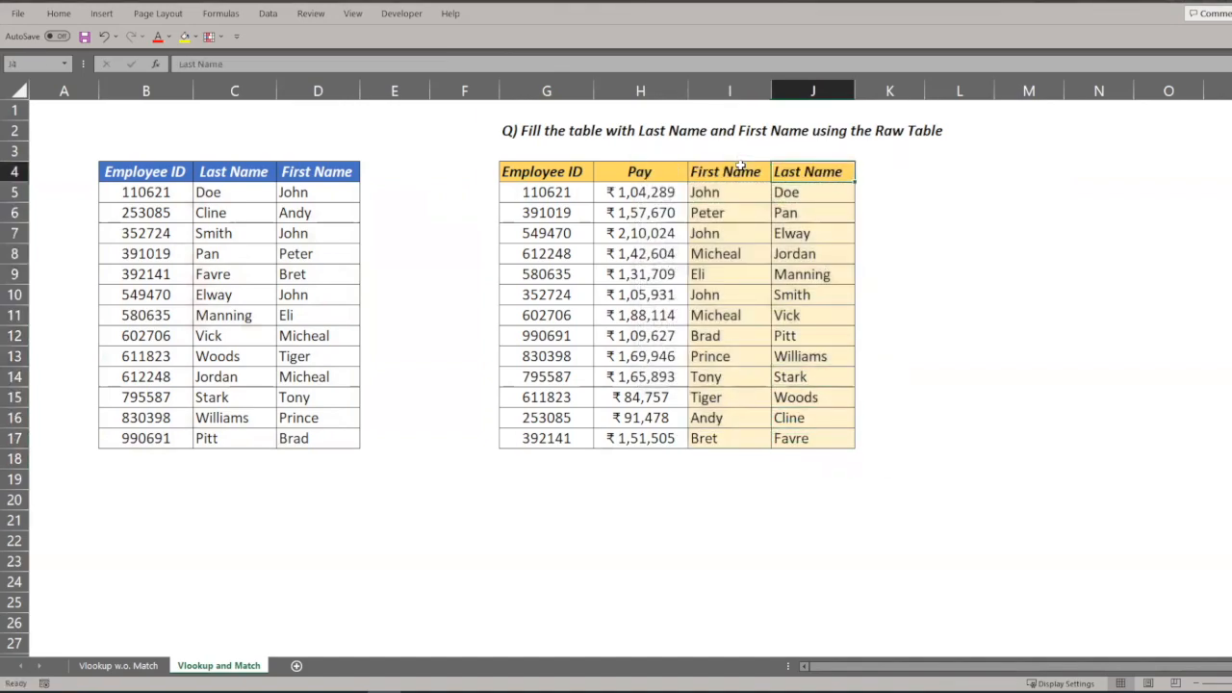
{"action": "key", "text": "Down"}
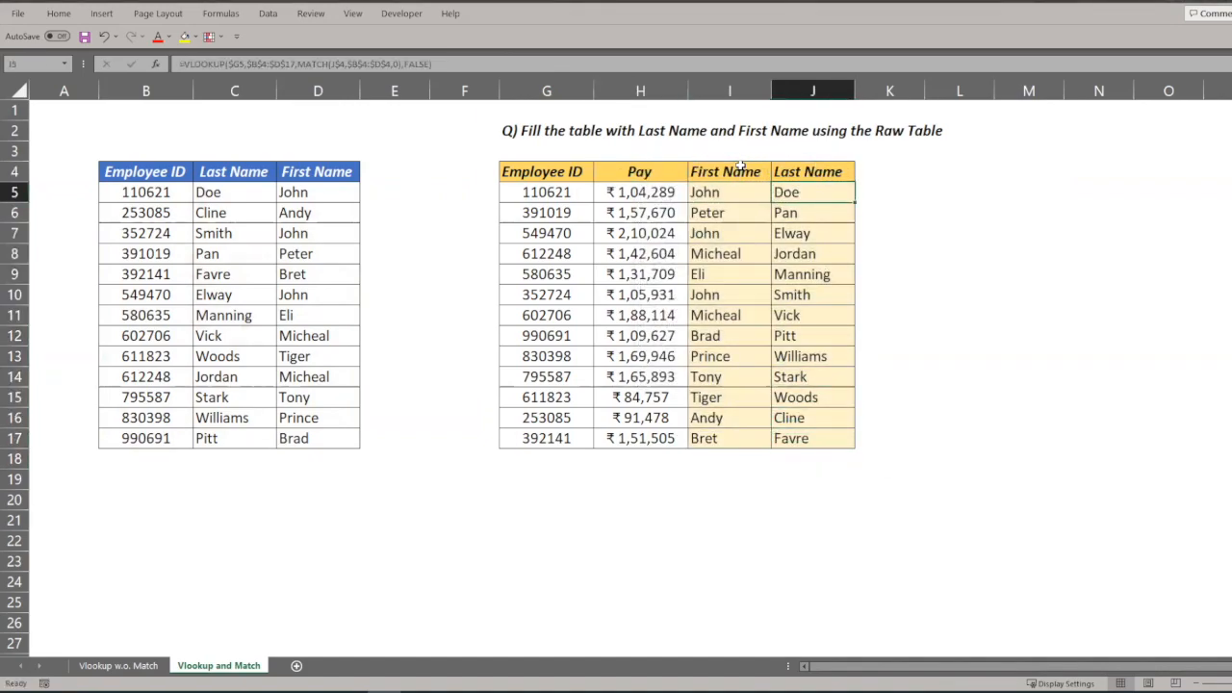
{"action": "key", "text": "Up"}
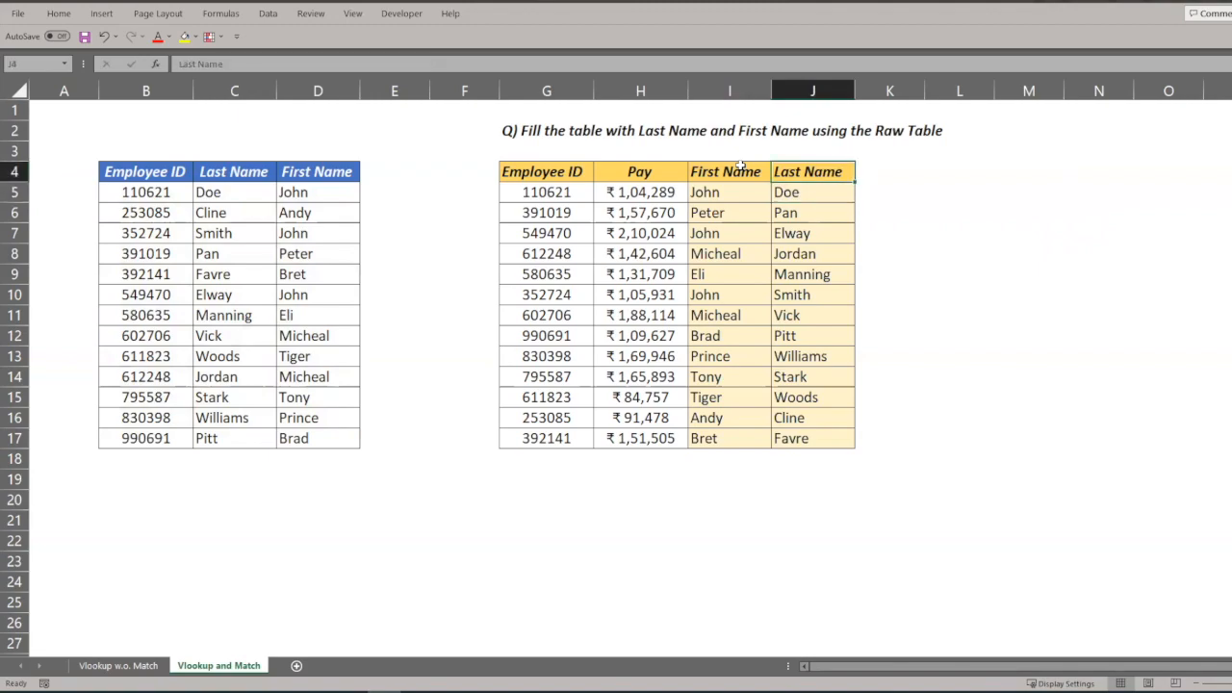
{"action": "key", "text": "Left"}
{"action": "key", "text": "Right"}
{"action": "key", "text": "Left"}
{"action": "key", "text": "Right"}
Step: Clear the First Name and Last Name headers from I4:J4 of the pay table
{"action": "key", "text": "Left"}
{"action": "key", "text": "Left"}
{"action": "key", "text": "Left"}
{"action": "key", "text": "Left"}
{"action": "key", "text": "Left"}
{"action": "key", "text": "Left"}
{"action": "key", "text": "Right"}
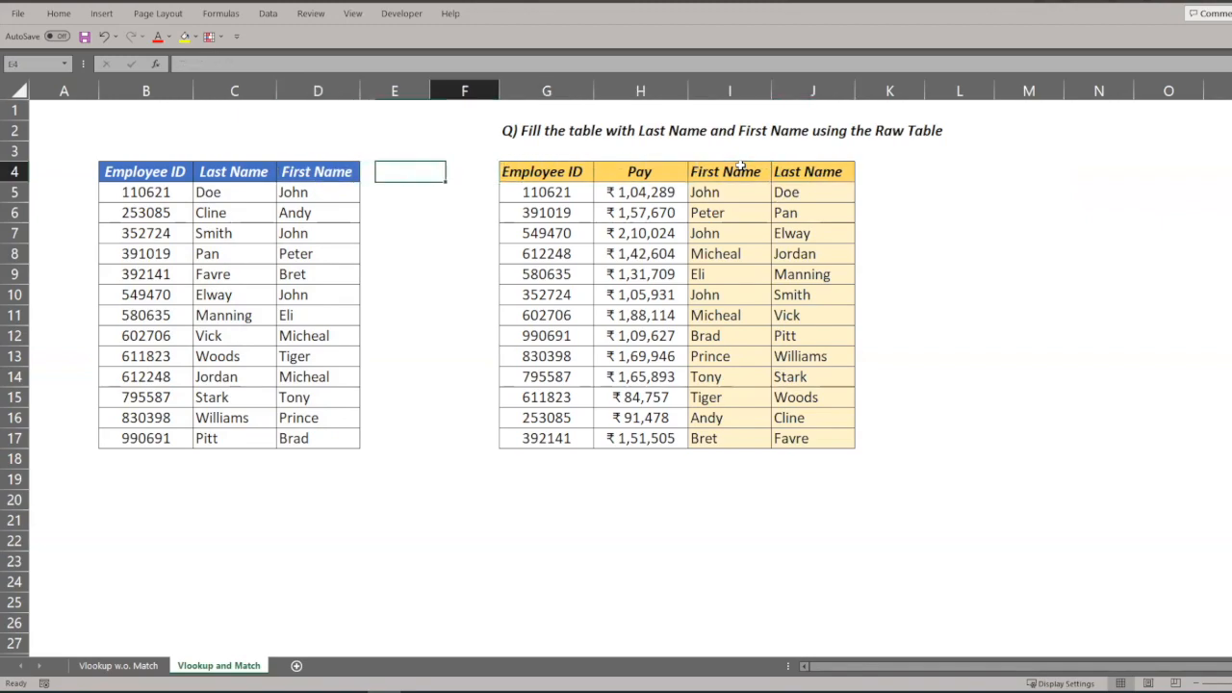
{"action": "key", "text": "Right"}
{"action": "key", "text": "Right"}
{"action": "key", "text": "Right"}
{"action": "key", "text": "Right"}
{"action": "key", "text": "shift+Right"}
{"action": "key", "text": "Delete"}
Step: Copy the Last Name and First Name headers from C4:D4 and paste them as values into I4:J4
{"action": "key", "text": "Left"}
{"action": "key", "text": "Left"}
{"action": "key", "text": "Left"}
{"action": "key", "text": "Left"}
{"action": "key", "text": "Left"}
{"action": "key", "text": "Left"}
{"action": "key", "text": "Left"}
{"action": "key", "text": "Left"}
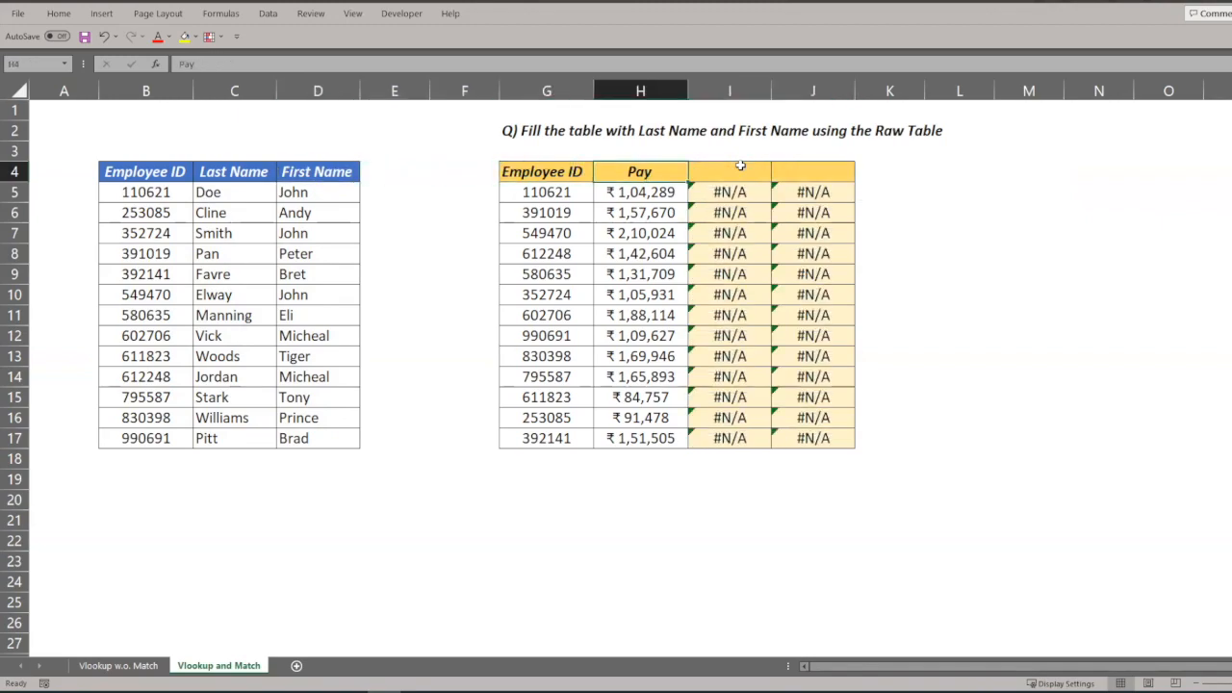
{"action": "key", "text": "Right"}
{"action": "key", "text": "Right"}
{"action": "key", "text": "shift+Right"}
{"action": "key", "text": "ctrl+c"}
{"action": "key", "text": "Right"}
{"action": "key", "text": "Right"}
{"action": "key", "text": "Right"}
{"action": "key", "text": "Right"}
{"action": "key", "text": "Right"}
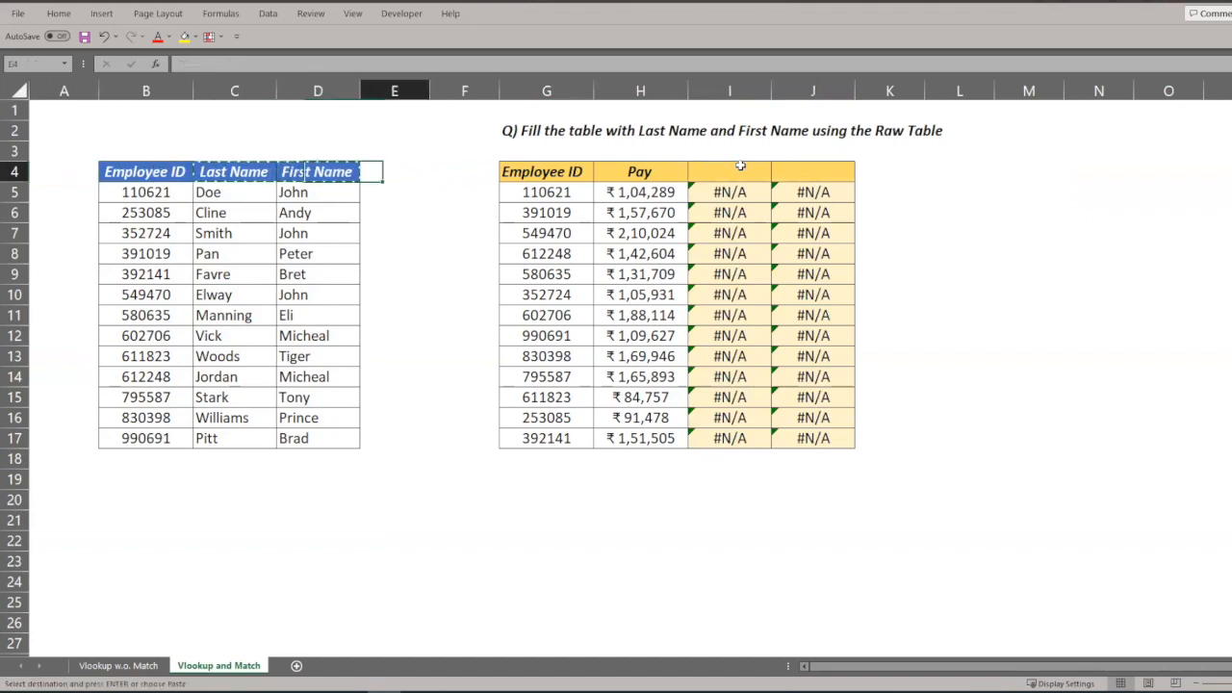
{"action": "key", "text": "Right"}
{"action": "key", "text": "ctrl+alt+v"}
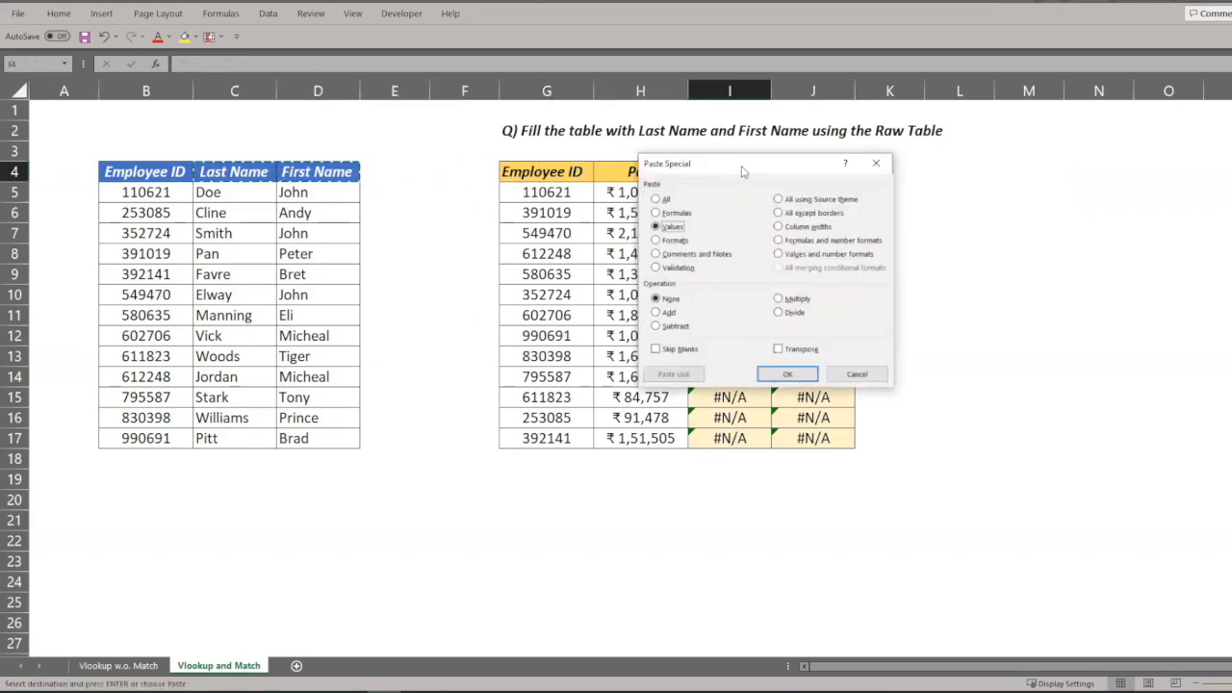
{"action": "key", "text": "Return"}
{"action": "key", "text": "Down"}
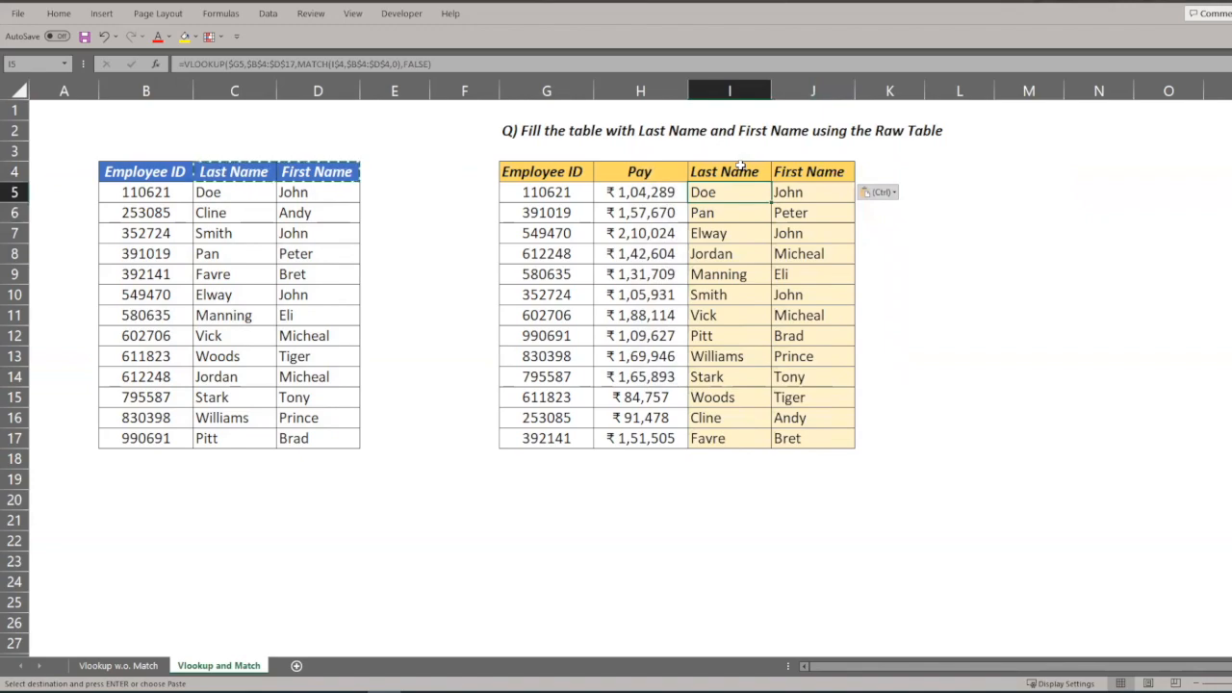
Step: Examine the J5 and I5 formulas against the swapped Last Name and First Name headers
{"action": "left_click", "coordinate": [813, 185]}
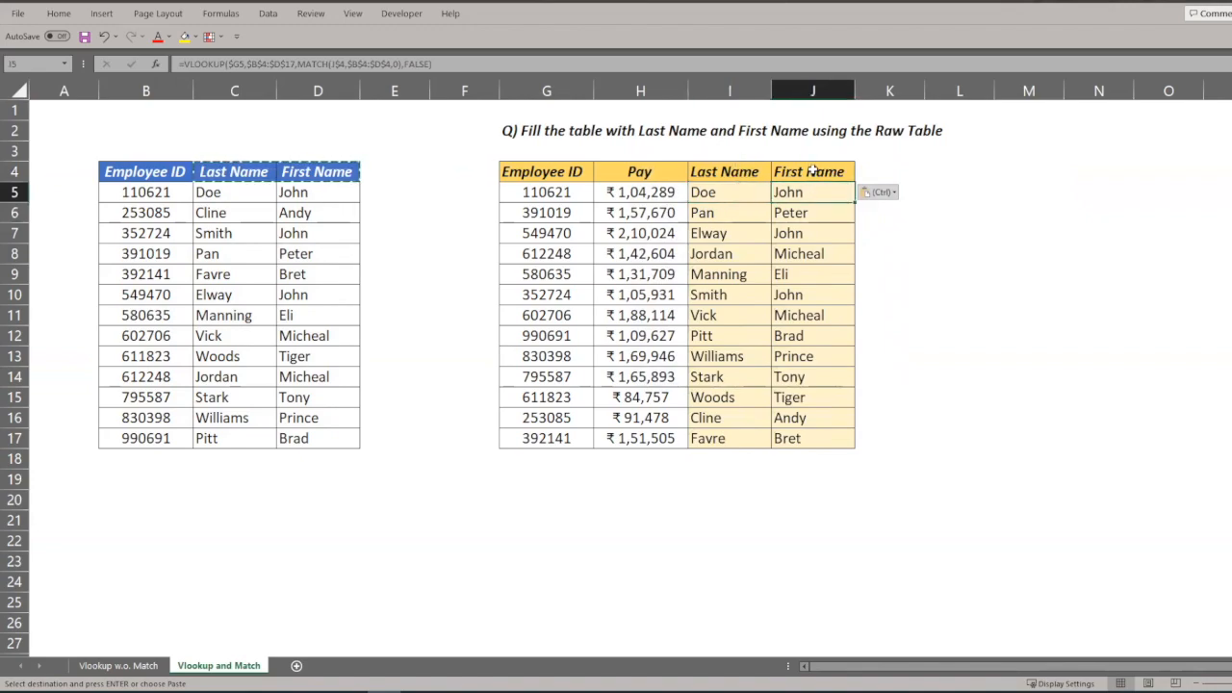
{"action": "left_click", "coordinate": [819, 87]}
{"action": "left_click", "coordinate": [742, 88]}
{"action": "left_click", "coordinate": [742, 175]}
{"action": "left_click", "coordinate": [808, 172], "text": "ctrl"}
{"action": "left_click", "coordinate": [747, 190]}
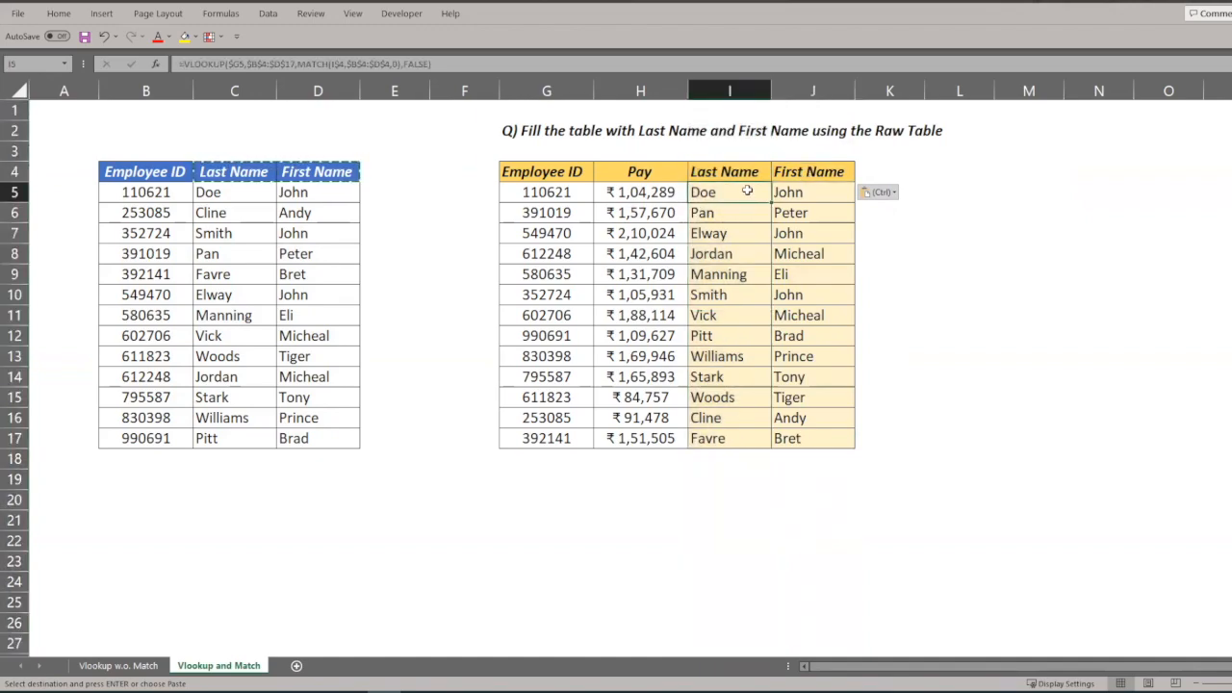
Step: Inspect the hard-coded column index in the I5 formula on the Vlookup w.o. Match sheet
{"action": "left_click", "coordinate": [119, 665]}
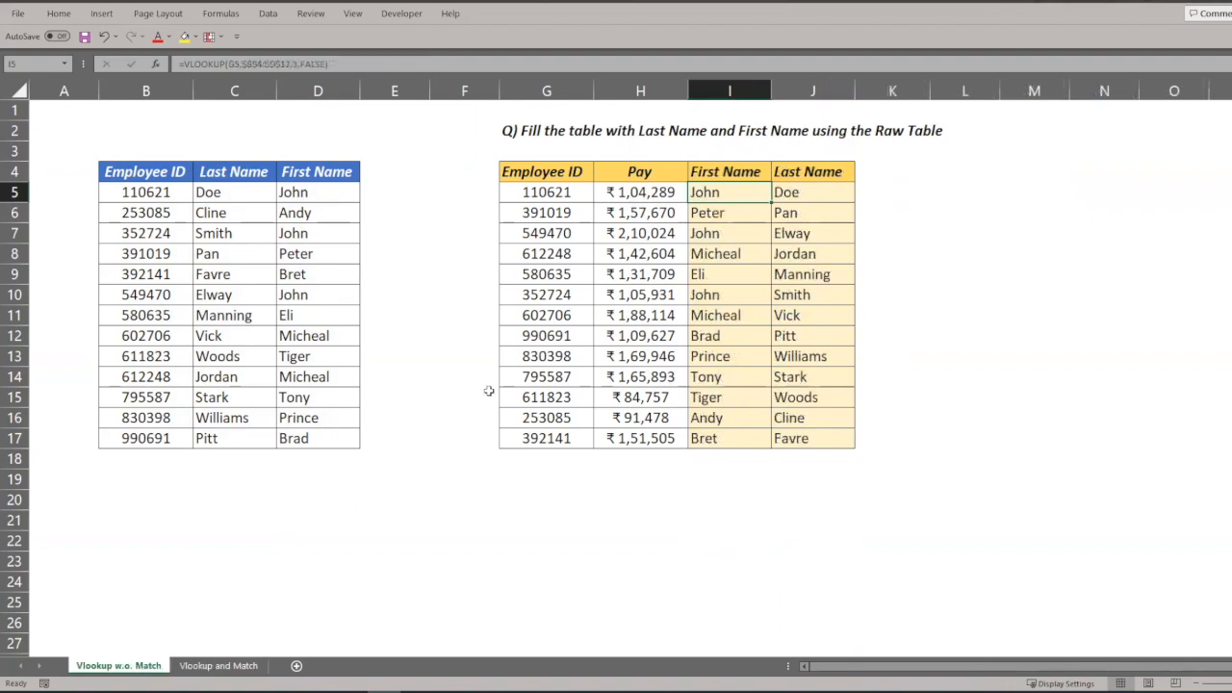
{"action": "left_click", "coordinate": [299, 64]}
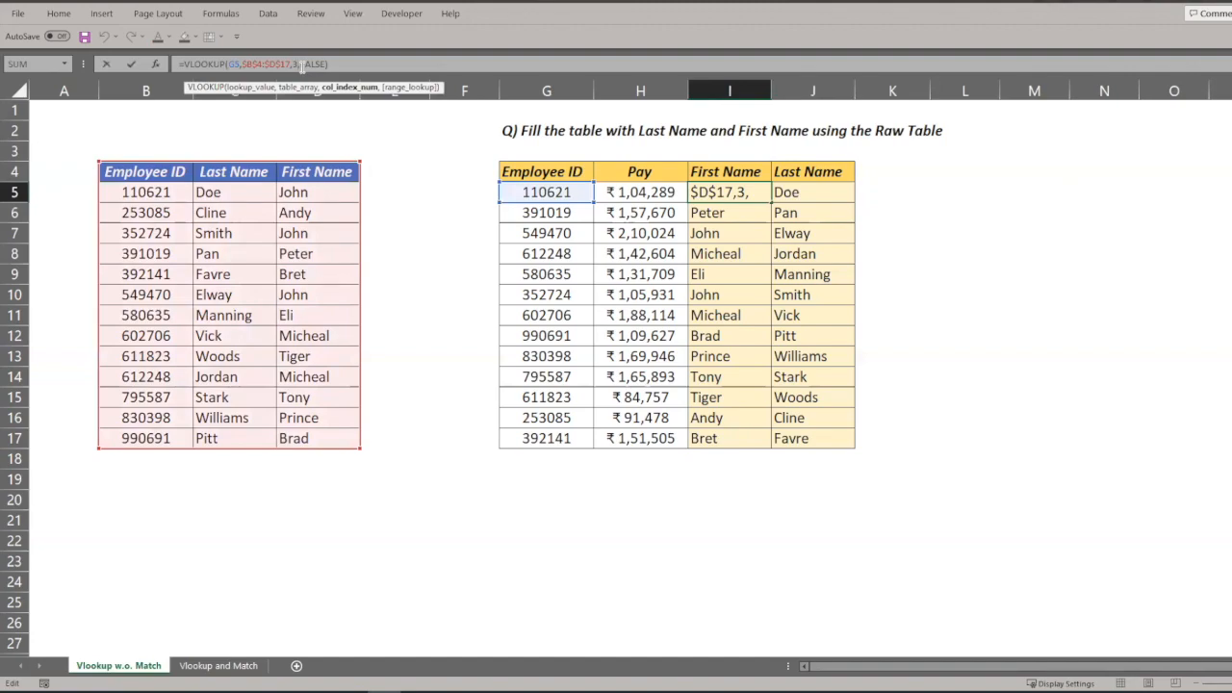
{"action": "left_click", "coordinate": [449, 192]}
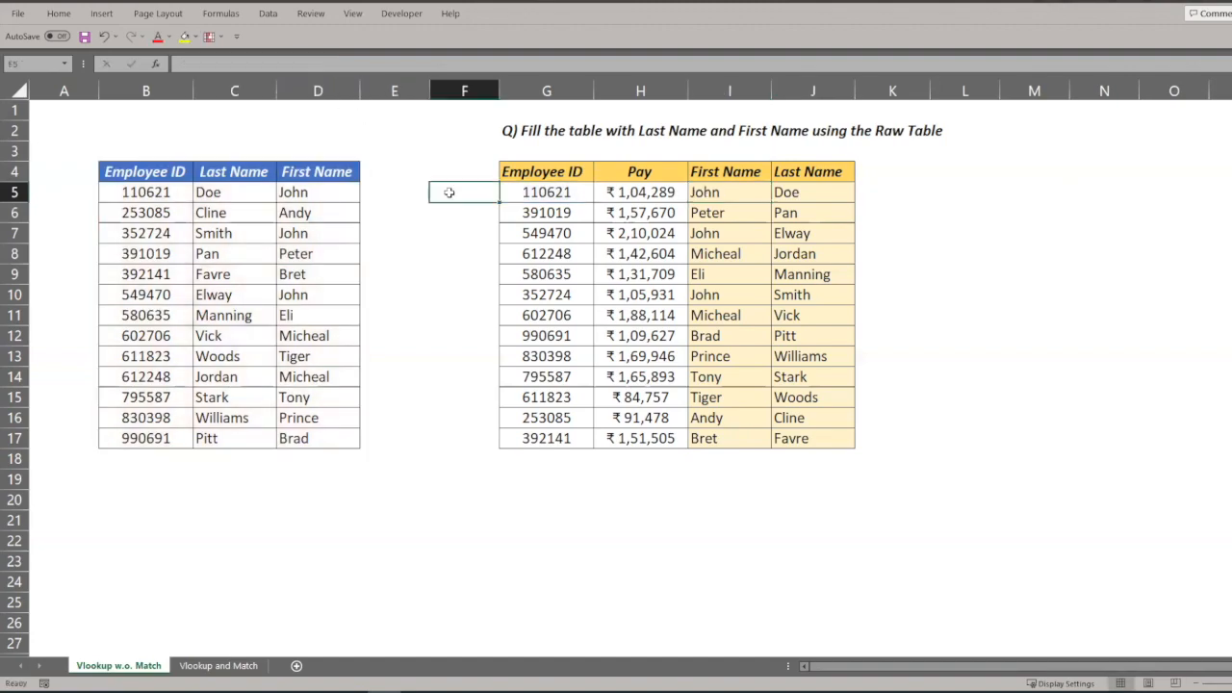